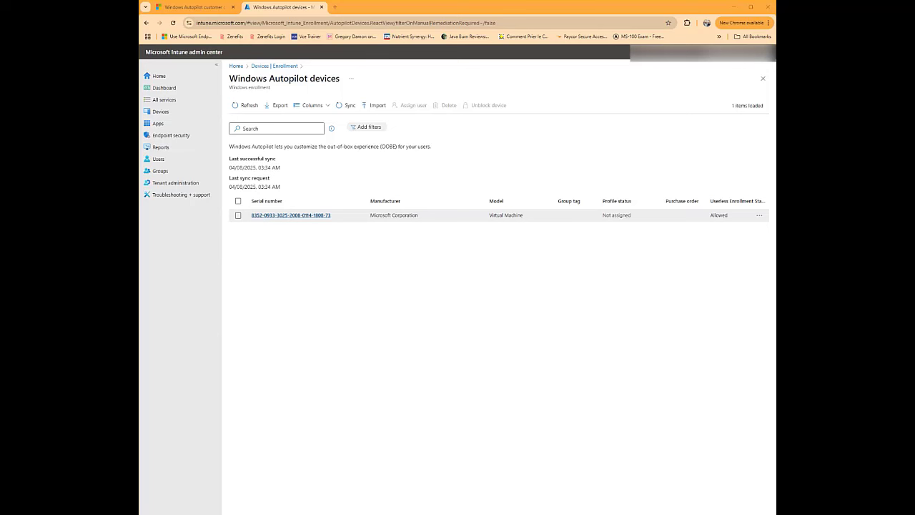
- Select the virtual machine's row in the Windows Autopilot devices list
left_click(291, 215)
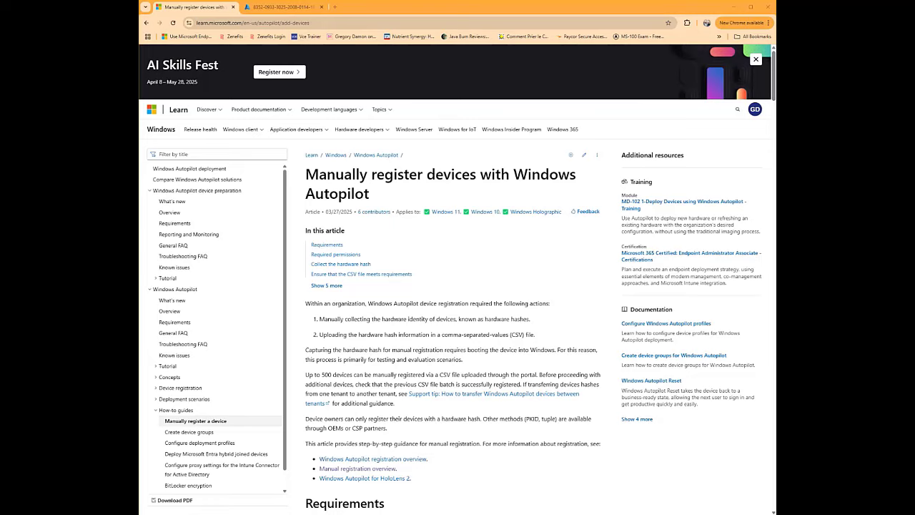
- Scroll to 'Save the hardware hash locally on a device as a CSV file', then switch to the Windows 11 VM
scroll(458, 286, "down", 6)
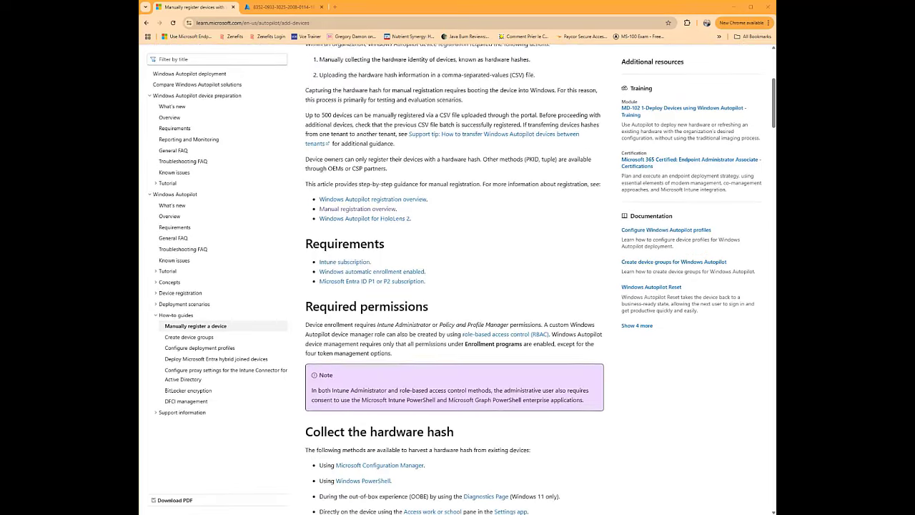
scroll(458, 277, "down", 4)
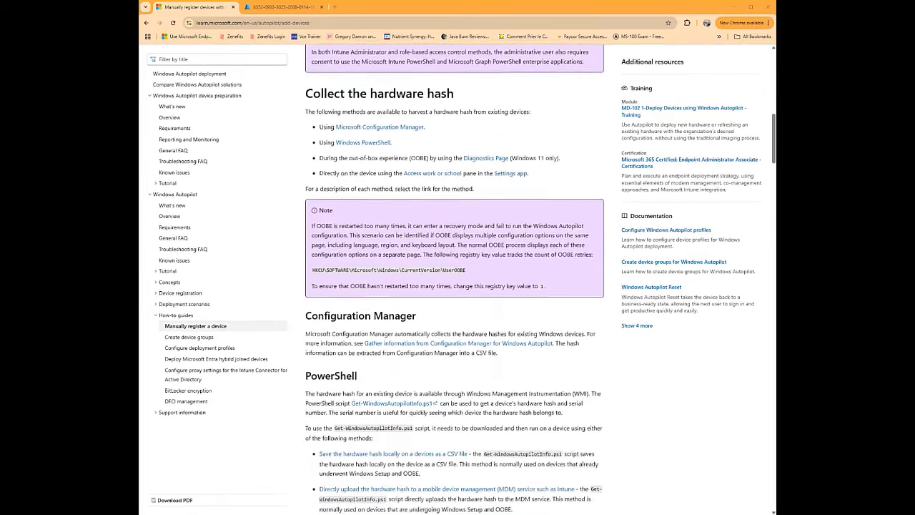
scroll(458, 286, "down", 1)
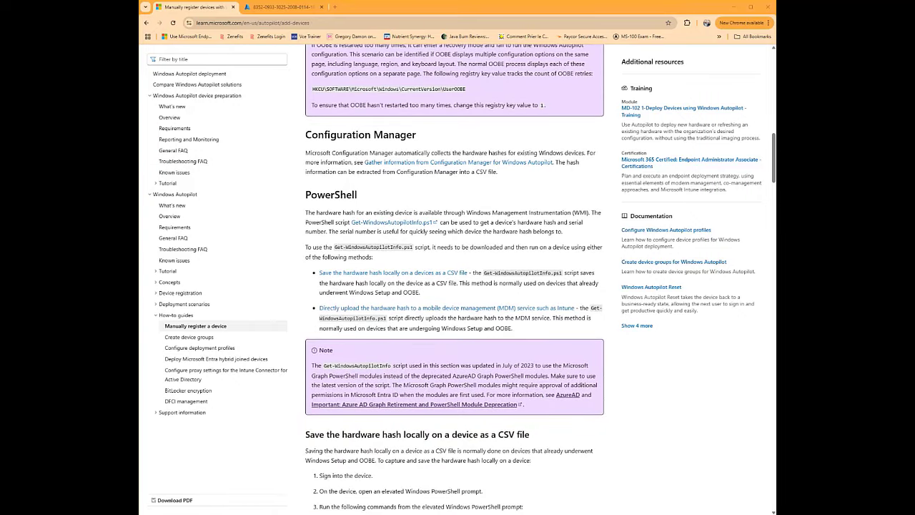
scroll(457, 286, "down", 2)
scroll(458, 286, "down", 2)
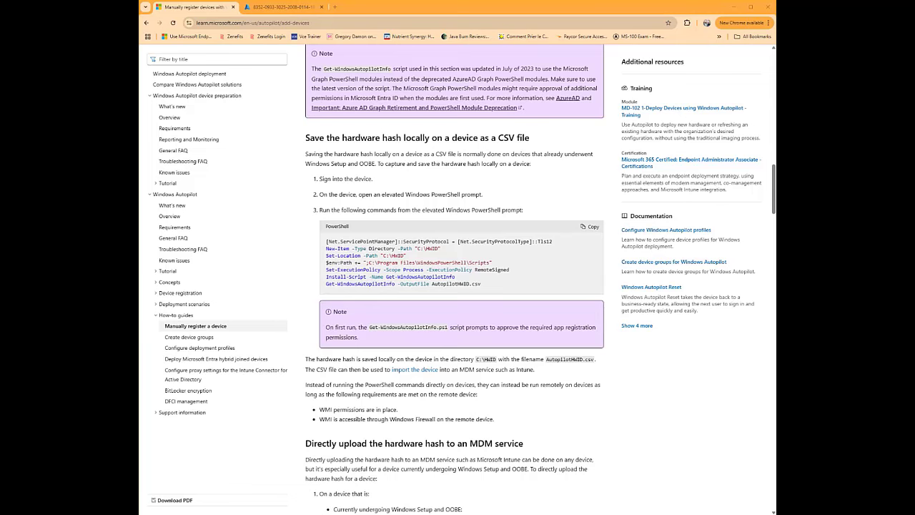
key("alt+Tab")
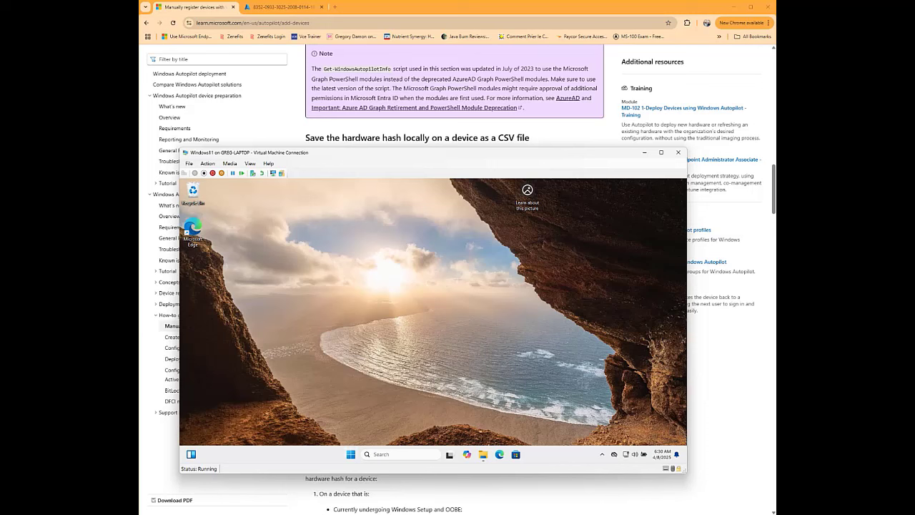
- Launch Terminal (Admin) on the VM and approve the UAC elevation prompt
key("super+x")
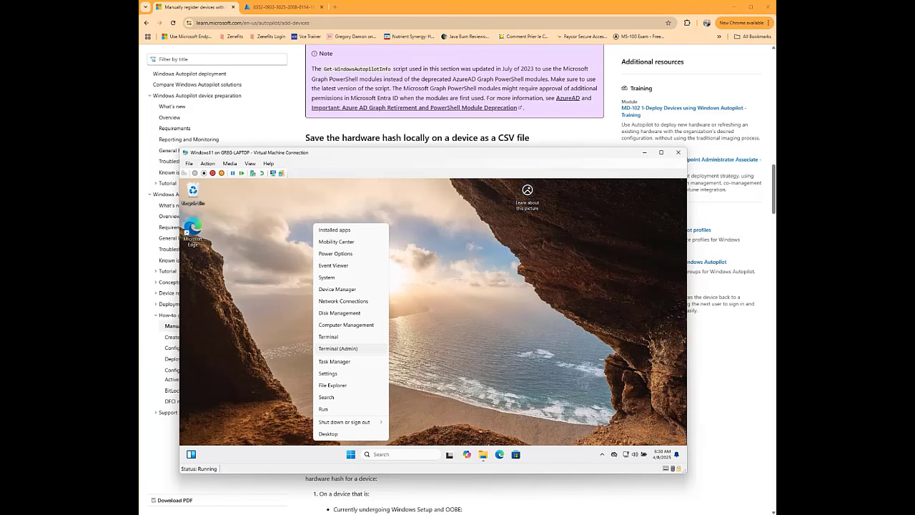
key("Return")
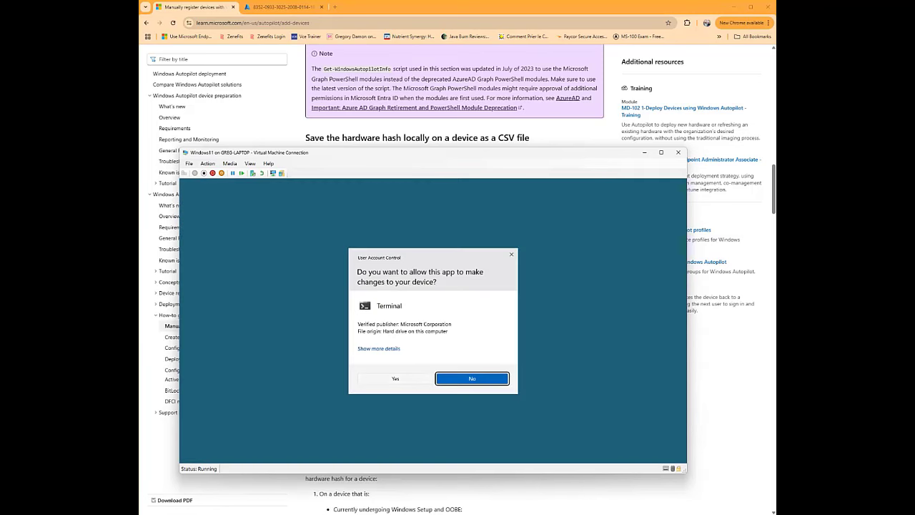
key("Left")
key("Return")
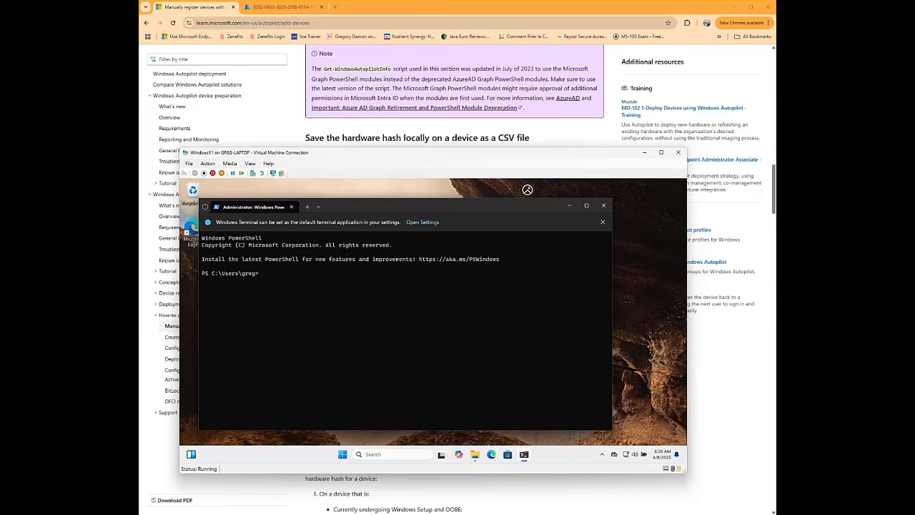
- Paste and run the article's commands, saving the hardware hash to C:\HWID\AutopilotHWID.csv
key("ctrl+v")
key("Return")
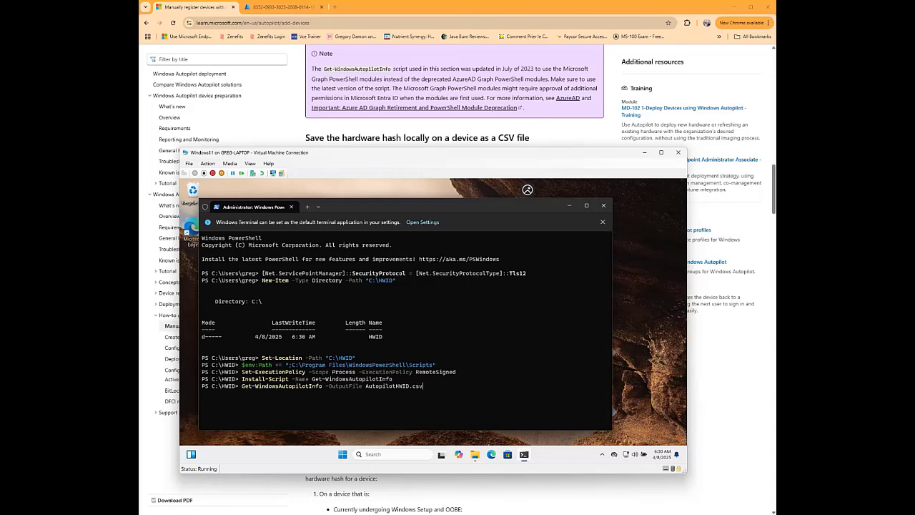
key("Return")
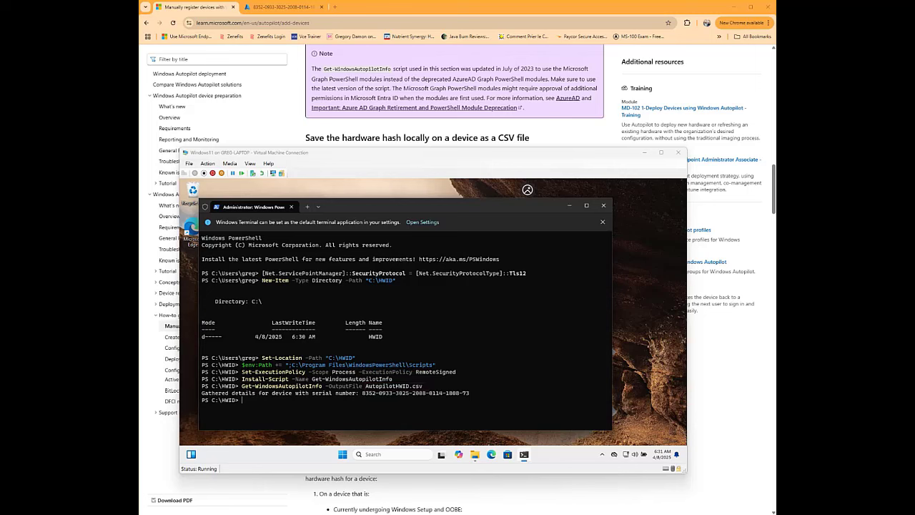
- Copy AutopilotHWID.csv from the C:\HWID folder in File Explorer
left_click(474, 455)
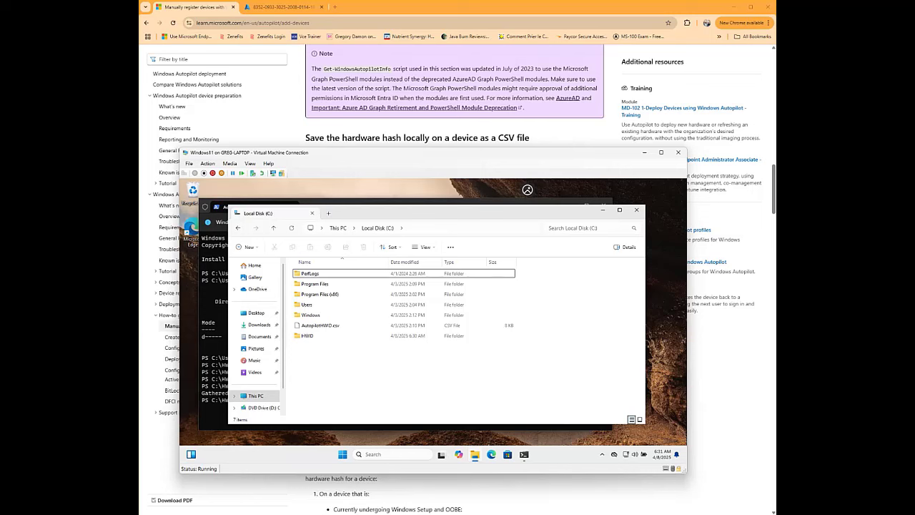
double_click(307, 336)
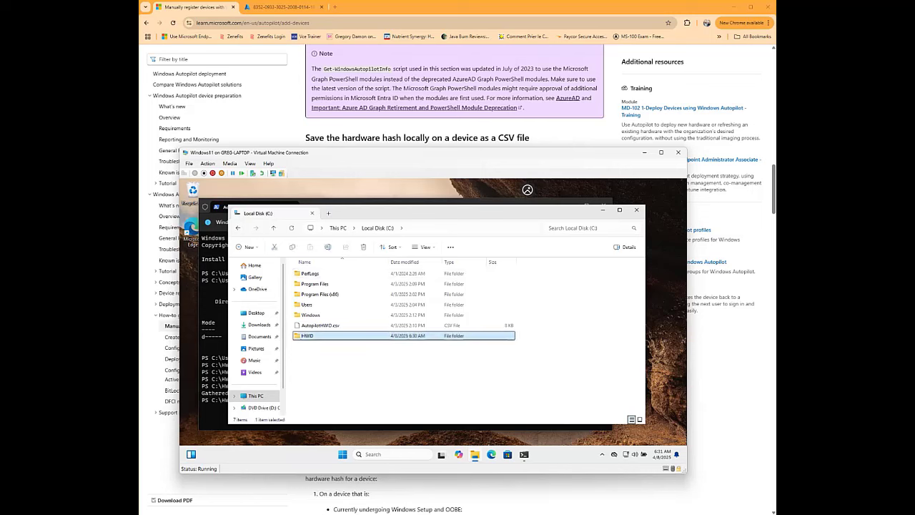
left_click(320, 274)
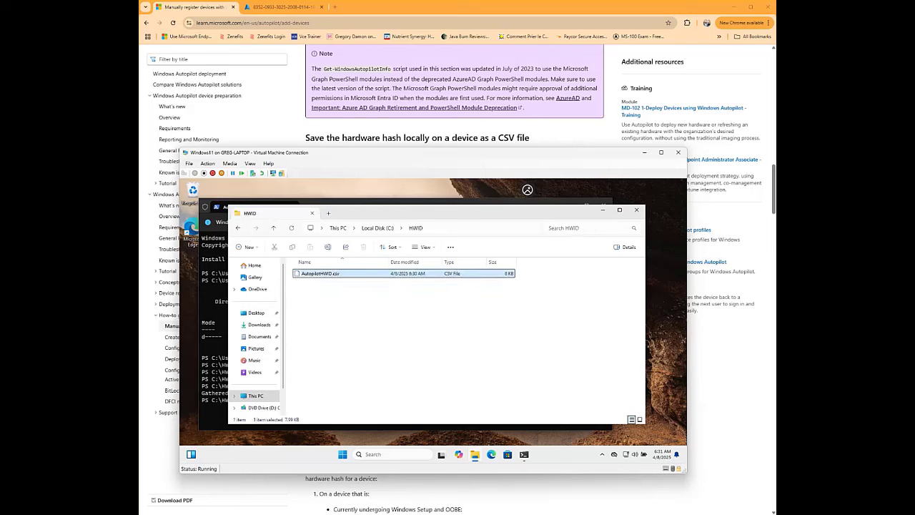
right_click(345, 274)
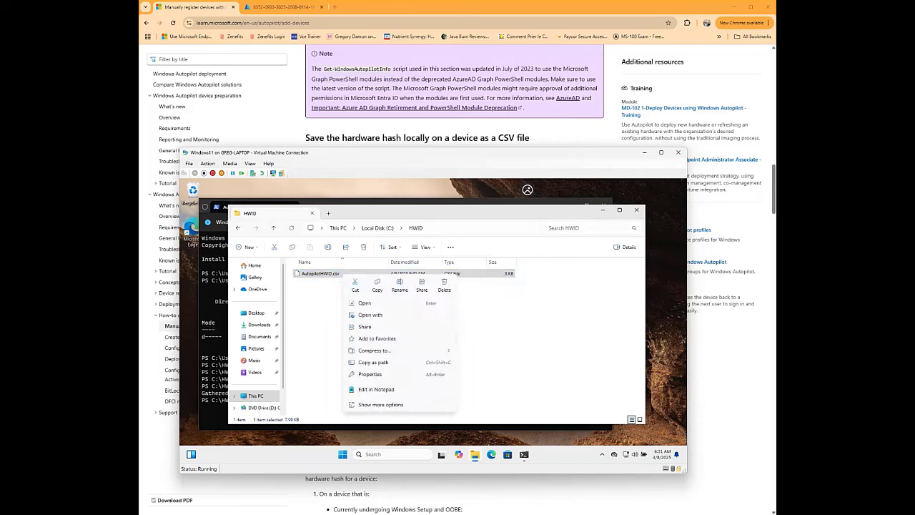
left_click(377, 285)
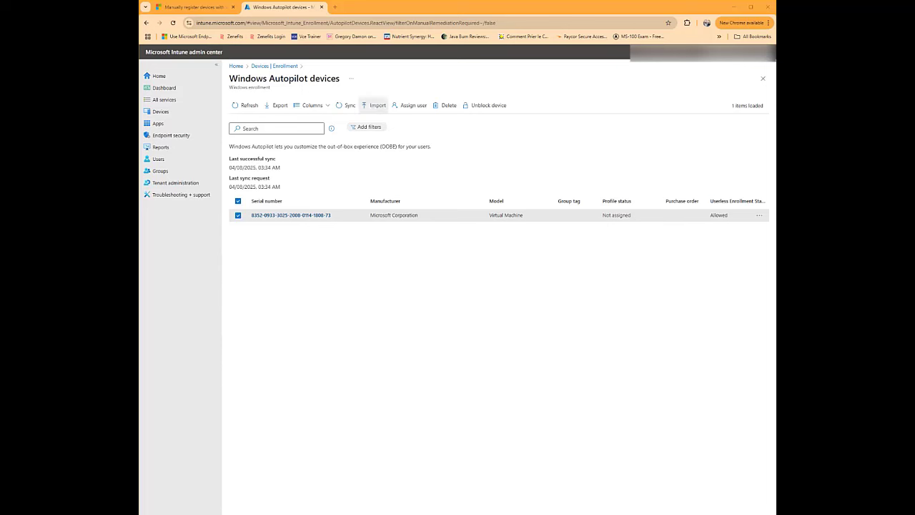
- Start an Autopilot device import and load AutopilotHWID.csv as the import file
left_click(374, 105)
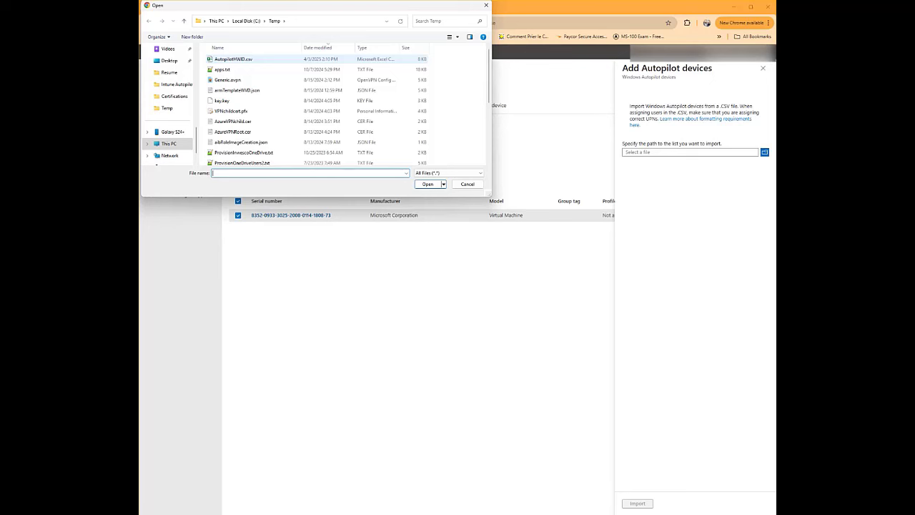
double_click(233, 59)
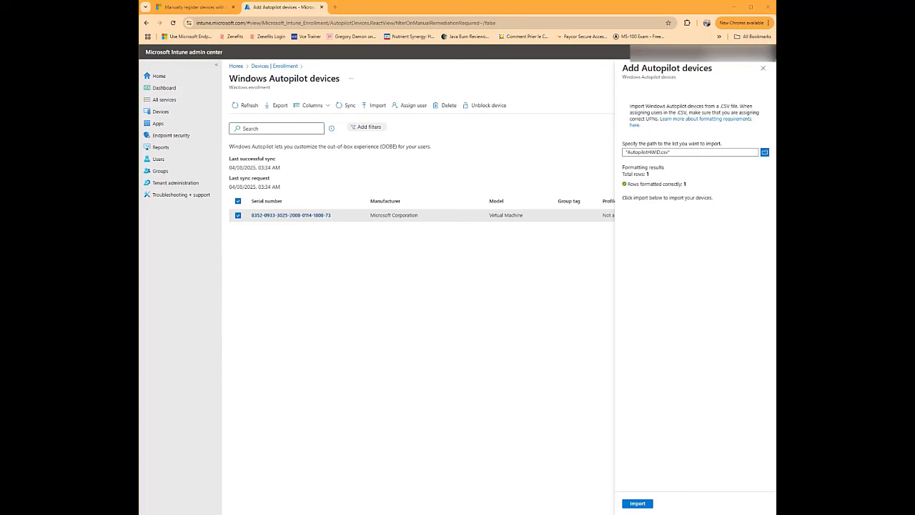
left_click_drag(617, 176, 692, 190)
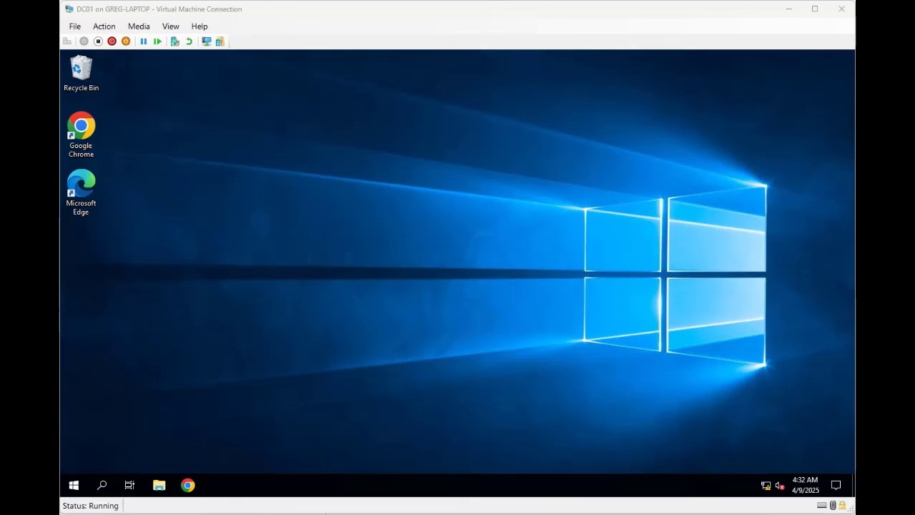
- Launch Group Policy Management from Windows Administrative Tools on DC01
key("super")
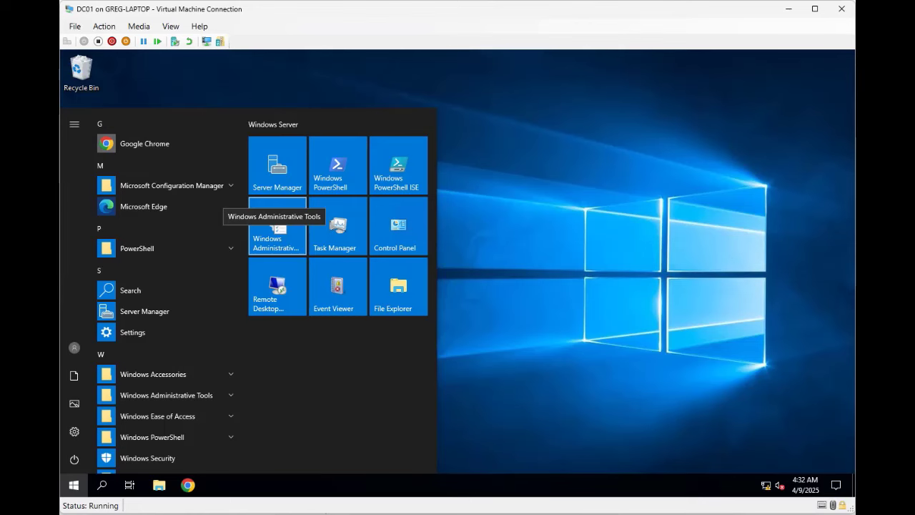
left_click(278, 226)
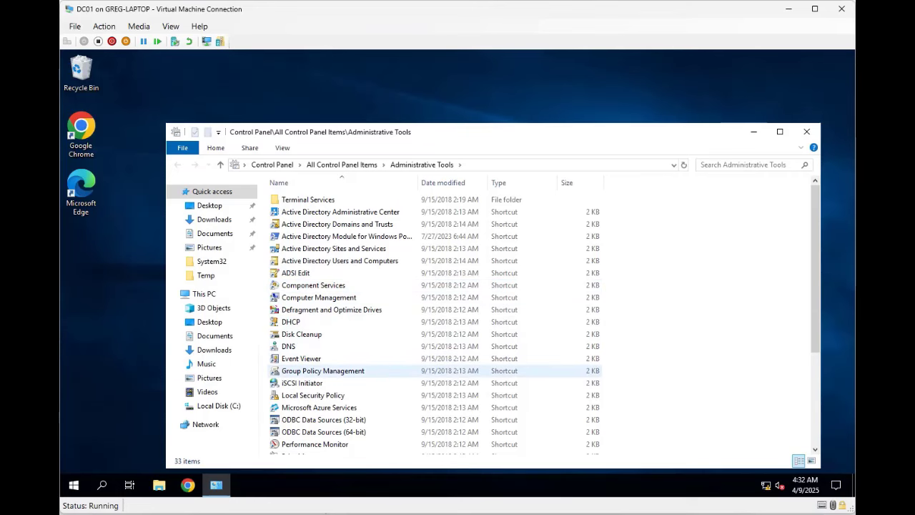
double_click(323, 370)
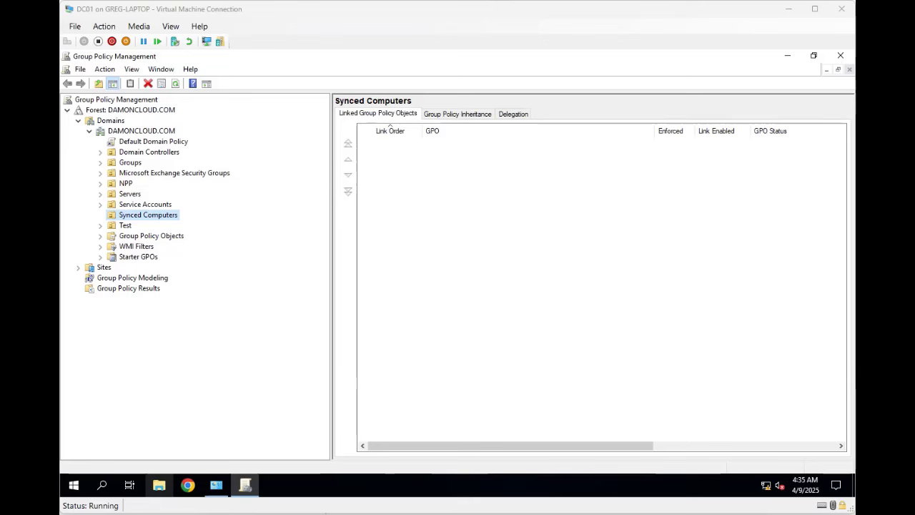
- Create the 'MDM Automatic Enrollment' GPO linked to Synced Computers and view its scope
right_click(153, 214)
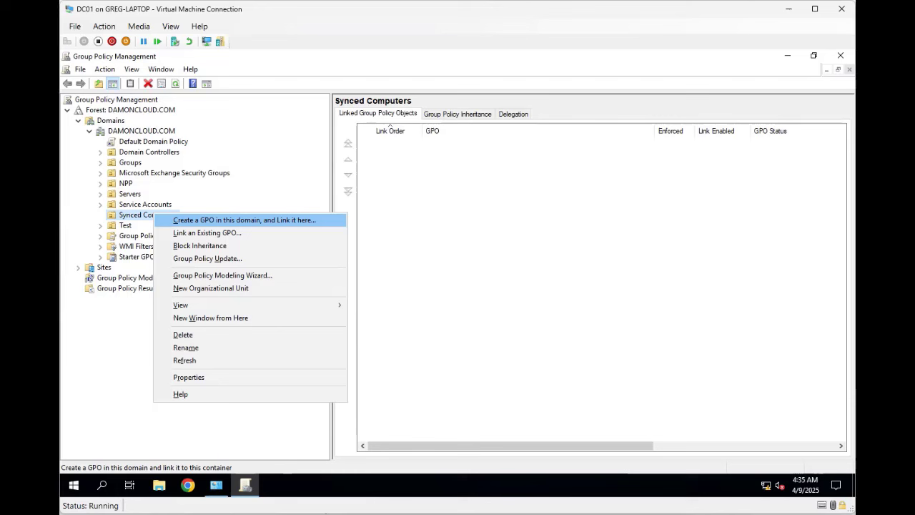
key("Return")
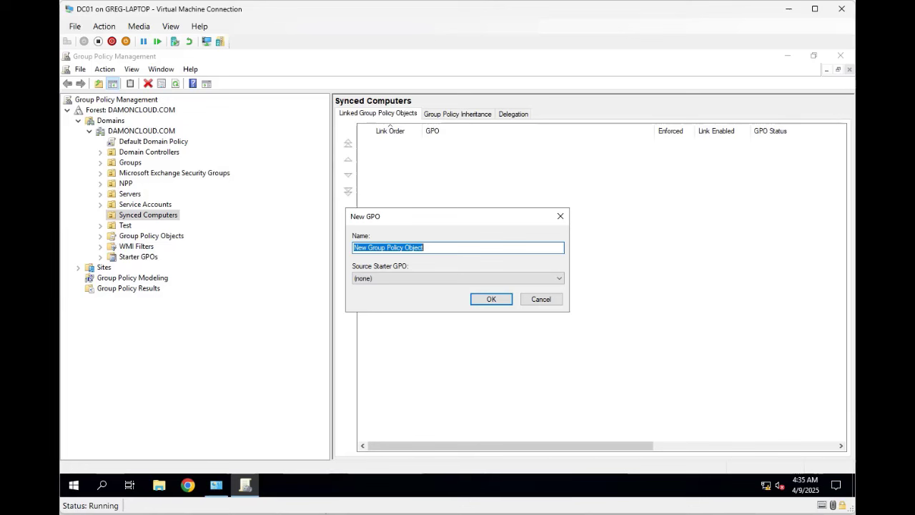
type("MDM ")
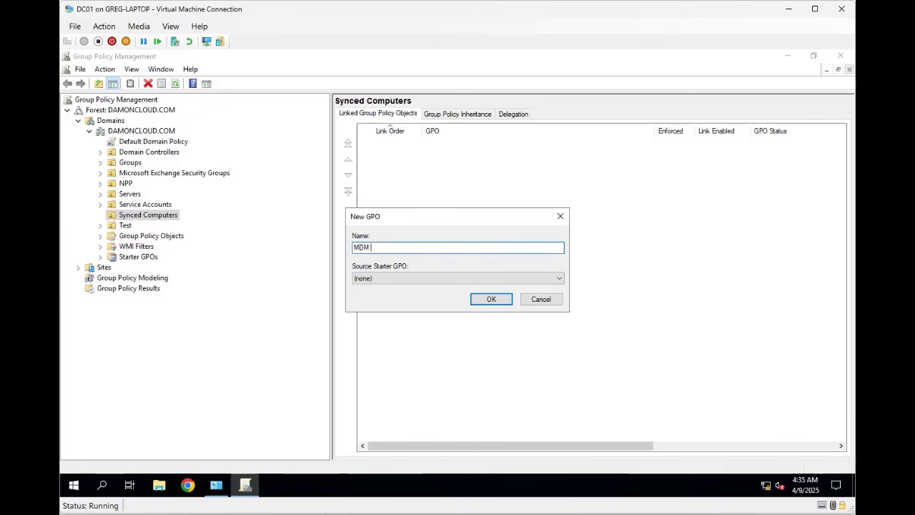
type("Automatic Enrollment")
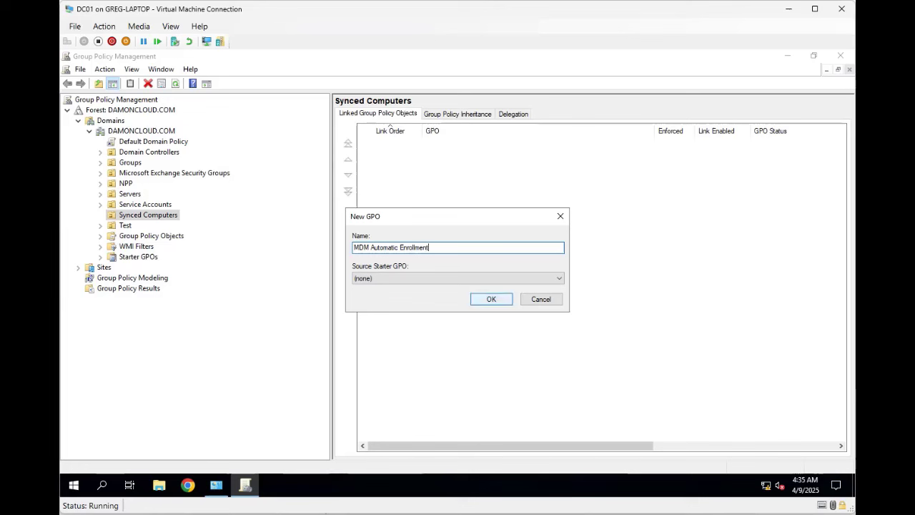
key("Return")
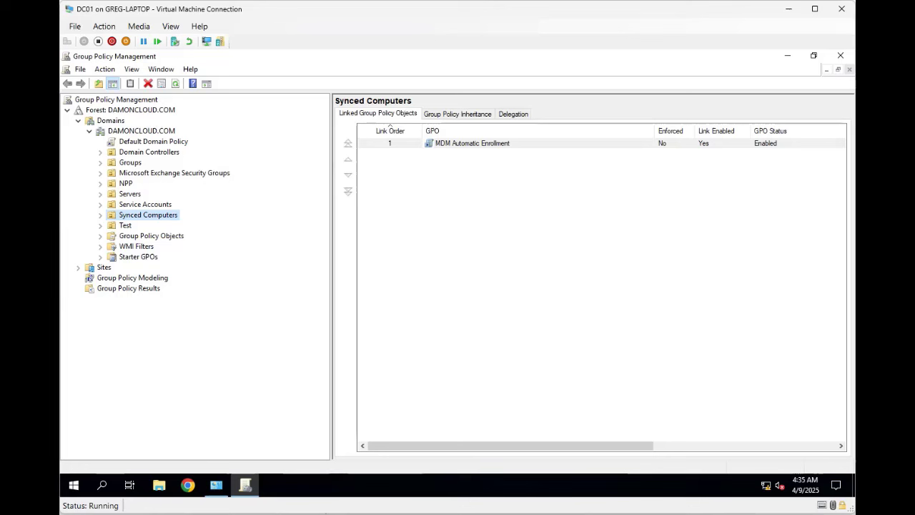
left_click(100, 215)
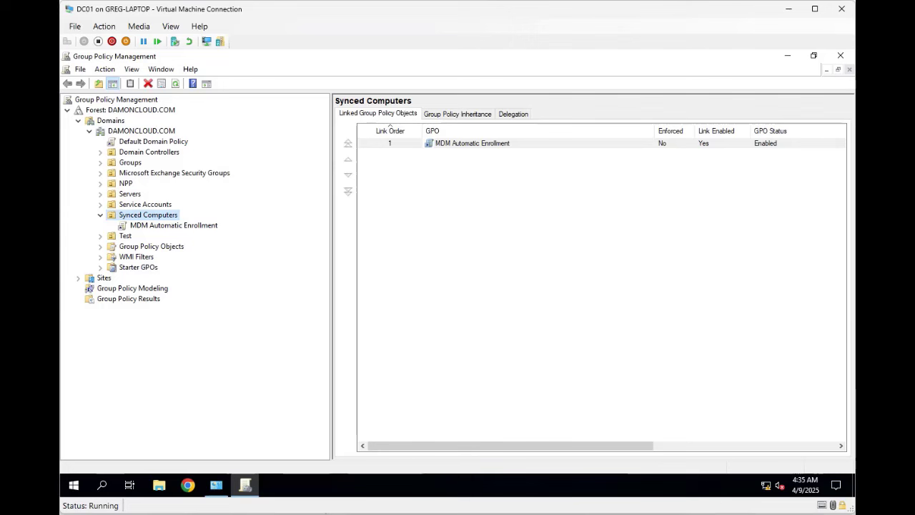
left_click(173, 225)
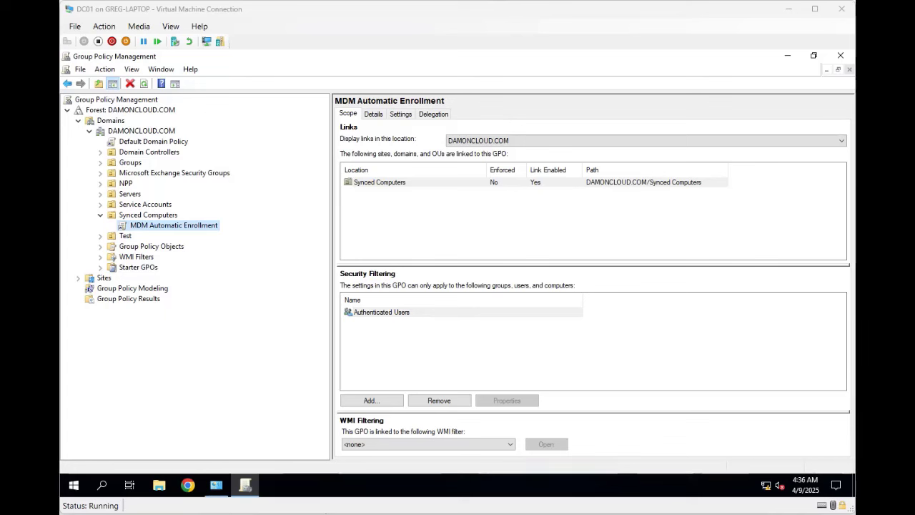
- Edit the MDM Automatic Enrollment GPO in a maximized editor with a widened tree pane
right_click(184, 227)
left_click(214, 236)
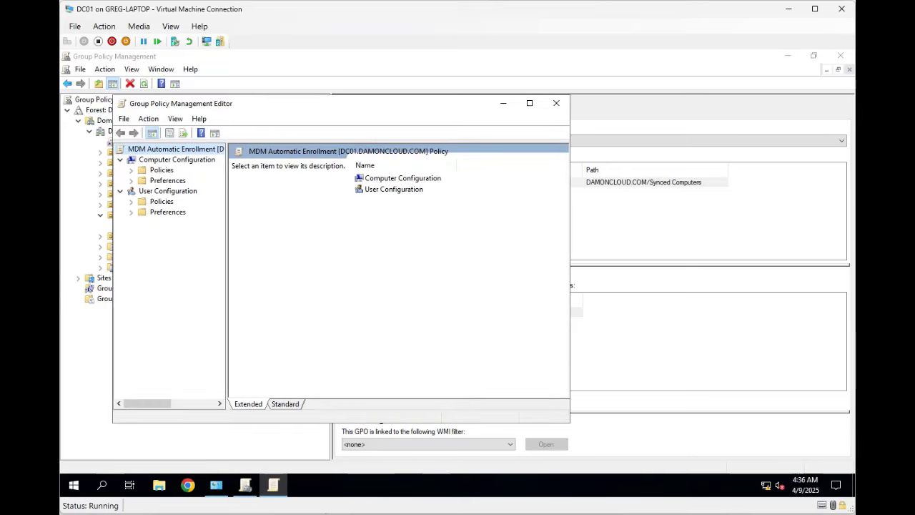
left_click(529, 103)
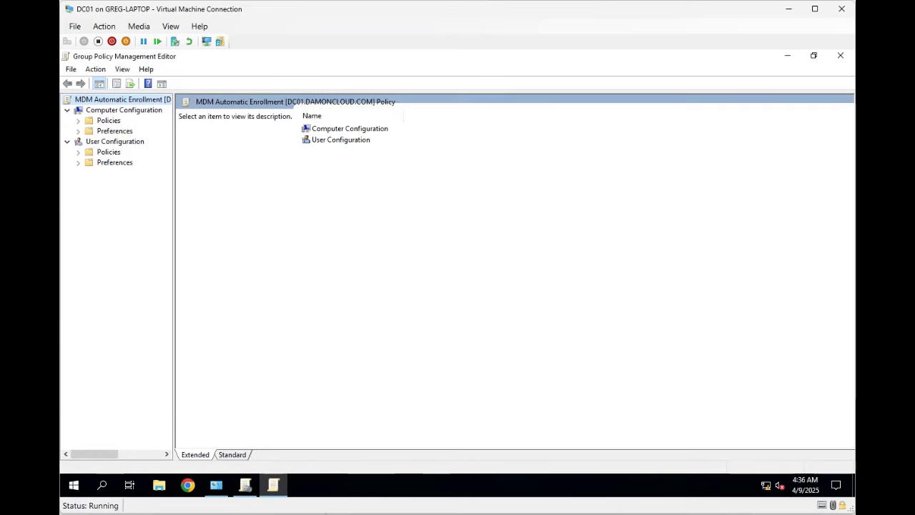
left_click_drag(174, 286, 275, 286)
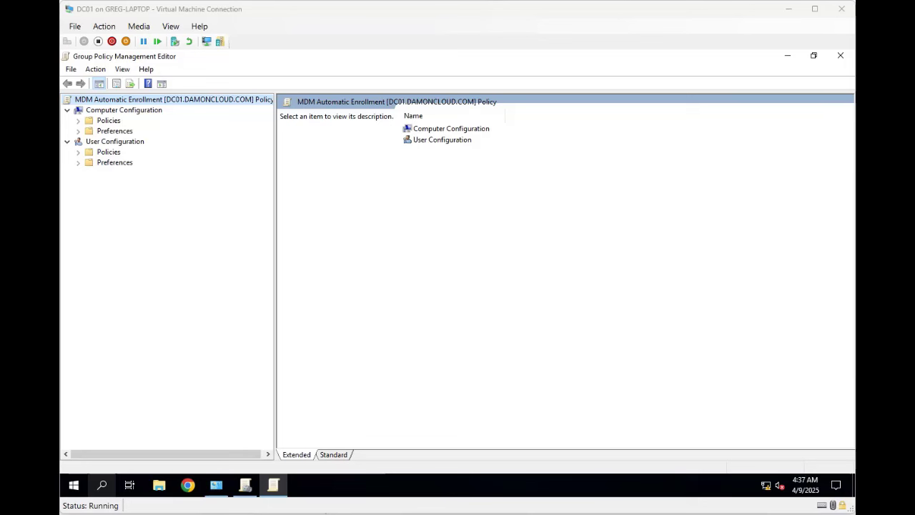
- Navigate to Administrative Templates > Windows Components > MDM and select the automatic enrollment setting
left_click(78, 121)
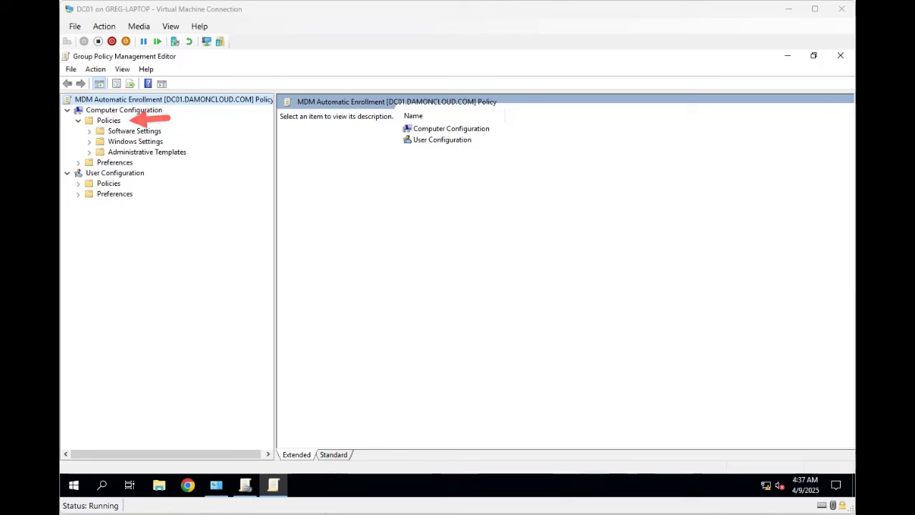
left_click(90, 153)
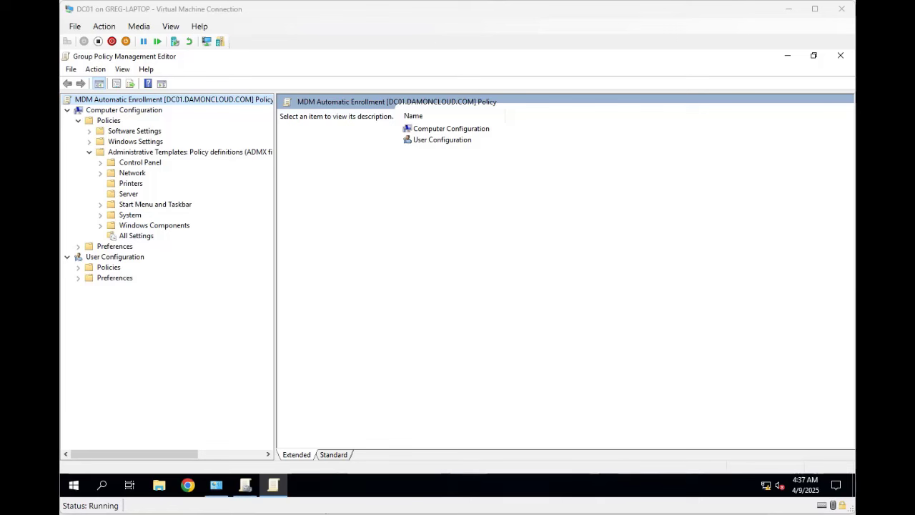
left_click(100, 225)
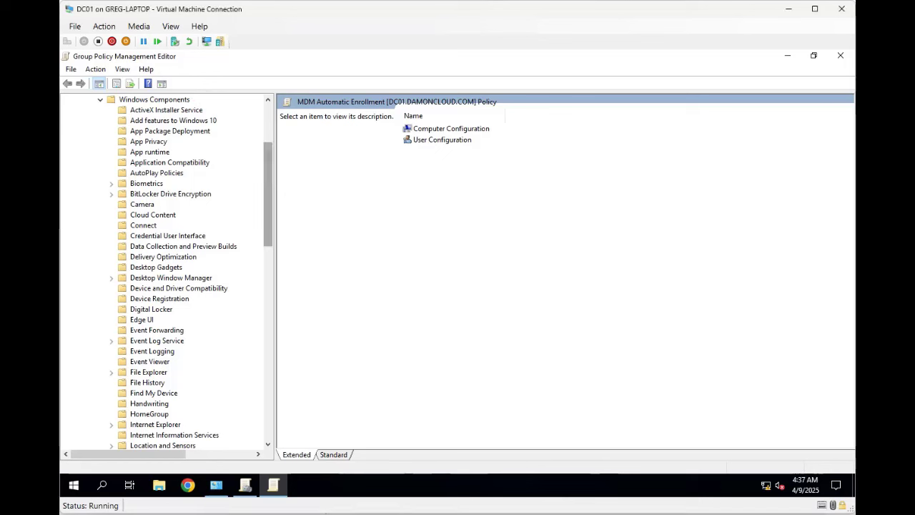
scroll(166, 272, "down", 5)
scroll(166, 272, "down", 4)
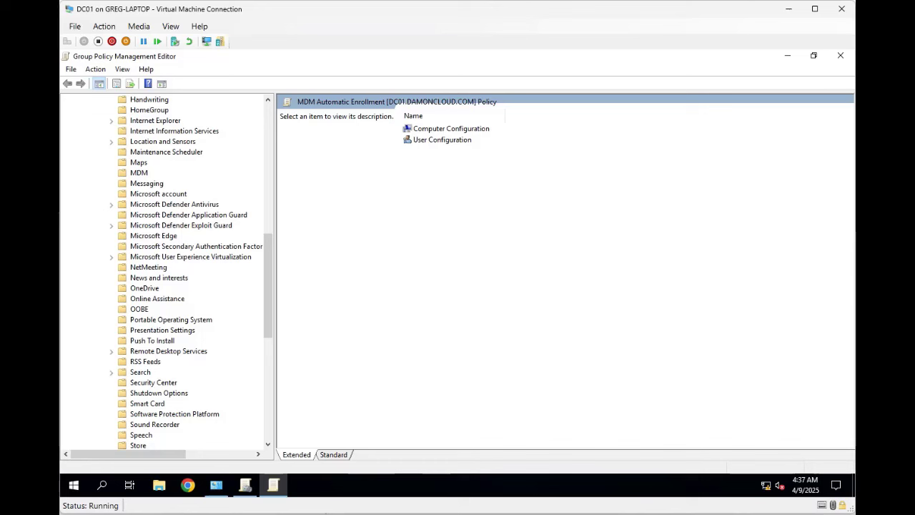
left_click(139, 173)
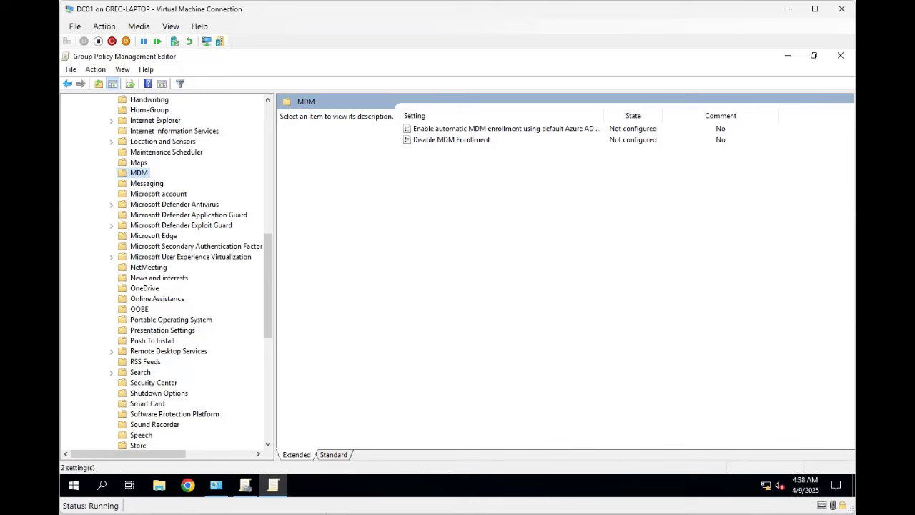
left_click(506, 129)
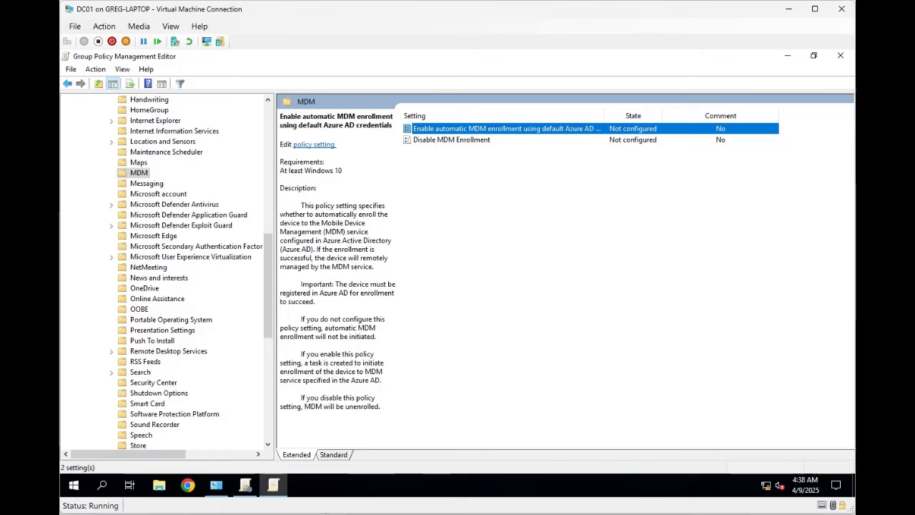
- Set 'Enable automatic MDM enrollment using default Azure AD credentials' to Enabled and close the editor
double_click(506, 128)
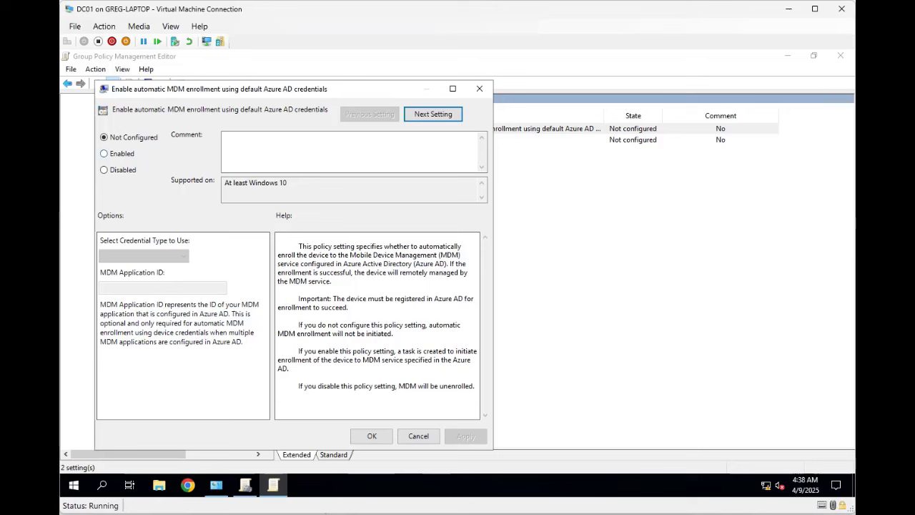
left_click(104, 153)
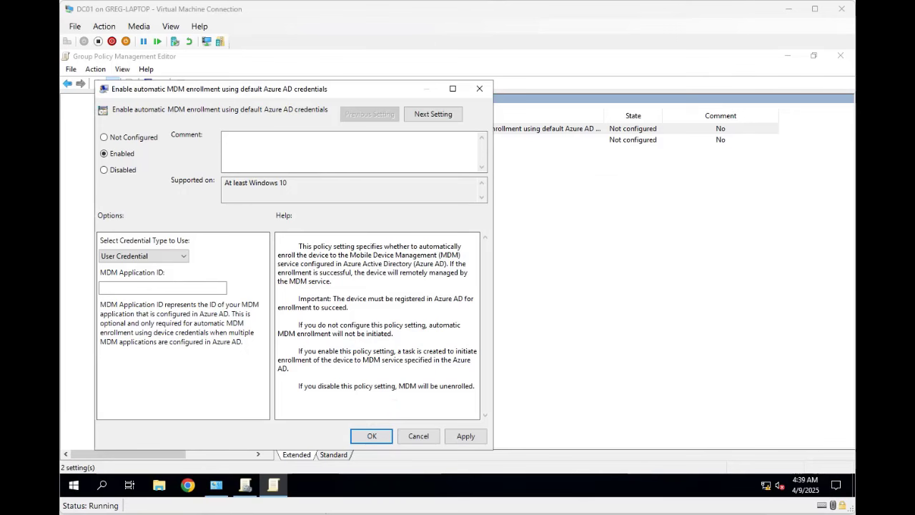
key("Return")
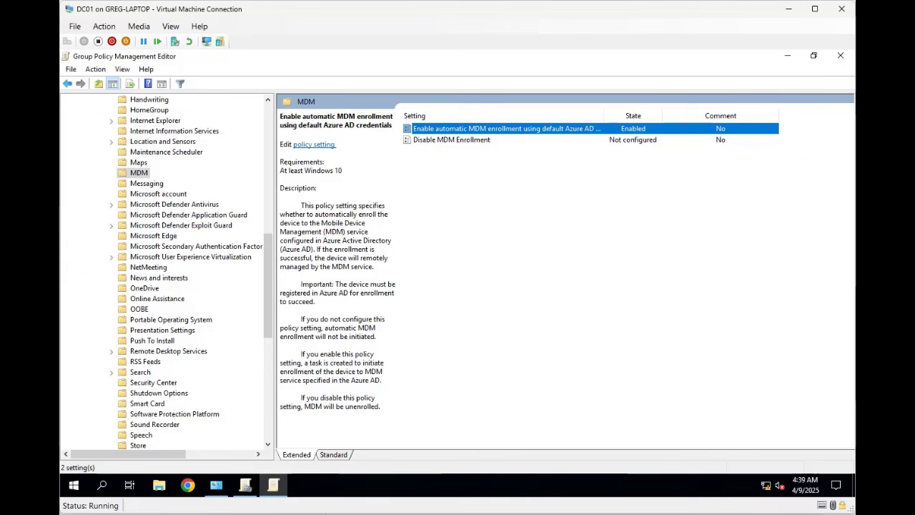
left_click(840, 56)
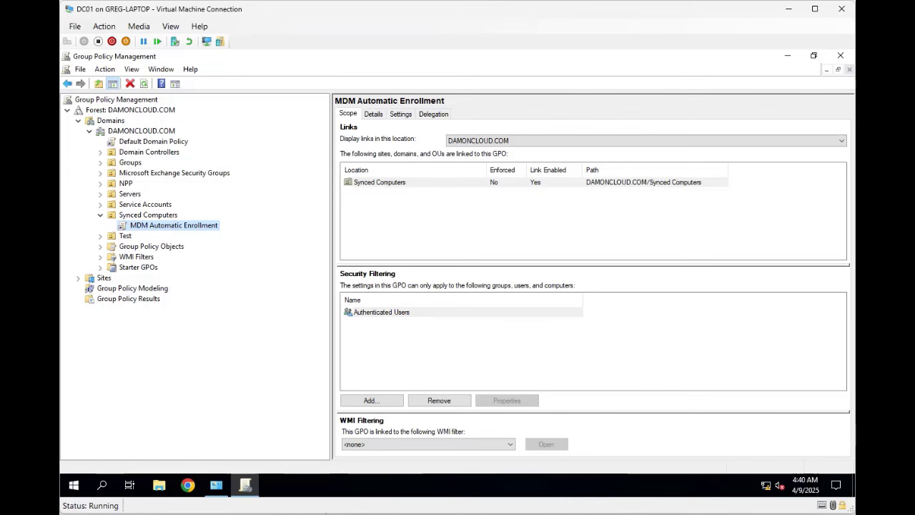
- Link the existing Automatic MDM Enrollment GPO to the NPP organizational unit
left_click(126, 184)
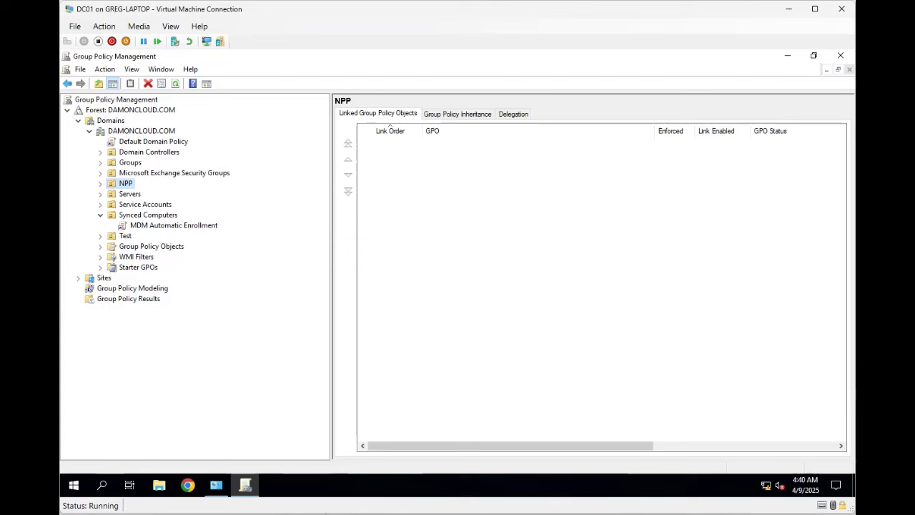
right_click(126, 184)
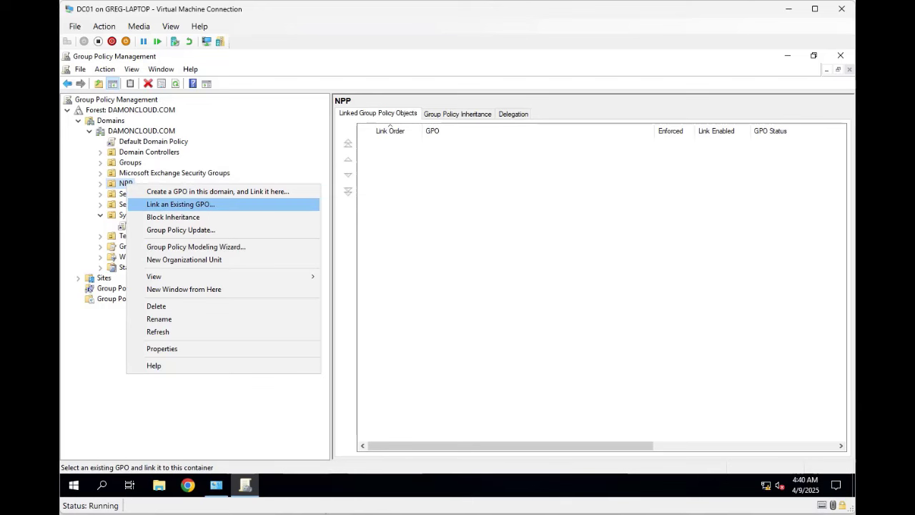
left_click(180, 204)
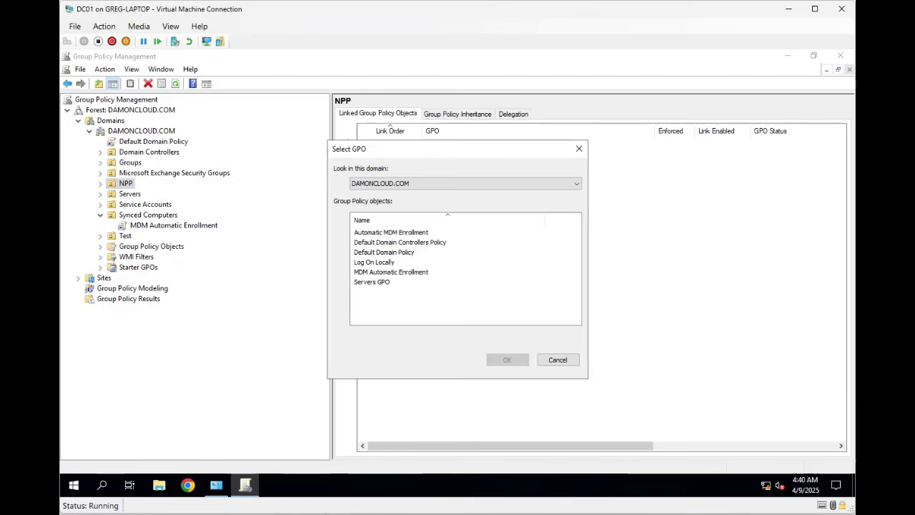
left_click(391, 232)
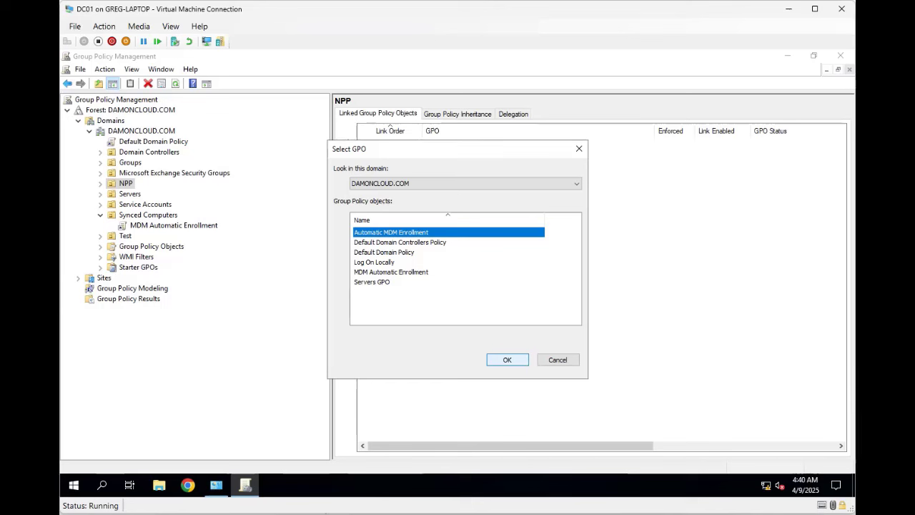
mouse_move(215, 484)
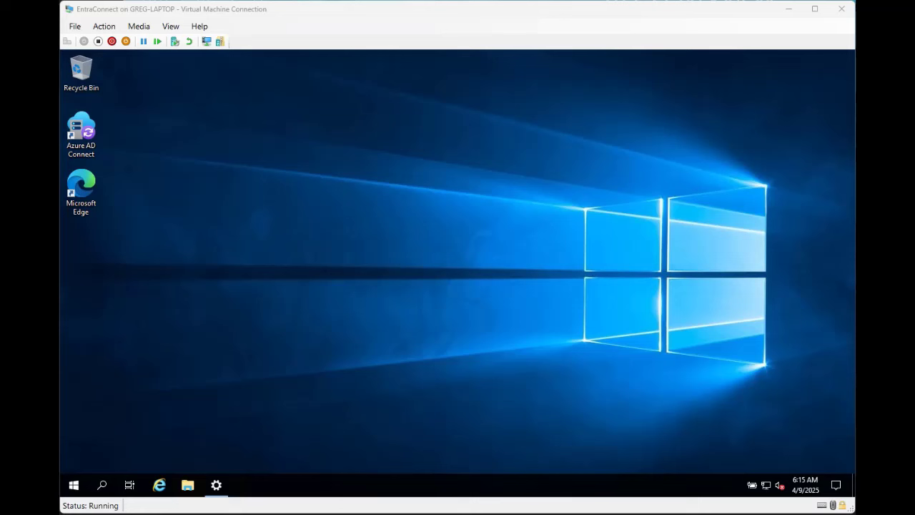
- Launch Azure AD Connect and pick Configure device options under Additional tasks
left_click(80, 132)
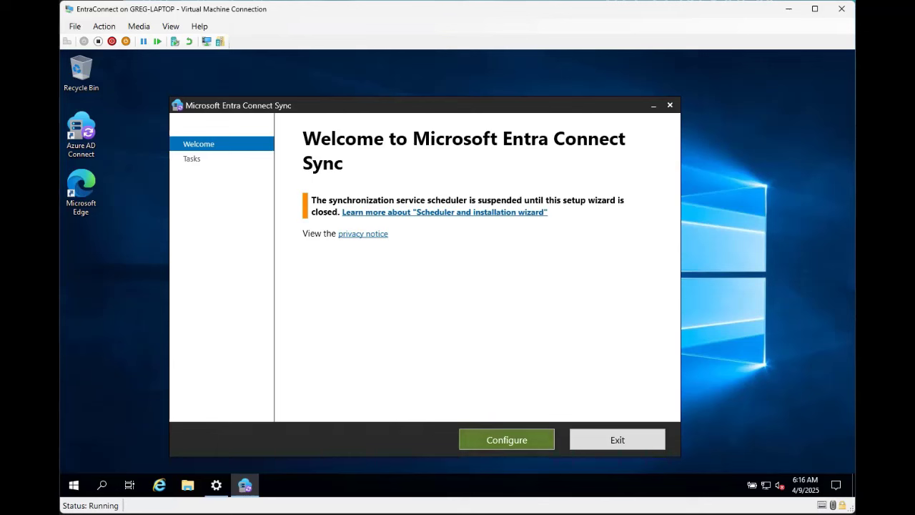
left_click(507, 440)
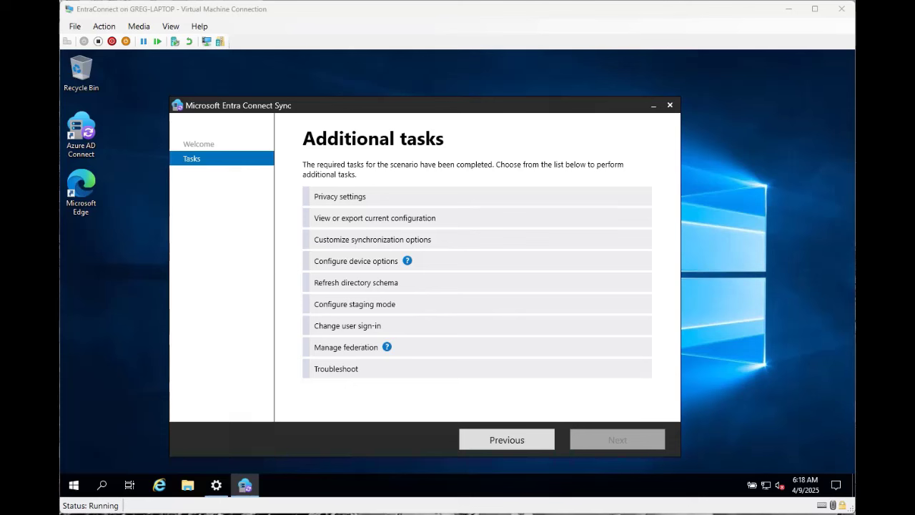
left_click(356, 261)
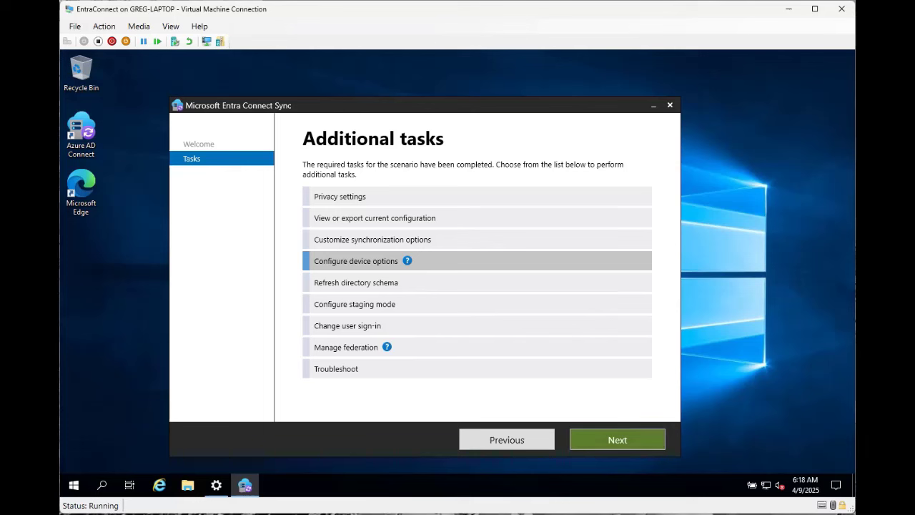
left_click(616, 439)
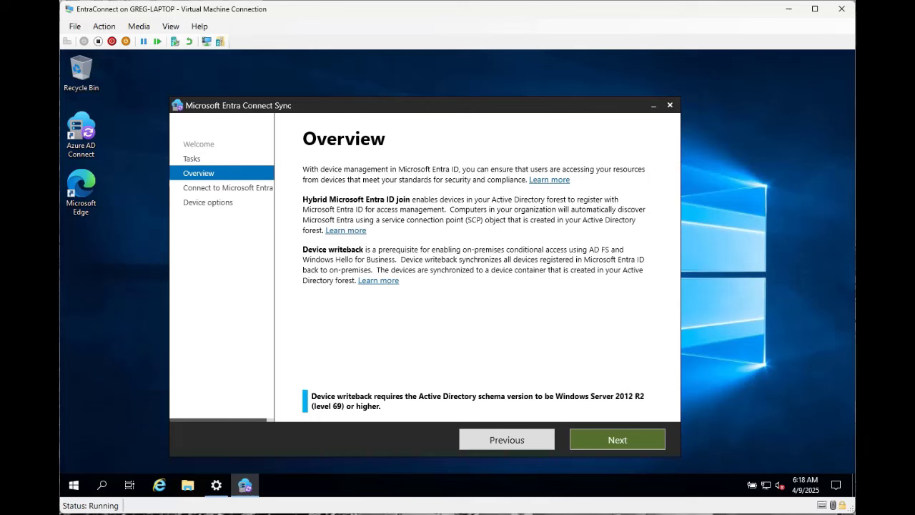
- Advance from the device options Overview to the Connect to Microsoft Entra ID page
left_click(616, 439)
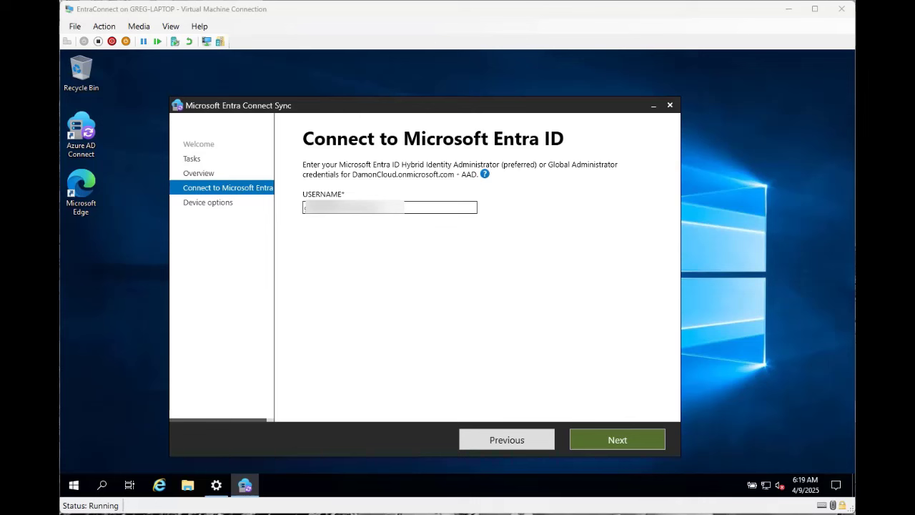
- Sign in to Microsoft Entra ID with the administrator account and its password
key("Return")
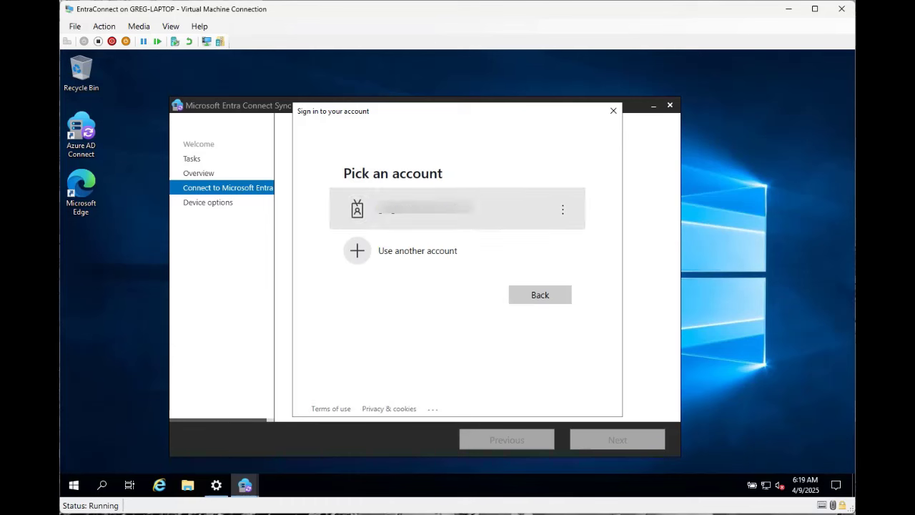
left_click(458, 208)
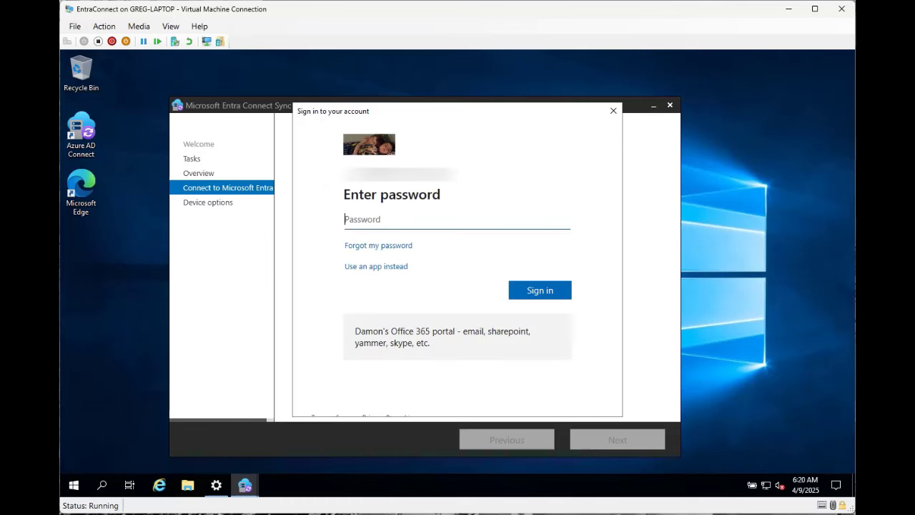
type("*********")
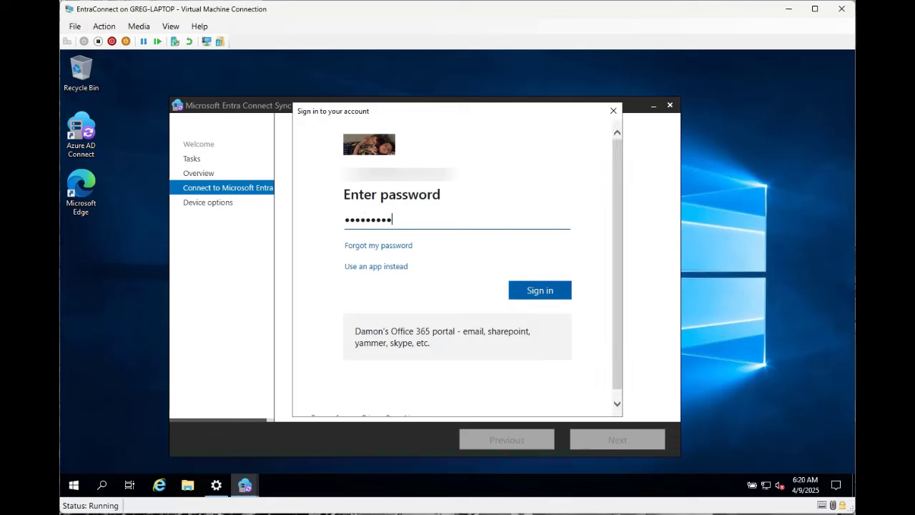
key("Return")
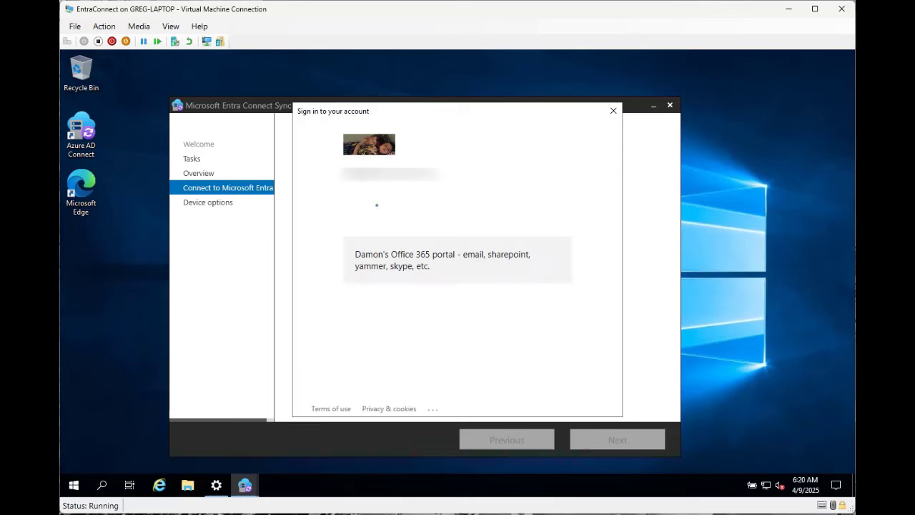
mouse_move(216, 485)
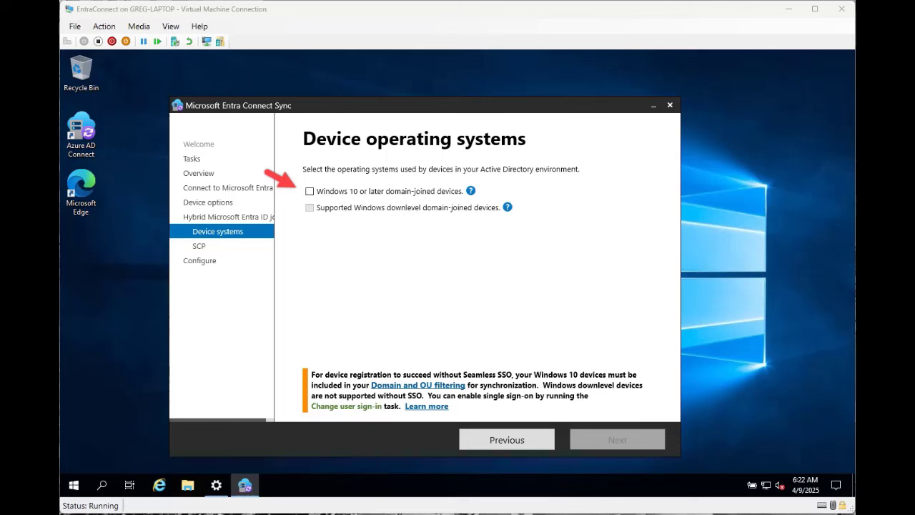
- Include Windows 10 or later domain-joined devices and proceed to SCP configuration
left_click(309, 191)
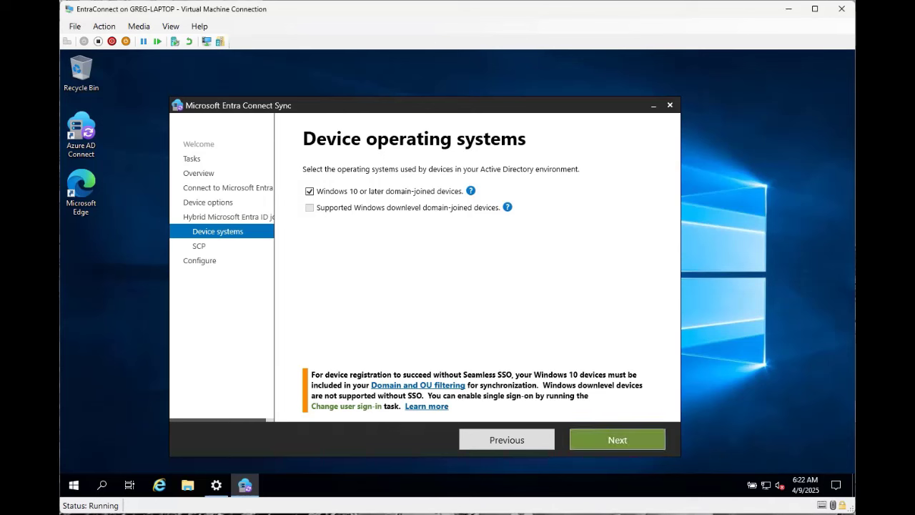
left_click(617, 439)
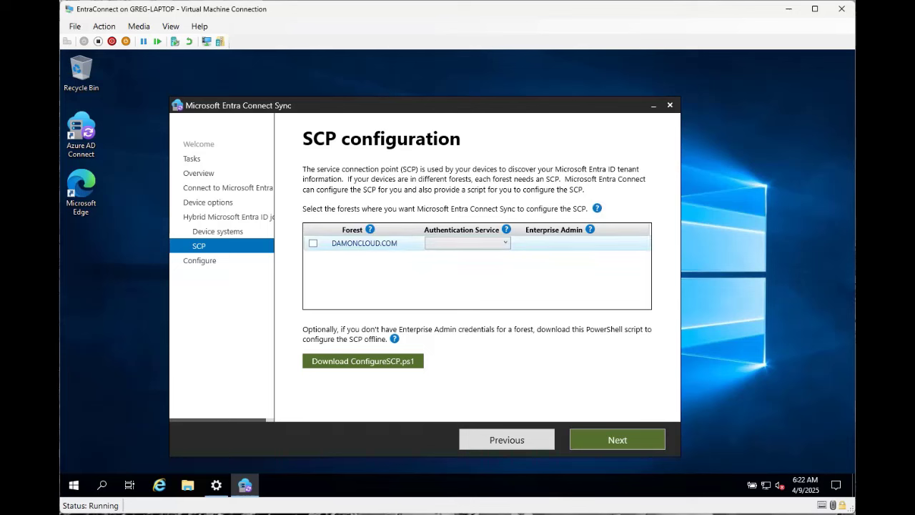
- Configure the DAMONCLOUD.COM forest SCP with Microsoft Entra ID authentication and enterprise admin credentials
left_click(313, 243)
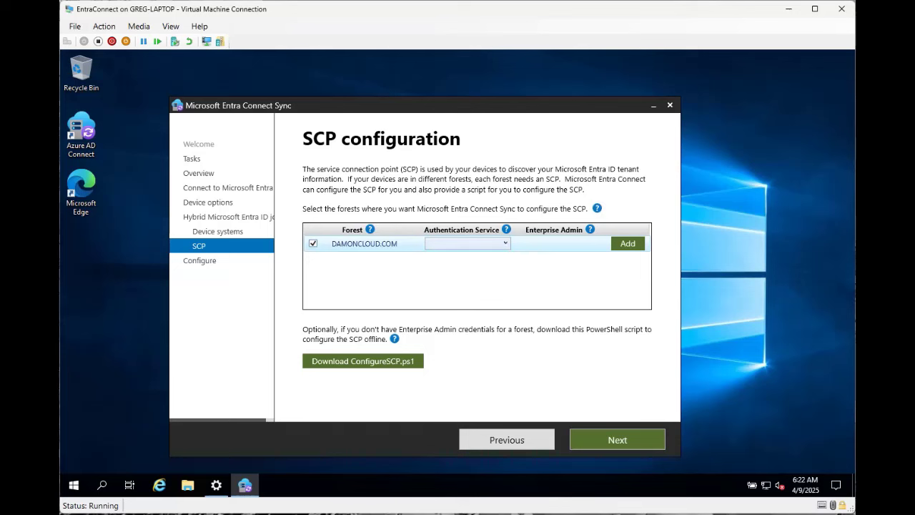
left_click(504, 243)
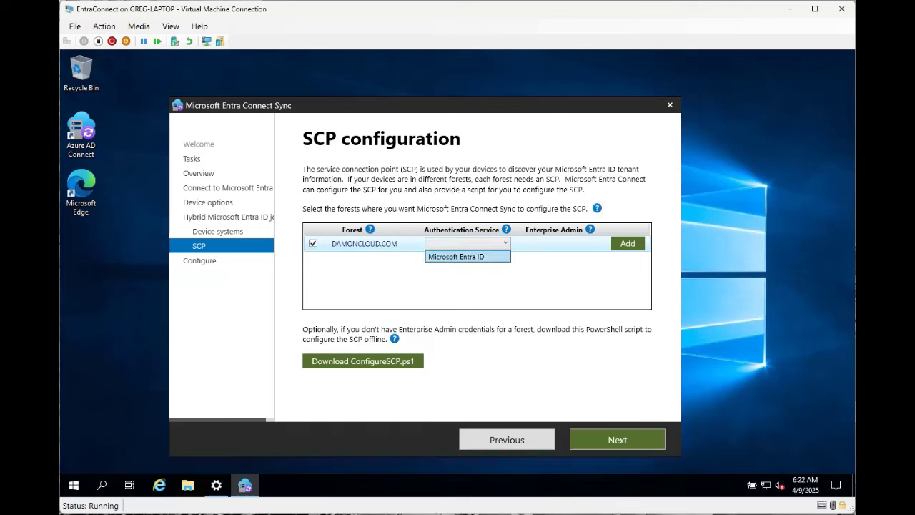
left_click(456, 257)
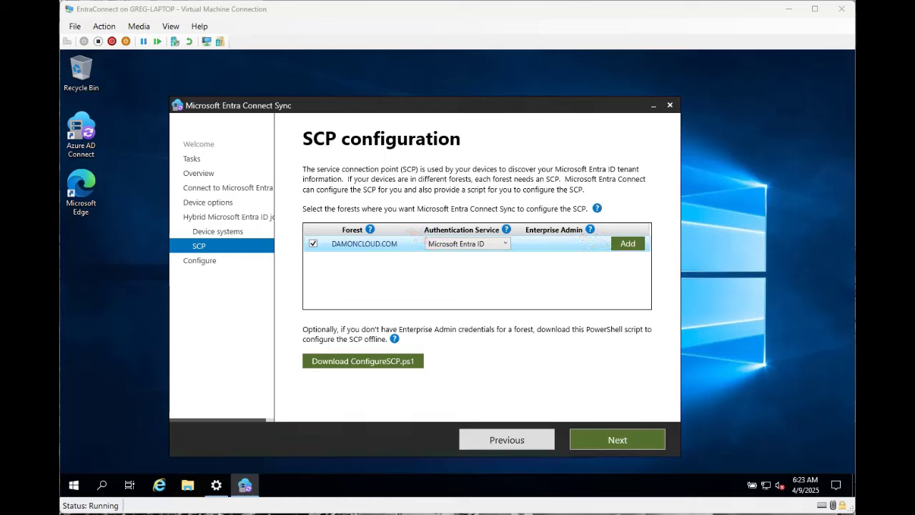
left_click(627, 244)
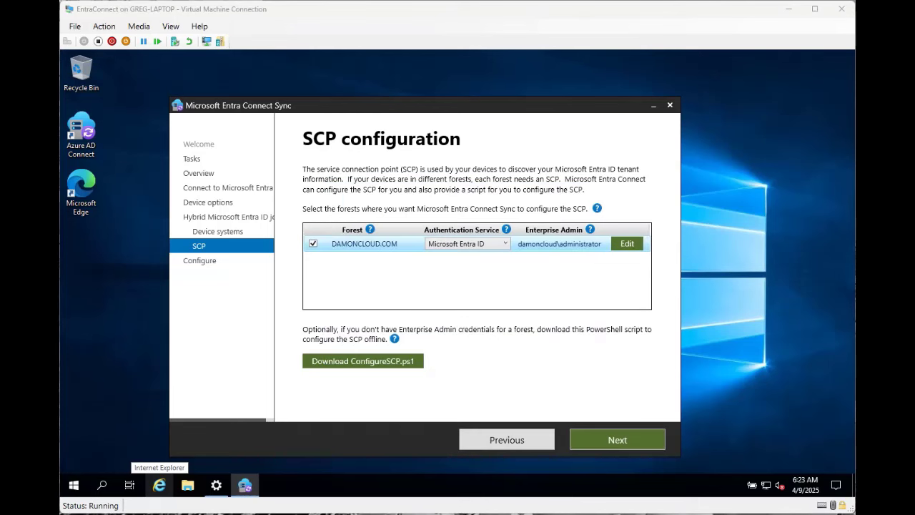
left_click(617, 439)
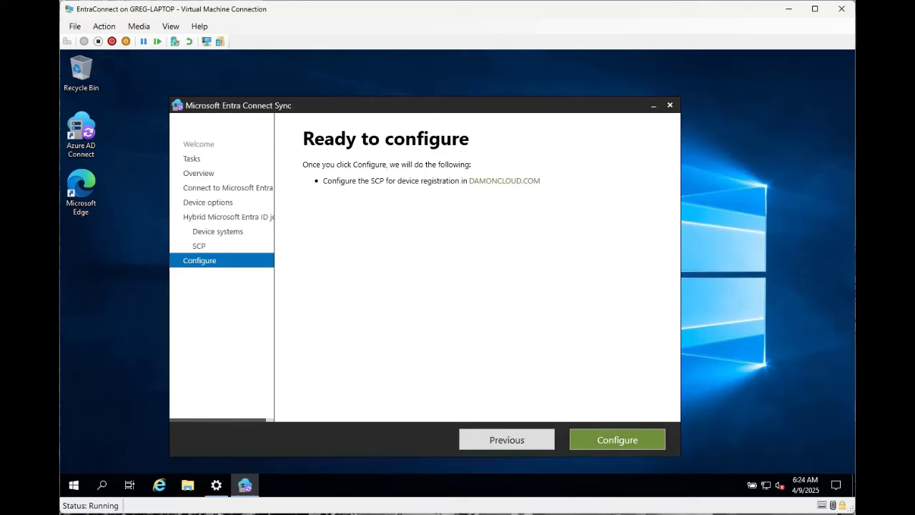
- Apply the hybrid Microsoft Entra ID join configuration and exit the completed wizard
left_click(617, 438)
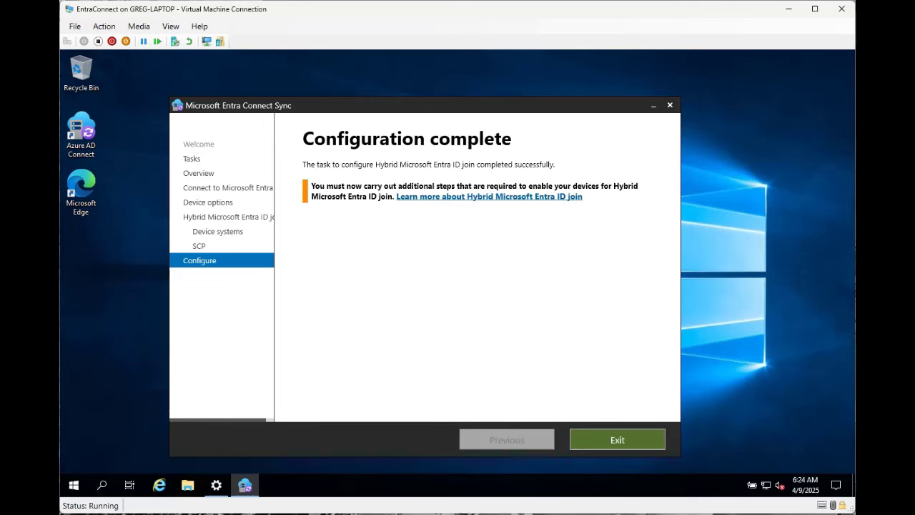
left_click(617, 439)
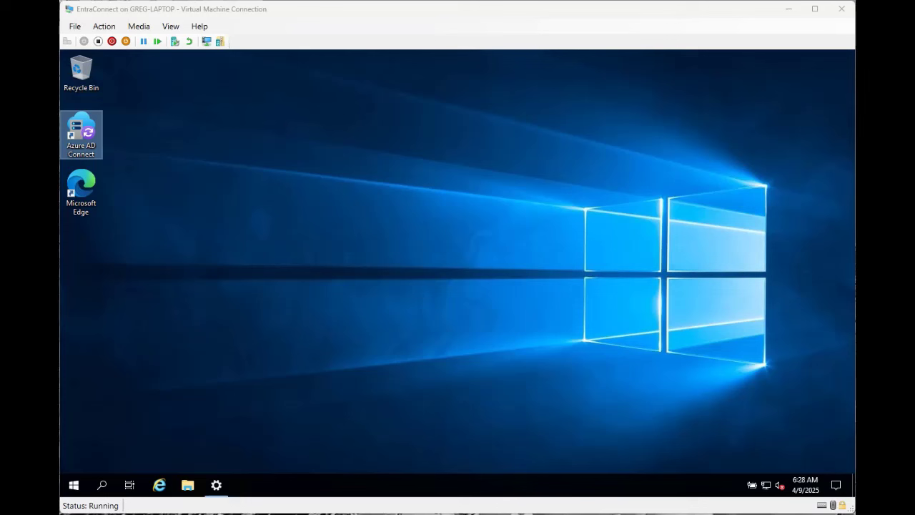
- Run Start-ADSyncSyncCycle -PolicyType delta in an administrator PowerShell session
left_click(74, 485)
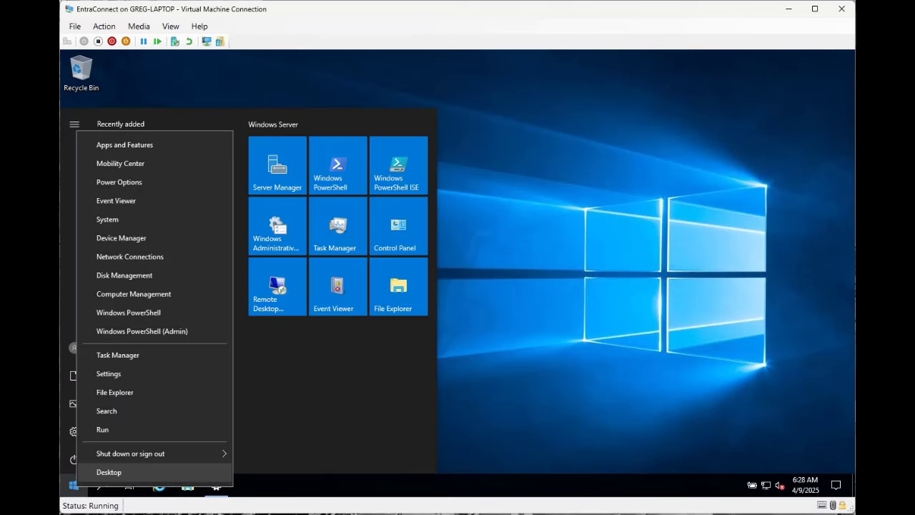
left_click(141, 331)
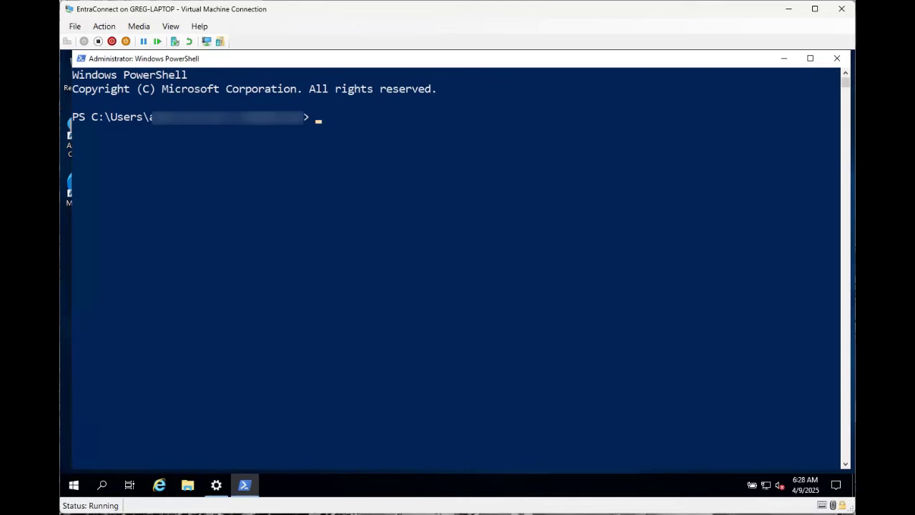
type("start-a")
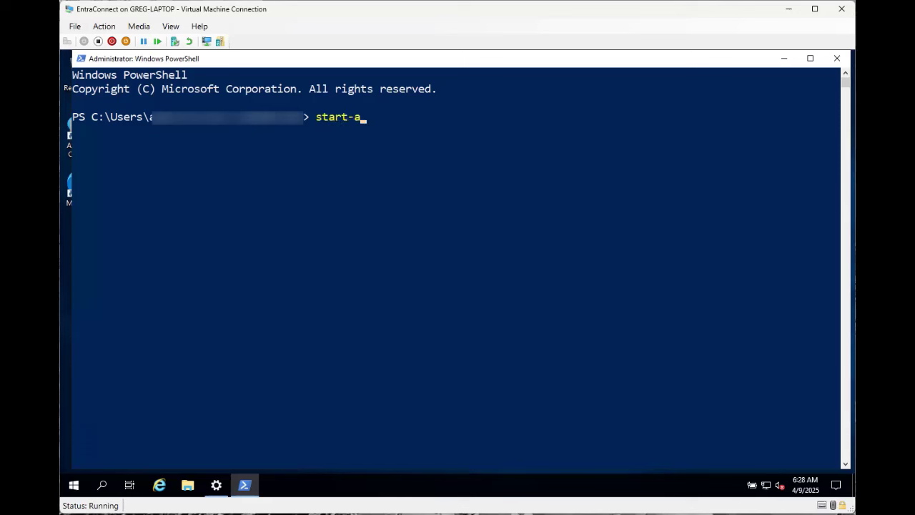
type("dsyncsy")
key("Tab")
type("-po")
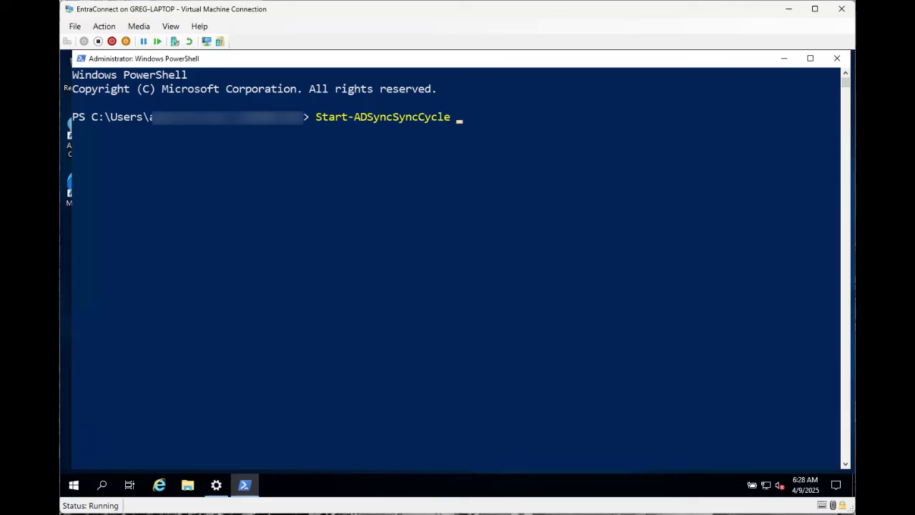
key("Tab")
type("delta")
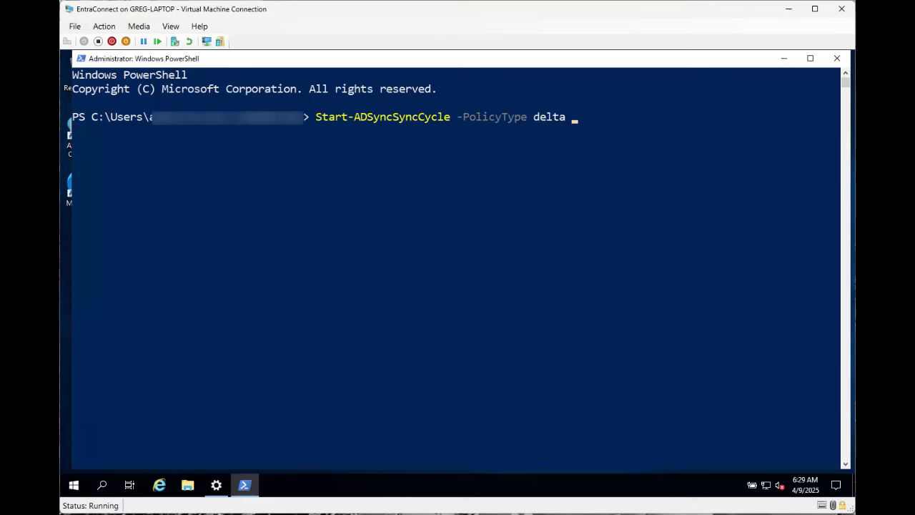
key("Return")
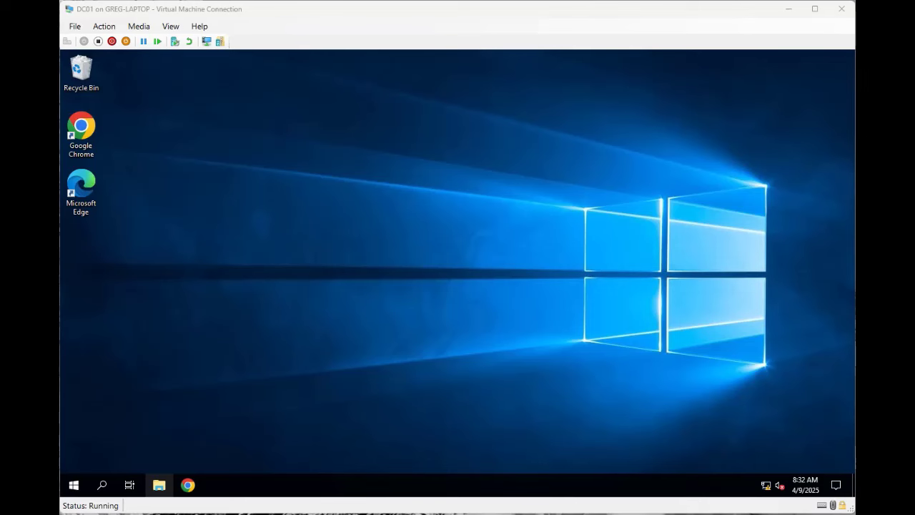
- Open the IE Enhanced Security Configuration settings for Local Server in Server Manager
left_click(74, 484)
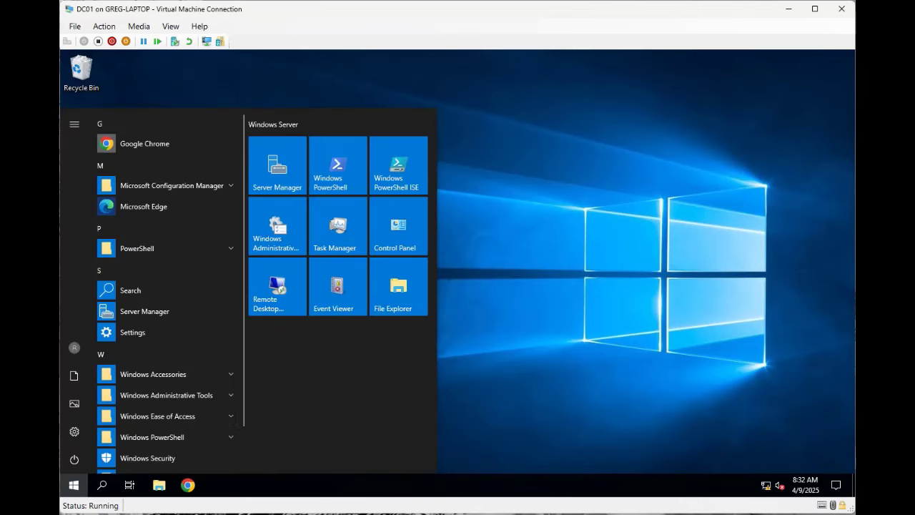
left_click(277, 164)
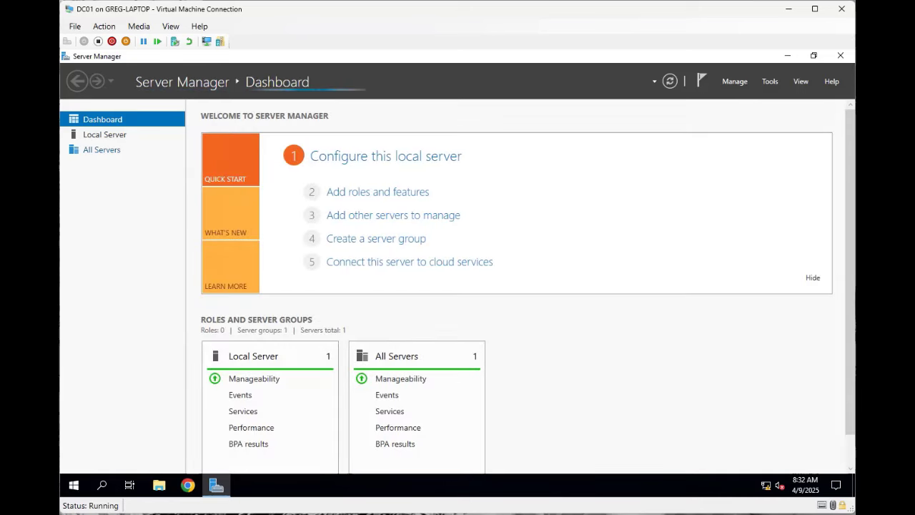
left_click(104, 135)
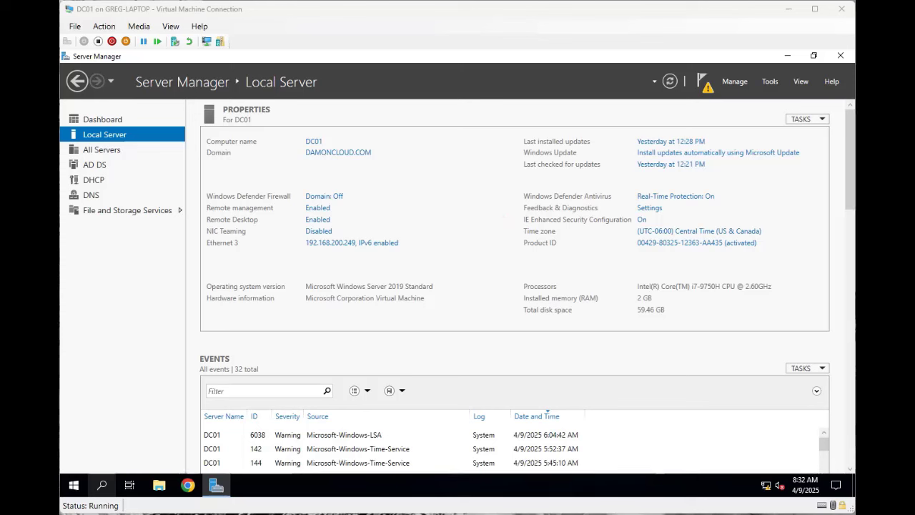
left_click(642, 220)
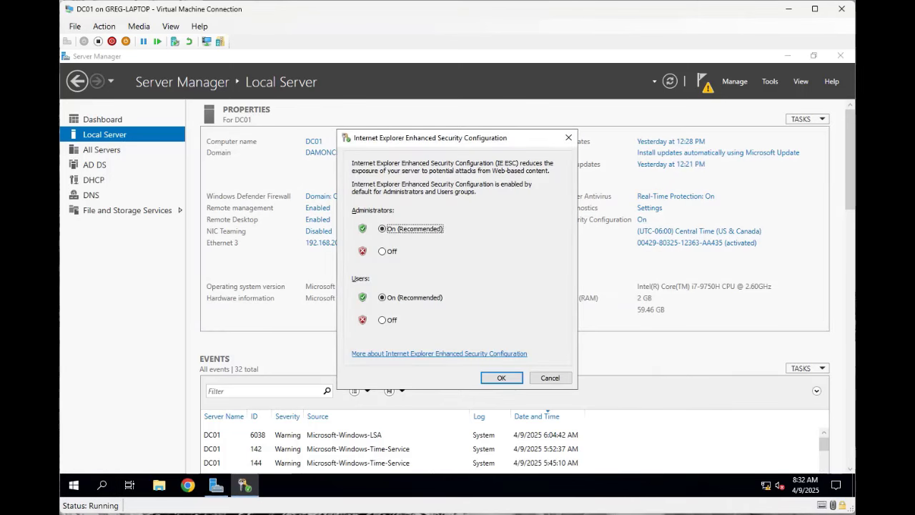
- Set IE Enhanced Security Configuration to Off for Administrators and confirm
left_click(382, 252)
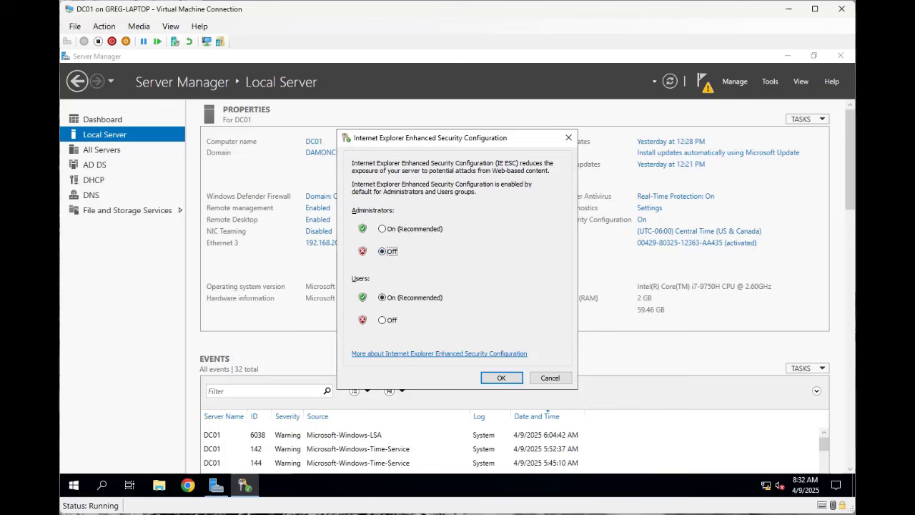
left_click(501, 377)
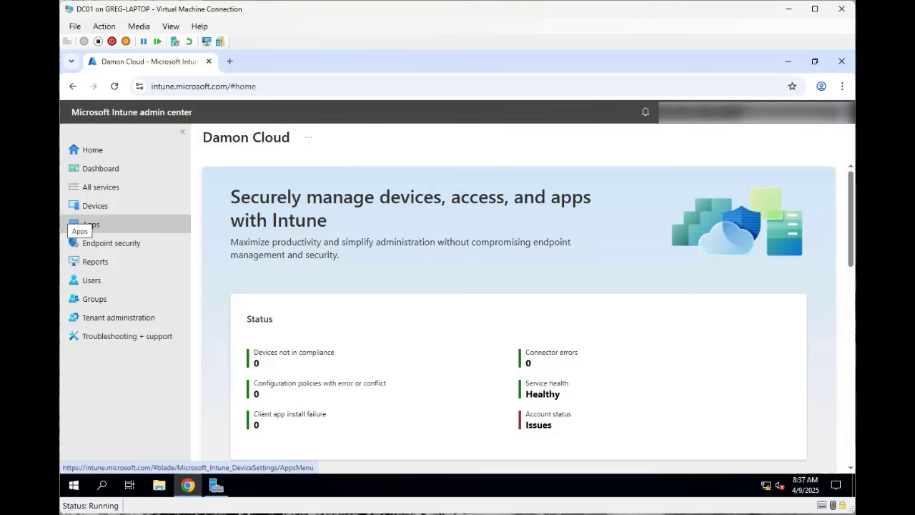
- Download ODJConnectorBootstrapper.exe from Intune and start the connector setup with the license terms accepted
left_click(89, 206)
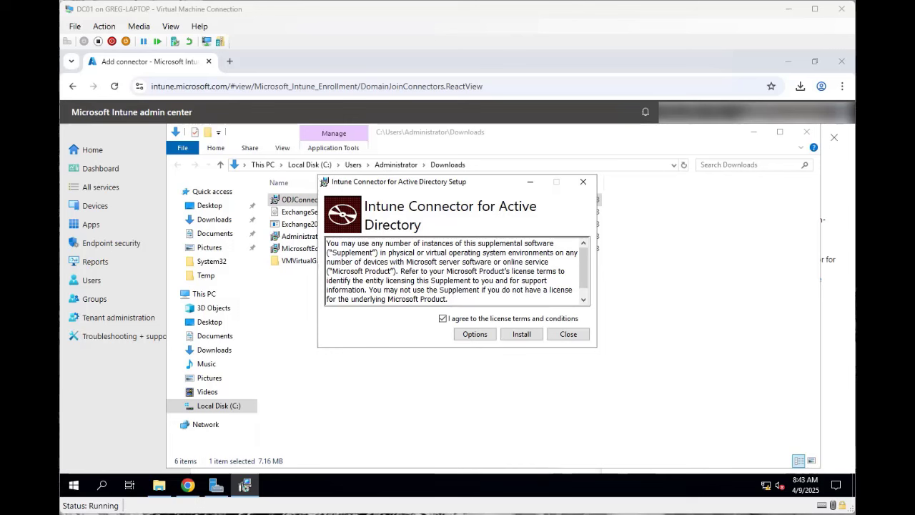
- Install the Intune Connector for Active Directory on DC01
left_click(521, 333)
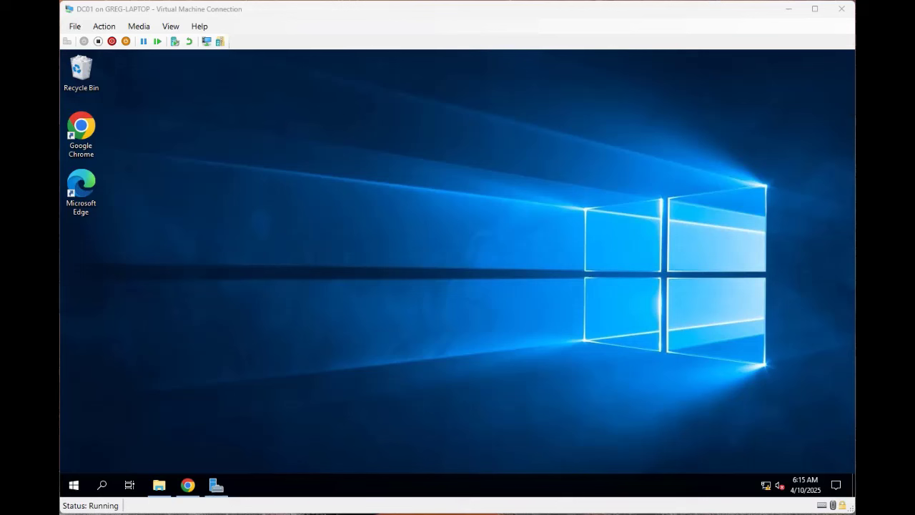
- Launch Intune connector for Active Directory from Start's Recently added list
left_click(74, 485)
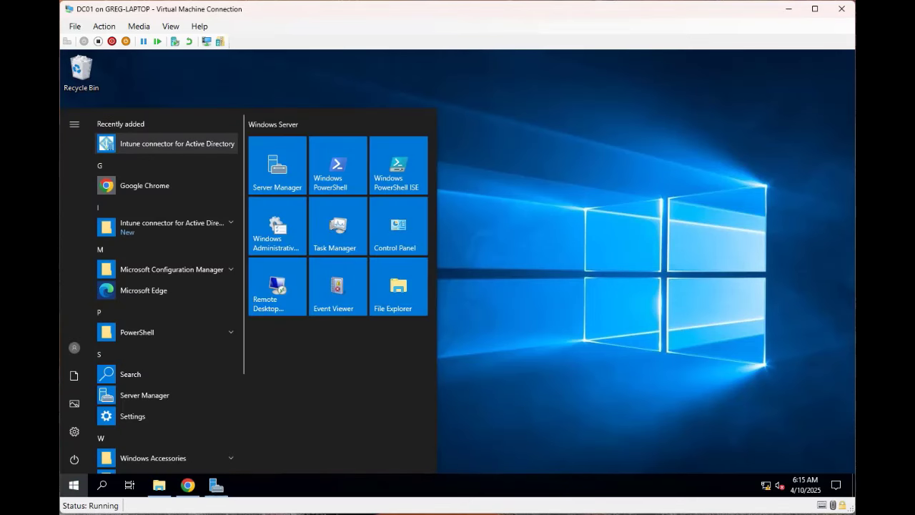
left_click(166, 143)
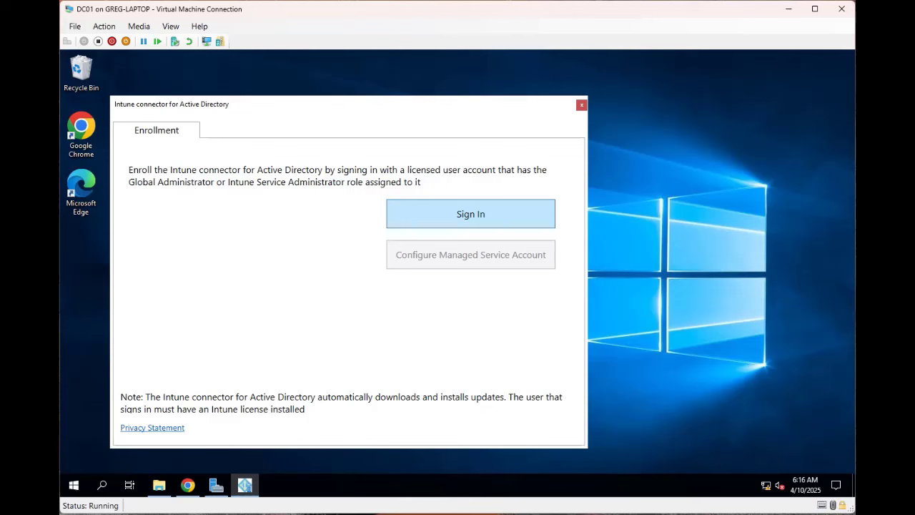
mouse_move(187, 485)
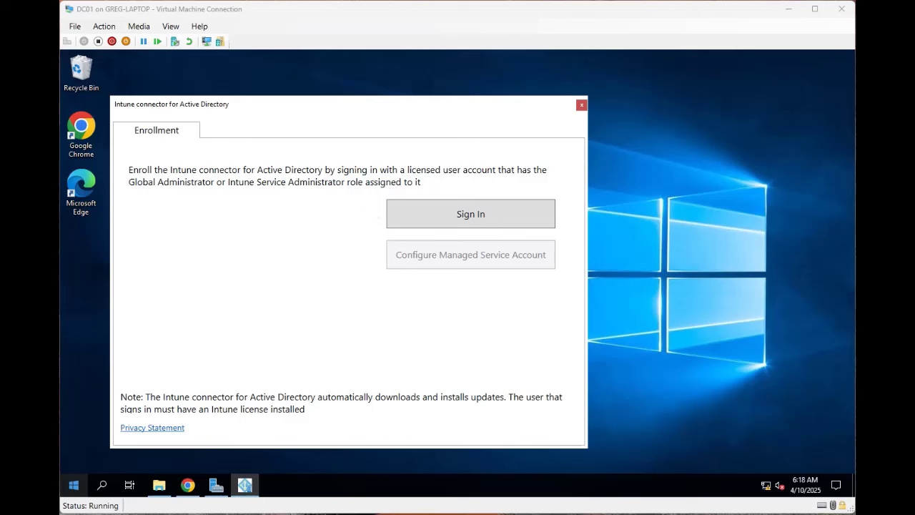
- Sign in with the administrator e-mail to enroll the connector and confirm its managed service account
left_click(470, 214)
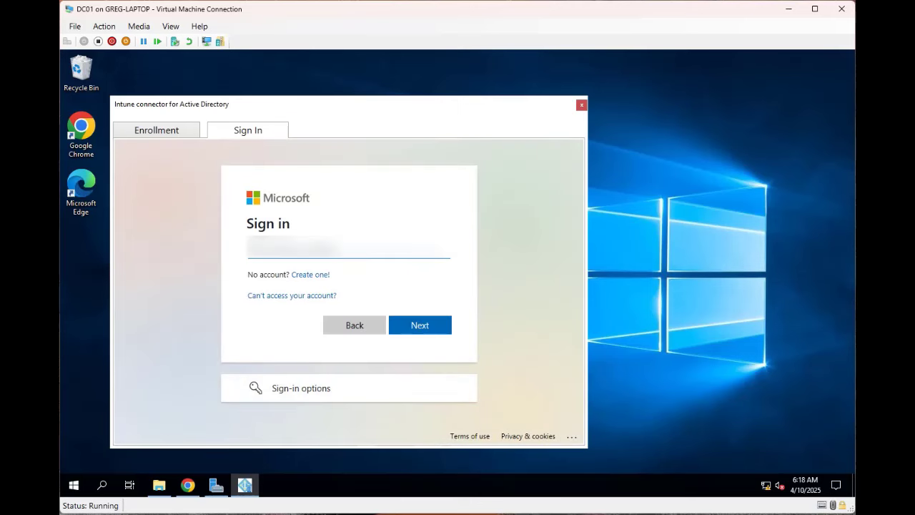
type("a...")
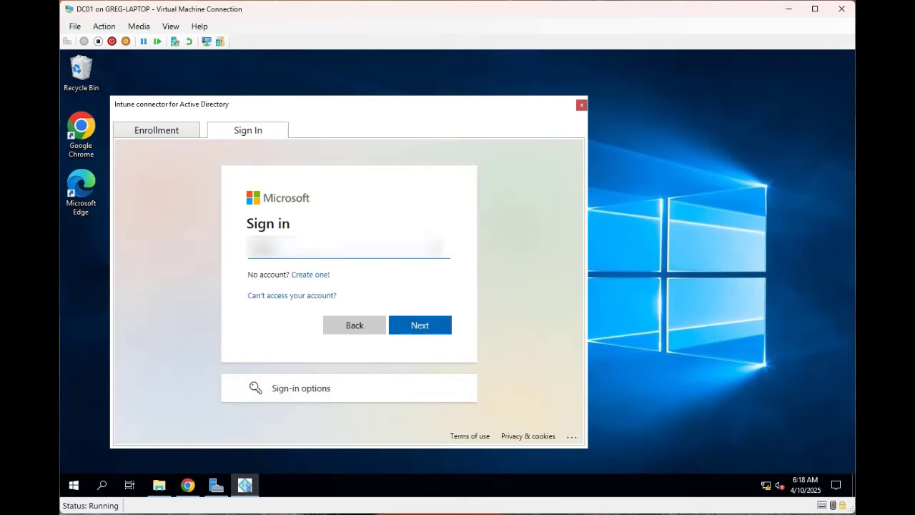
type("...")
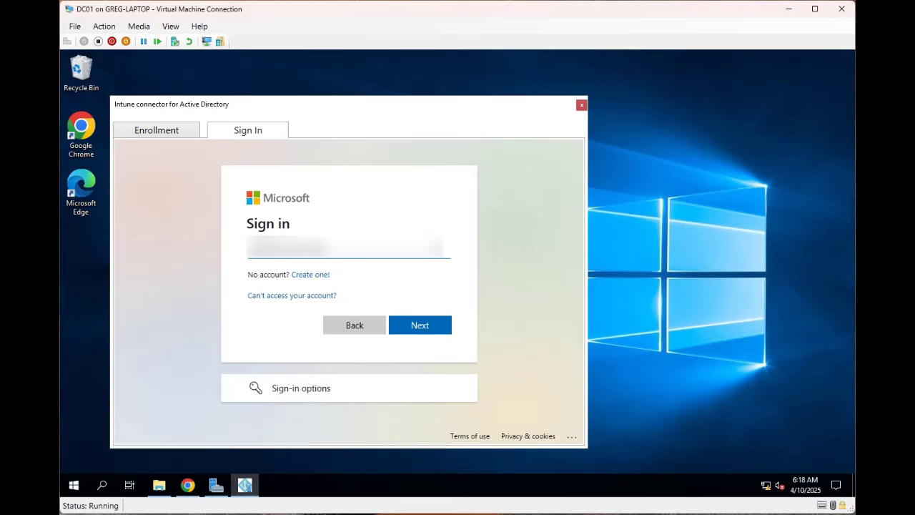
key("Return")
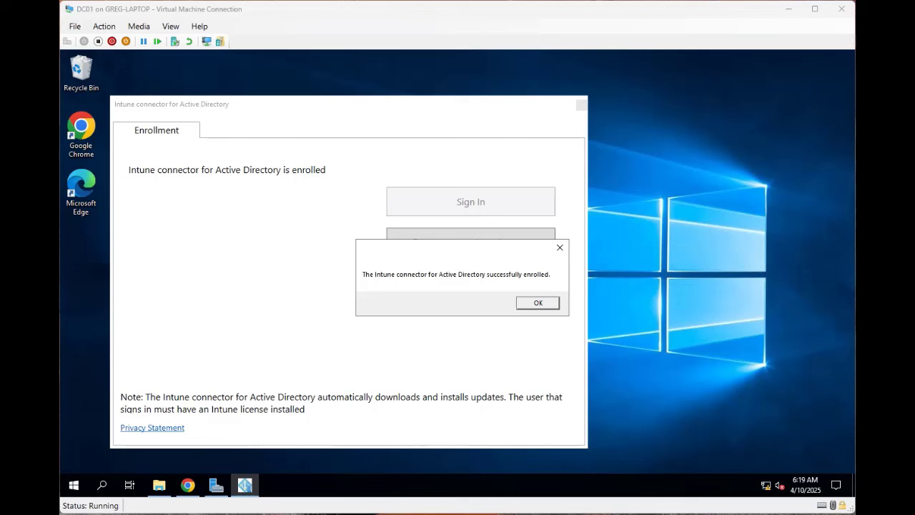
left_click(538, 303)
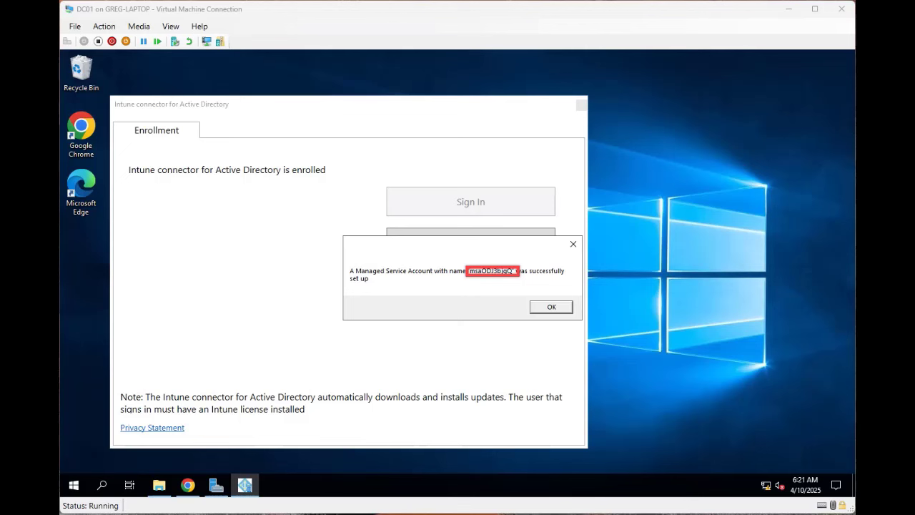
left_click(73, 484)
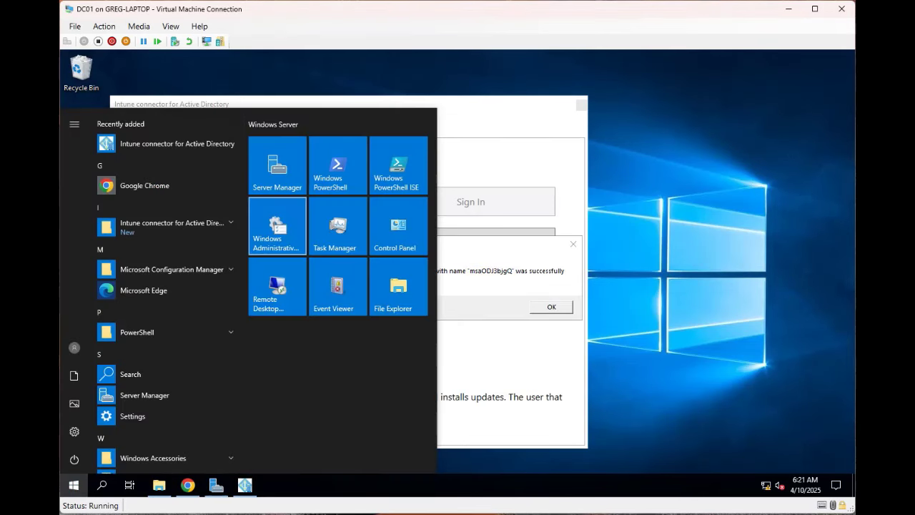
- Open Windows Administrative Tools and choose Active Directory Users and Computers
left_click(277, 225)
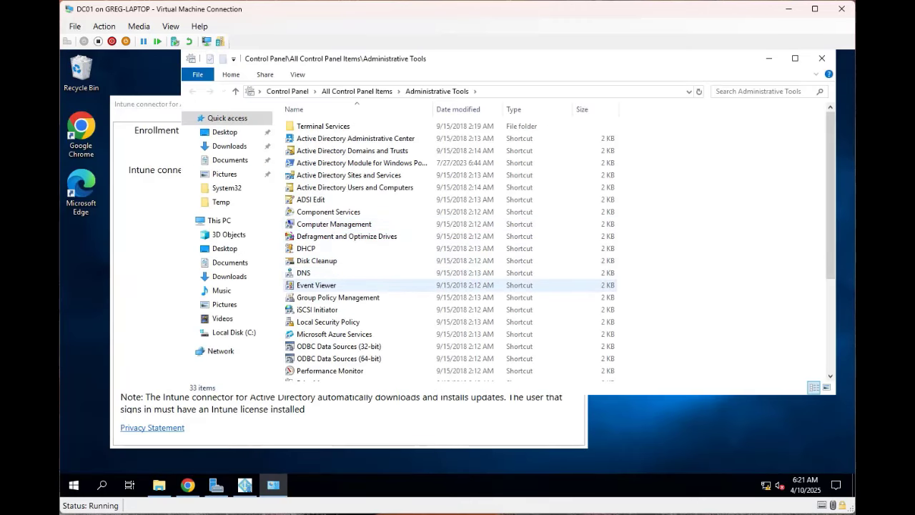
left_click(355, 187)
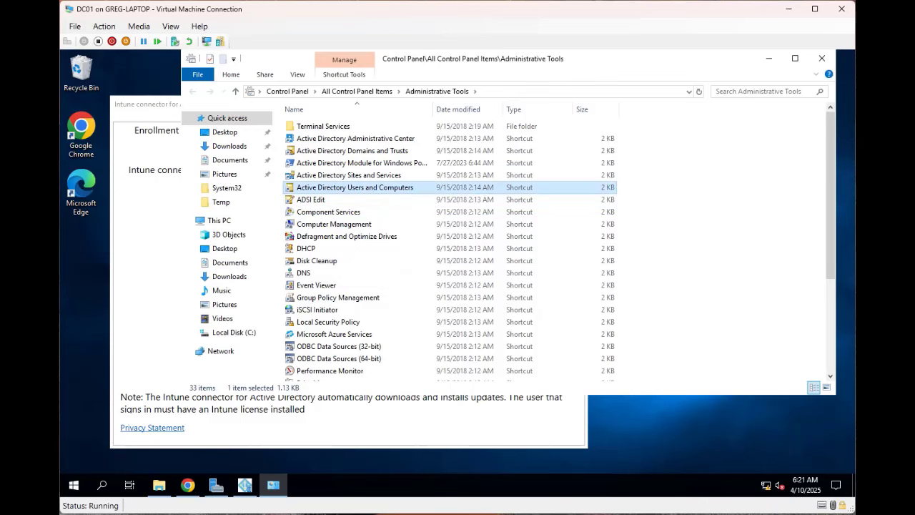
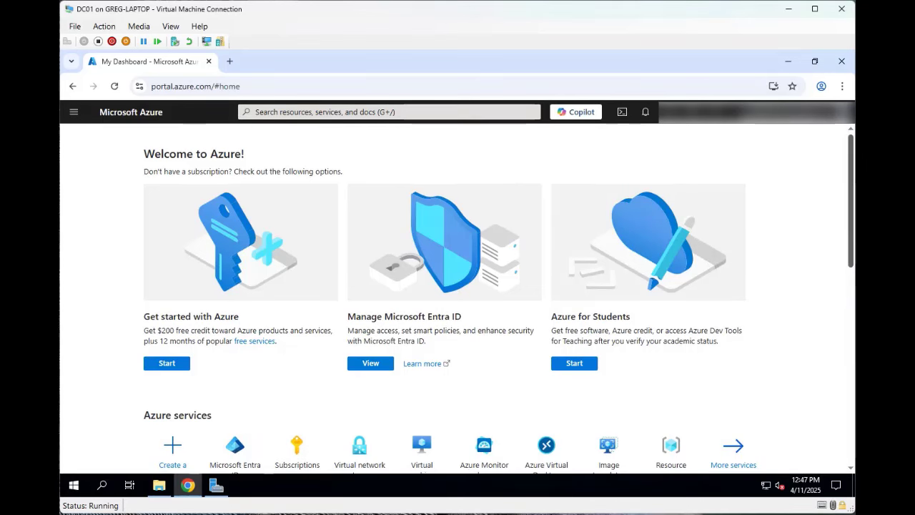
- Go to Groups in the Damon Cloud Entra ID tenant and start a new group
scroll(498, 308, "down", 1)
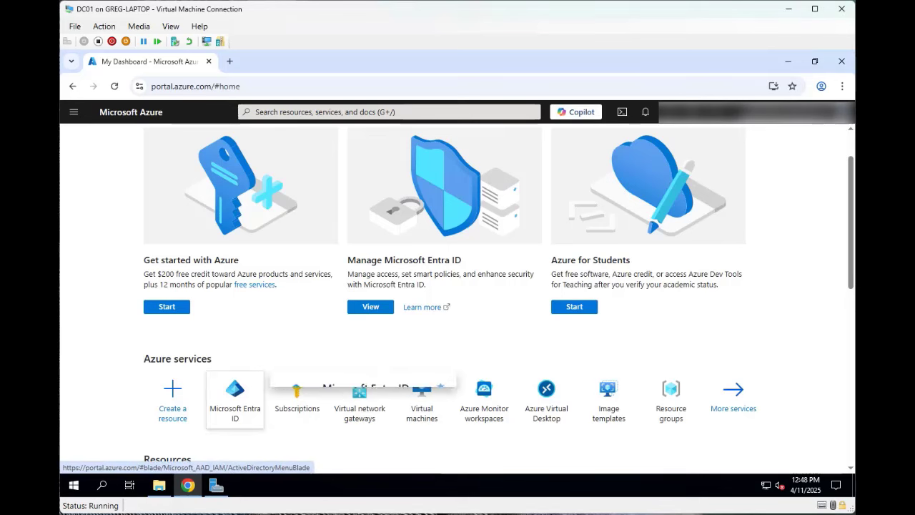
left_click(235, 399)
mouse_move(158, 485)
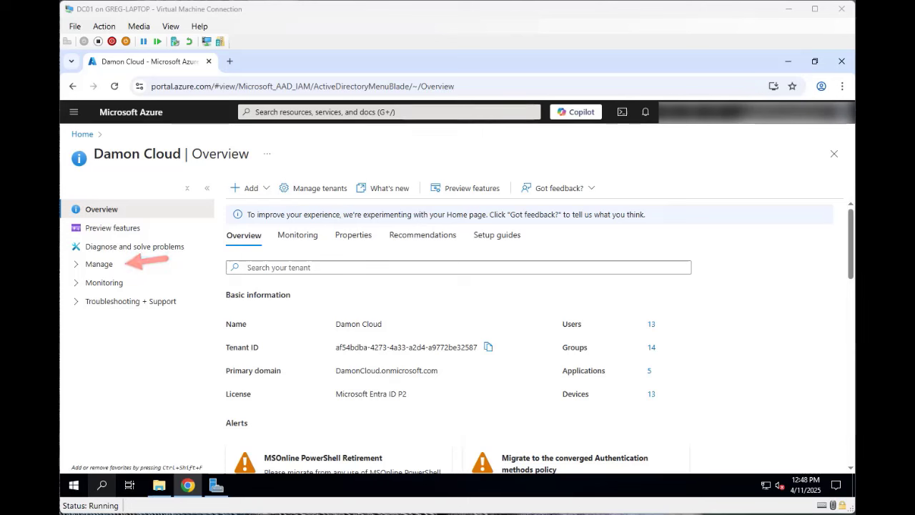
left_click(99, 265)
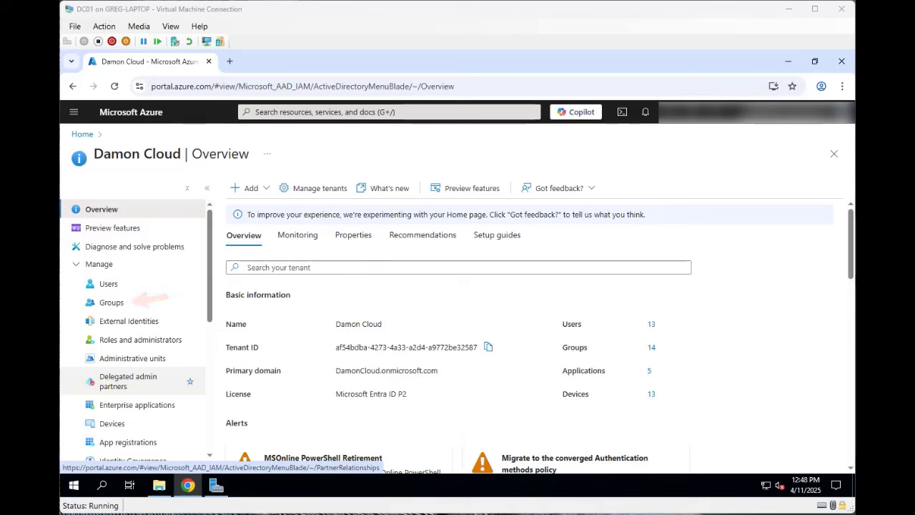
left_click(111, 302)
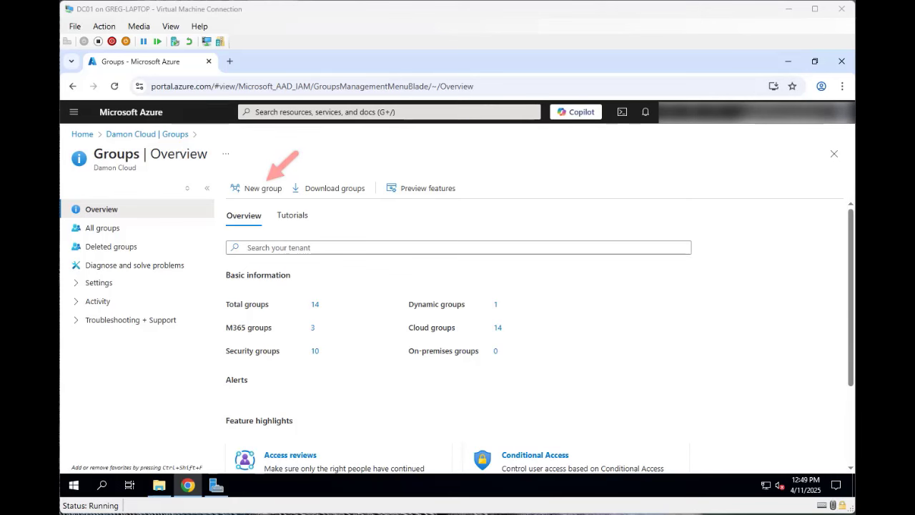
left_click(256, 188)
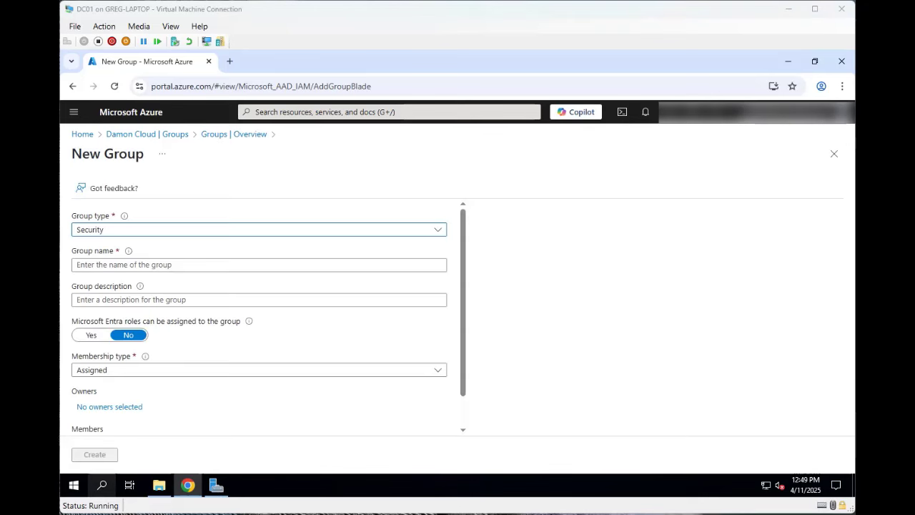
- Name the group 'Autopilot Devices' and set its membership type to Dynamic Device
left_click(259, 265)
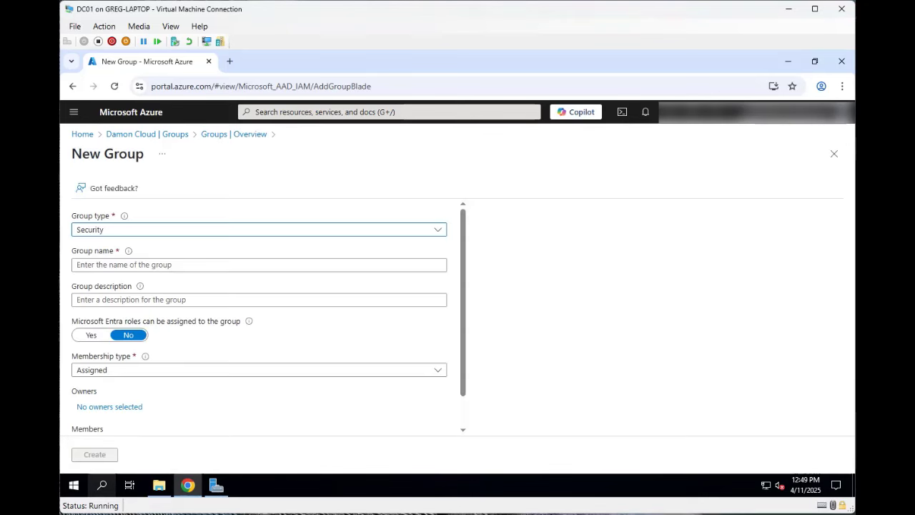
type("Auto")
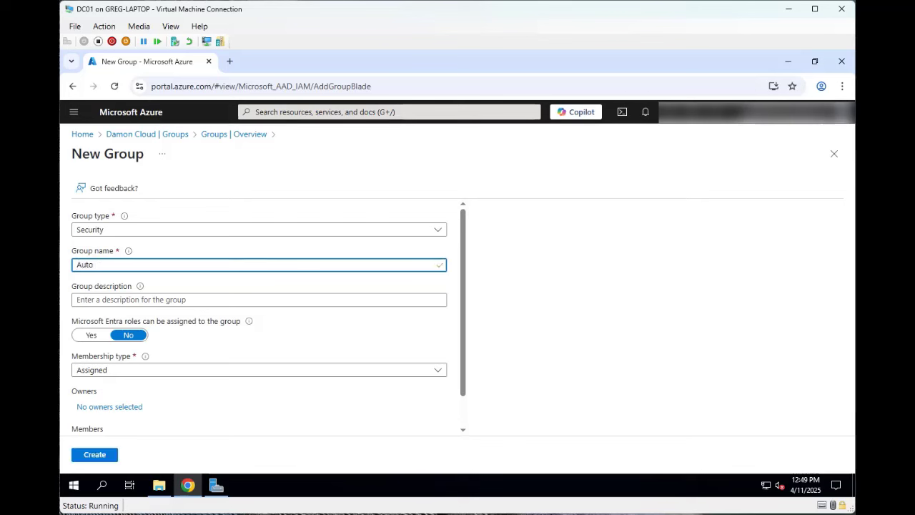
type("pilot D")
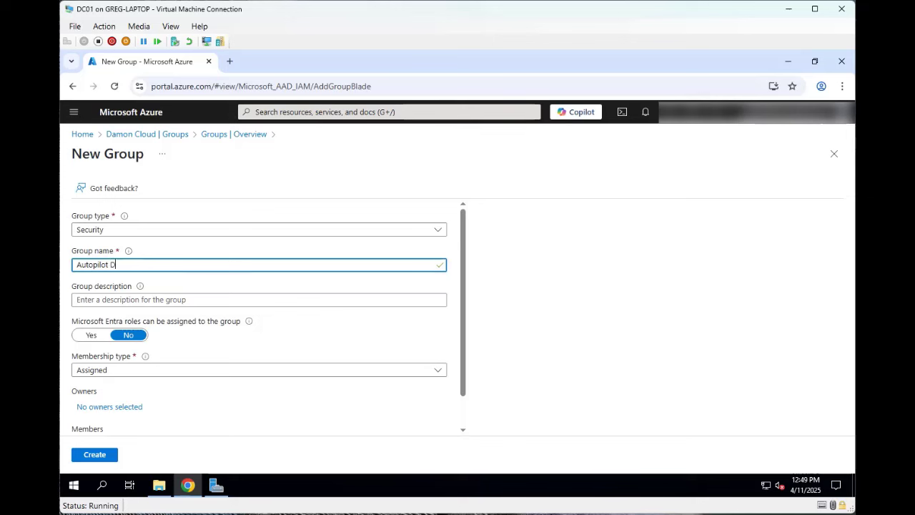
type("evices")
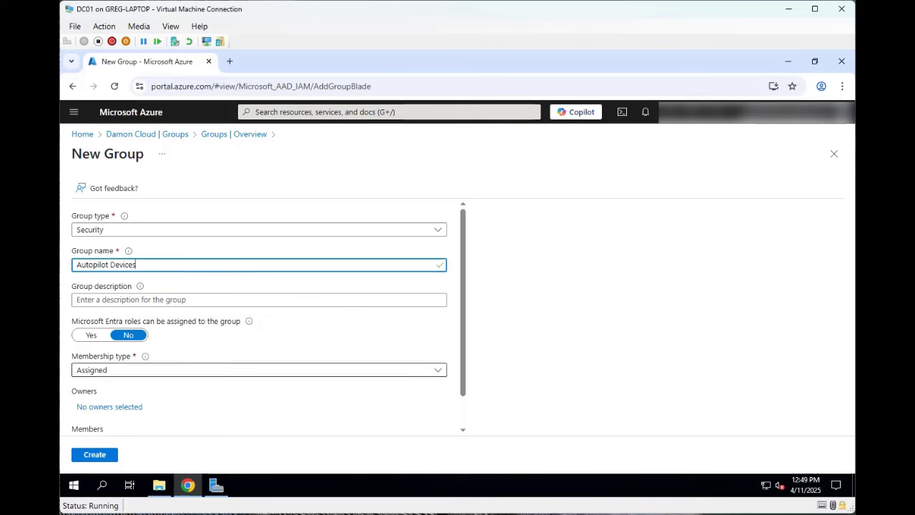
scroll(268, 312, "down", 2)
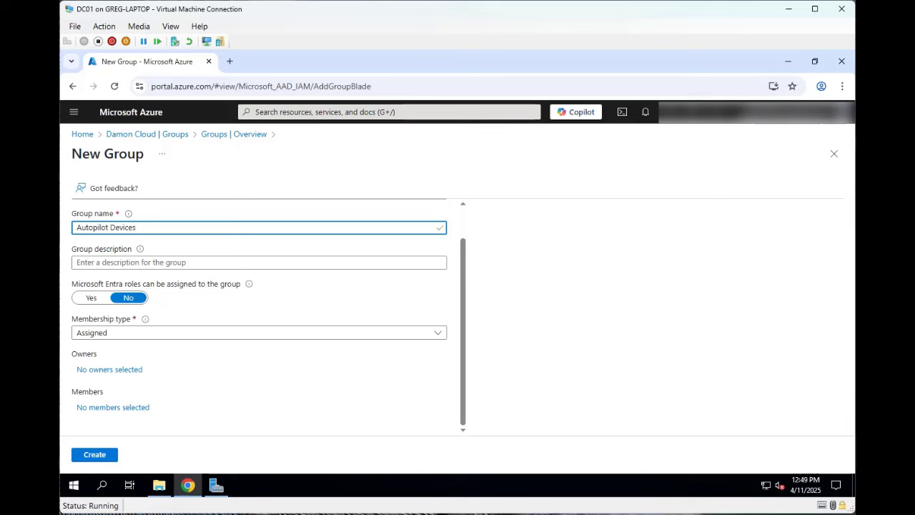
left_click(437, 332)
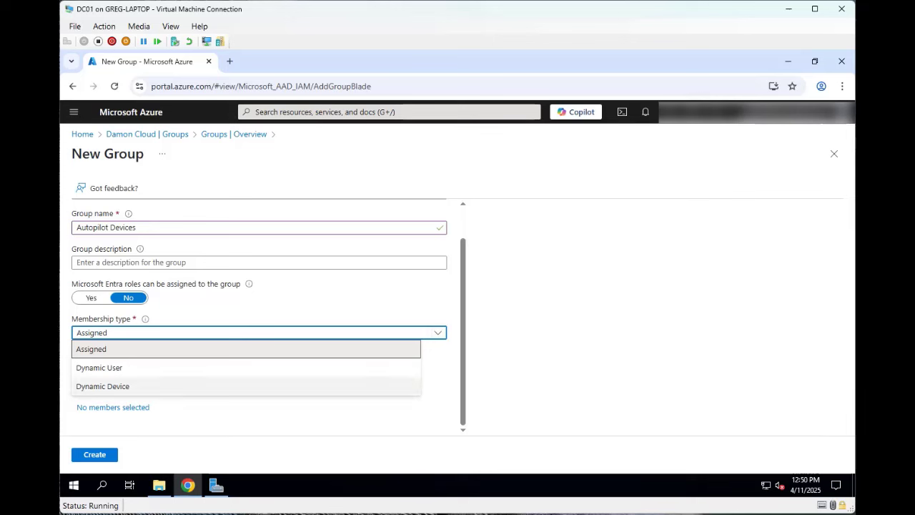
left_click(102, 386)
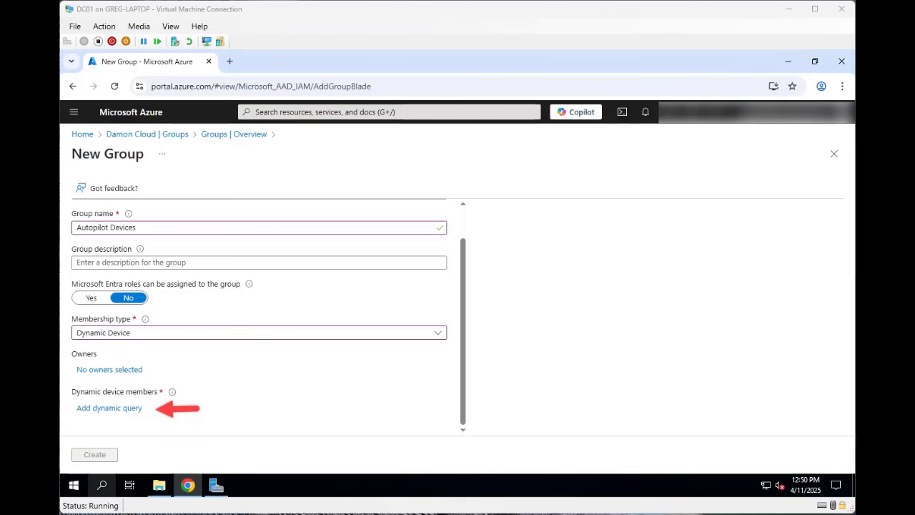
- Paste the rule device.devicePhysicalIDs -any (_ -startsWith "[ZTDid]") as the group's dynamic query and save it
left_click(109, 408)
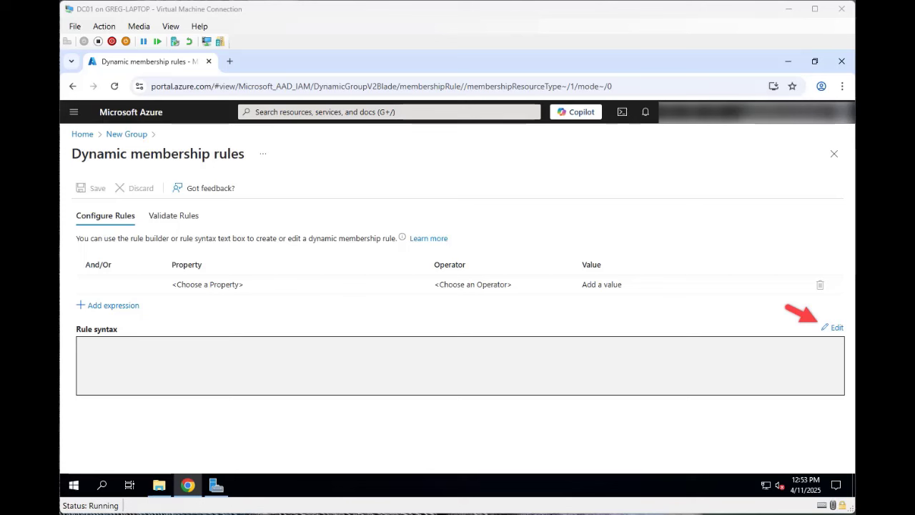
left_click(836, 328)
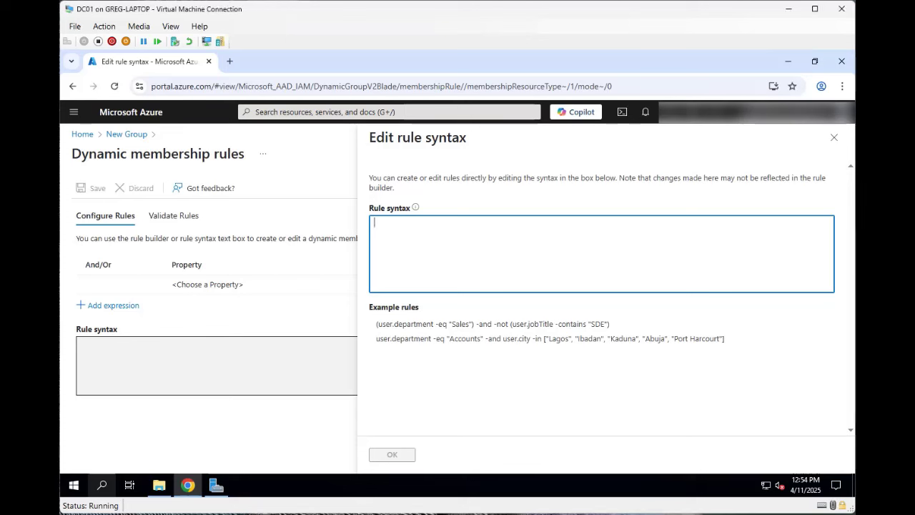
right_click(418, 230)
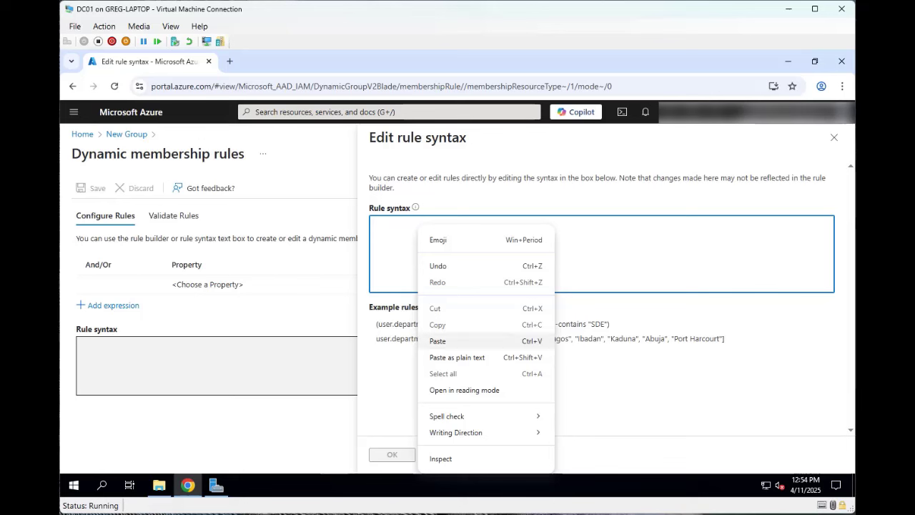
left_click(437, 341)
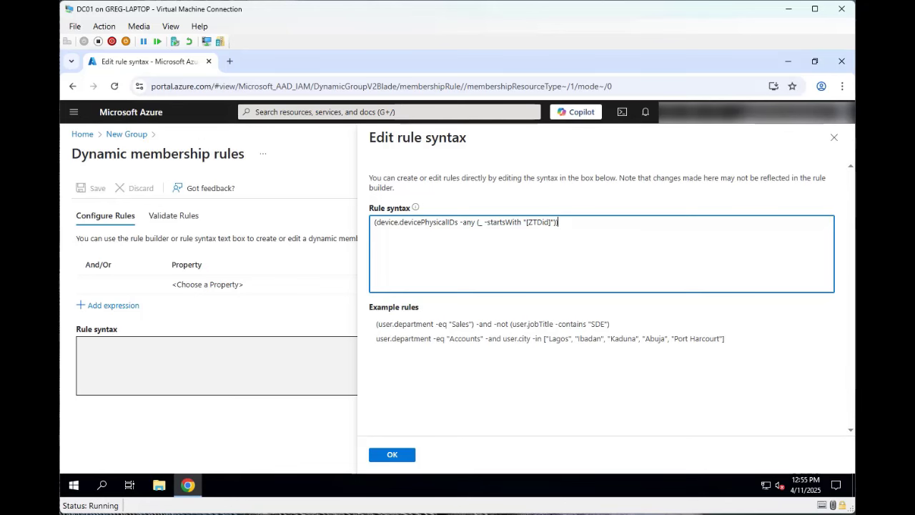
key("ctrl+plus")
key("ctrl+plus")
key("ctrl+plus")
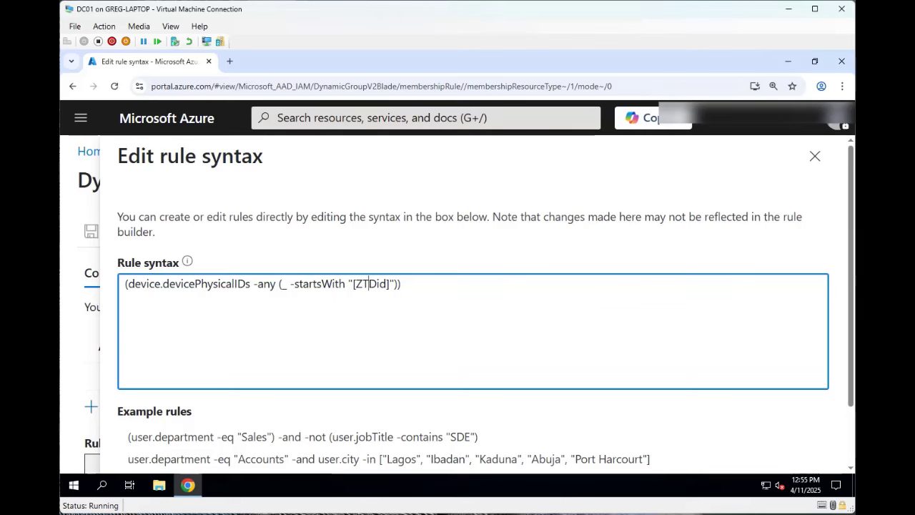
key("ctrl+minus")
key("ctrl+minus")
key("ctrl+minus")
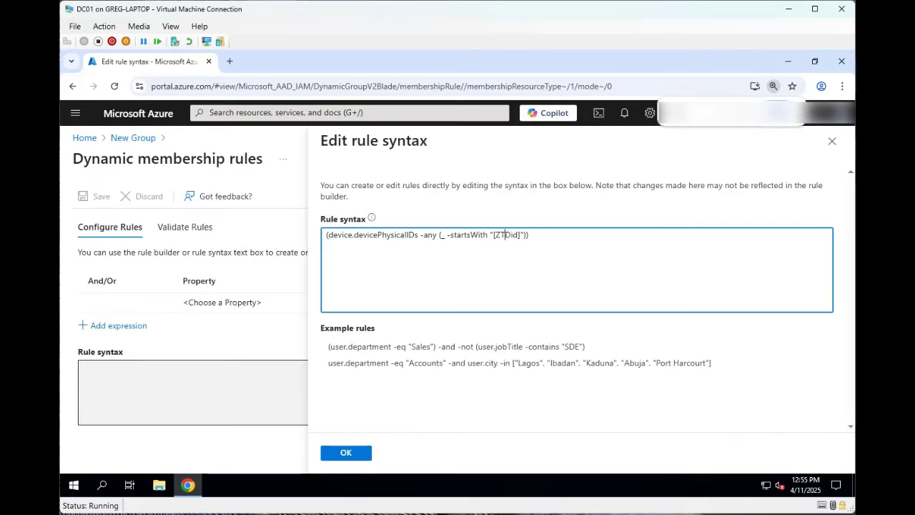
left_click(355, 455)
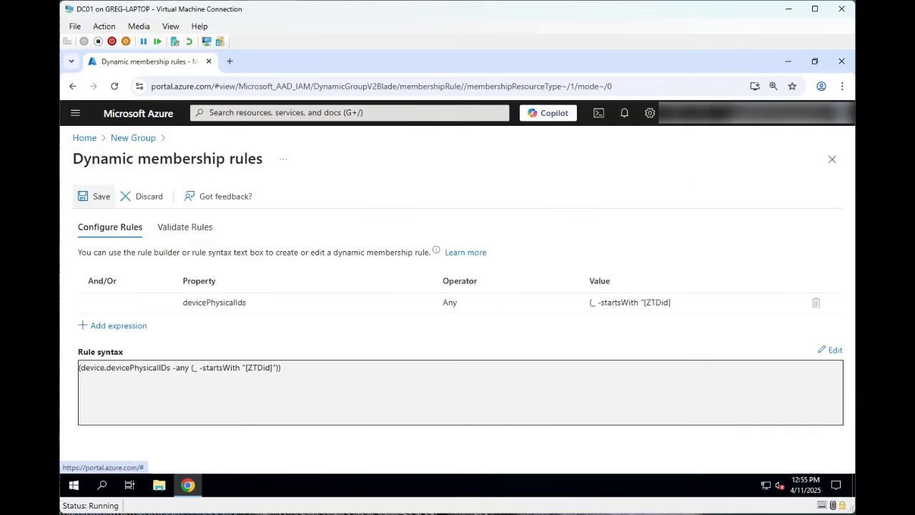
left_click(101, 196)
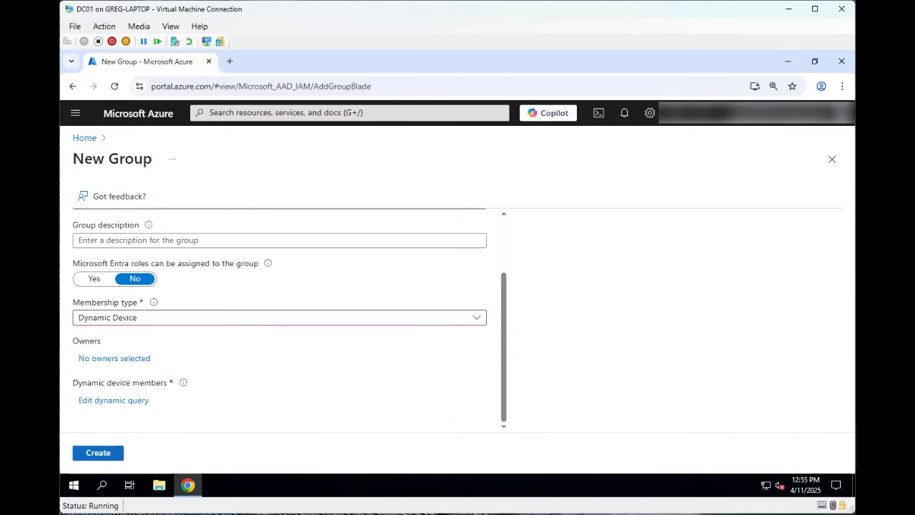
- Create the Autopilot Devices group, then list all 15 groups in the Entra ID tenant
left_click(98, 453)
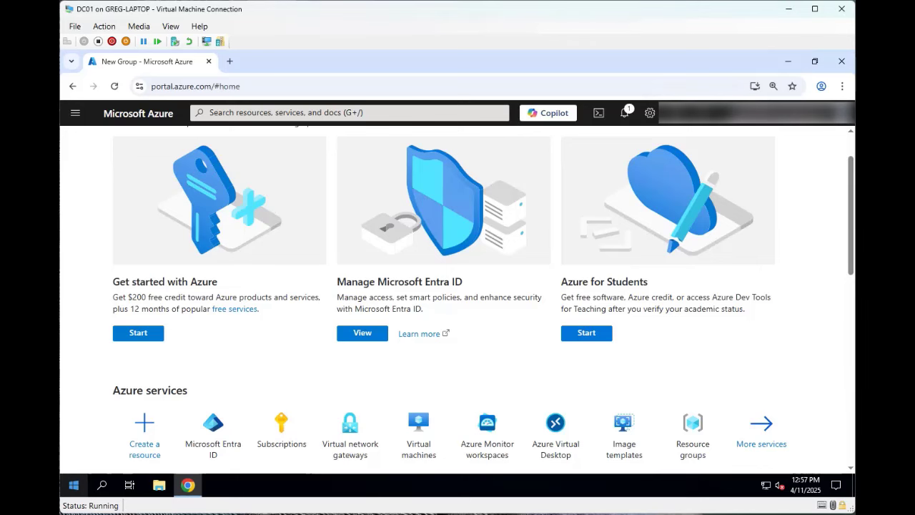
left_click(212, 438)
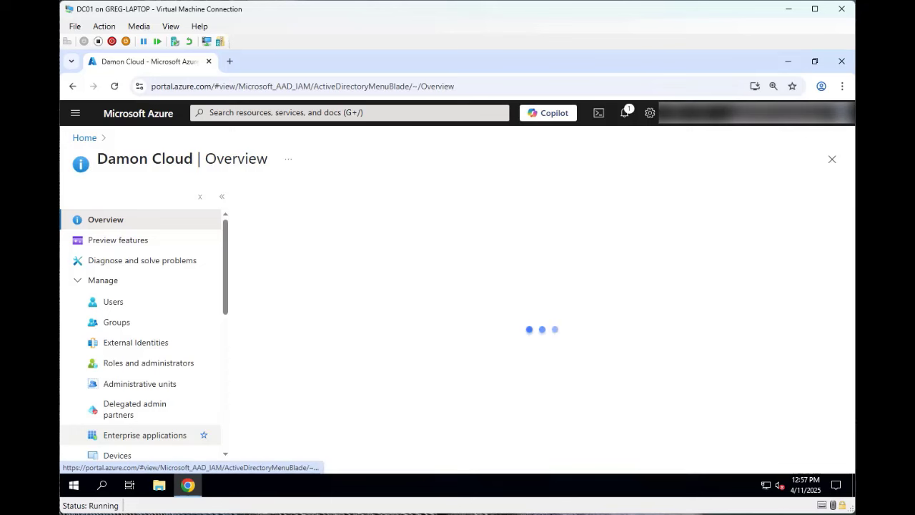
left_click(116, 321)
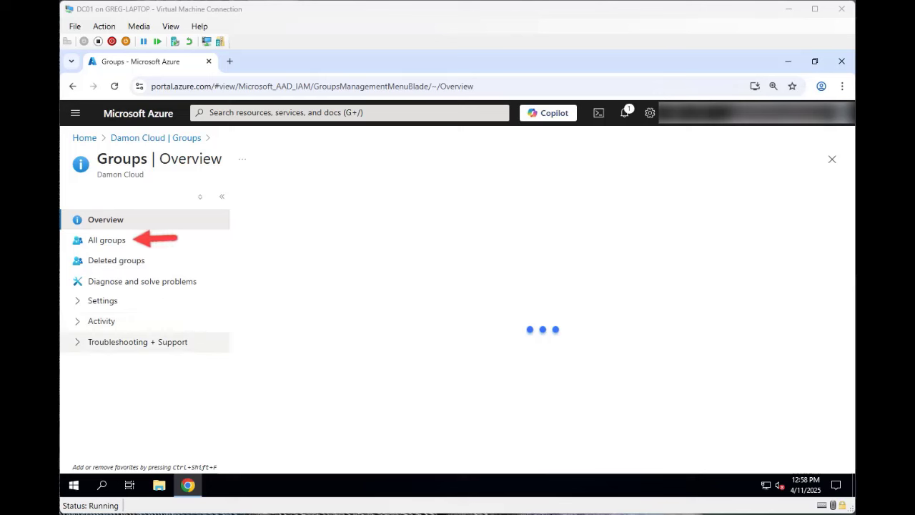
left_click(107, 240)
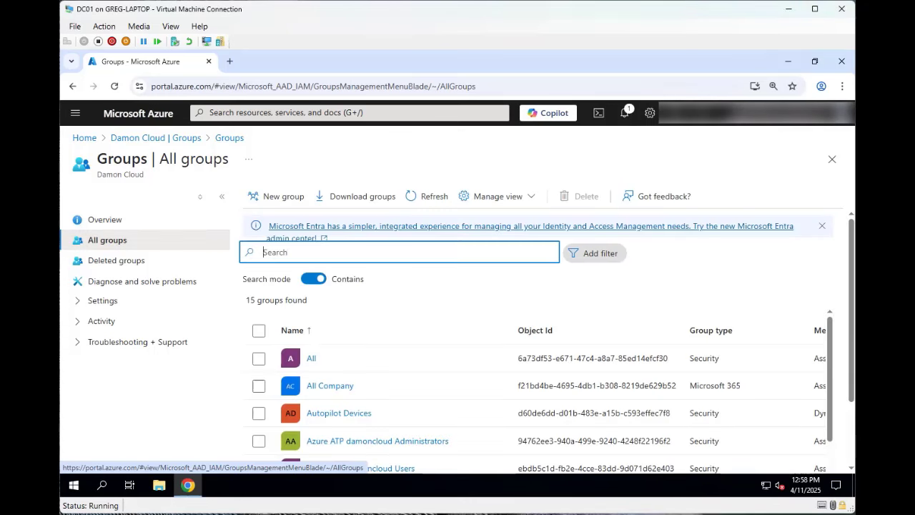
- Search for 'autopilo' and bring up the Autopilot Devices group overview
type("au")
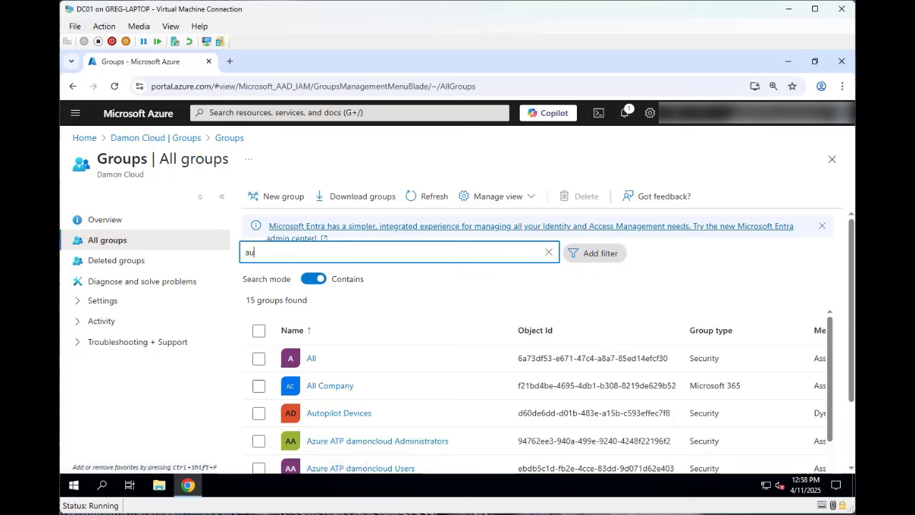
type("topilo")
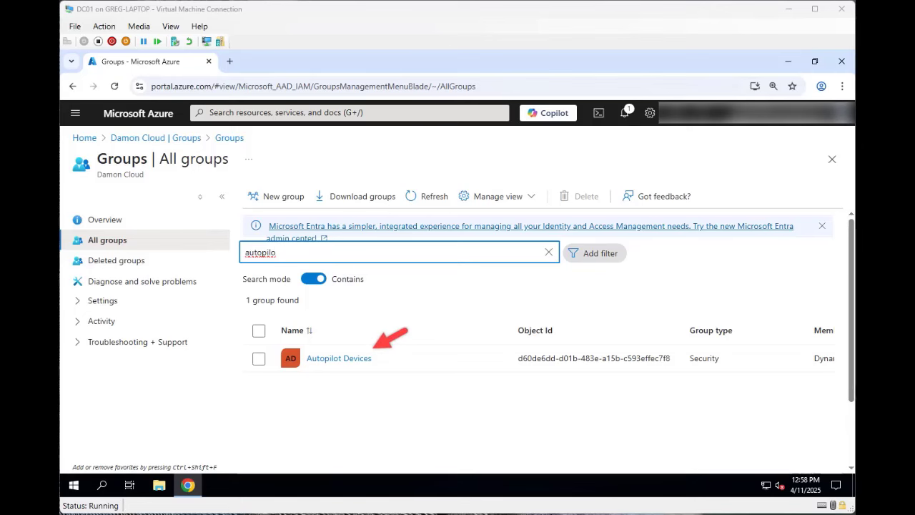
left_click(339, 358)
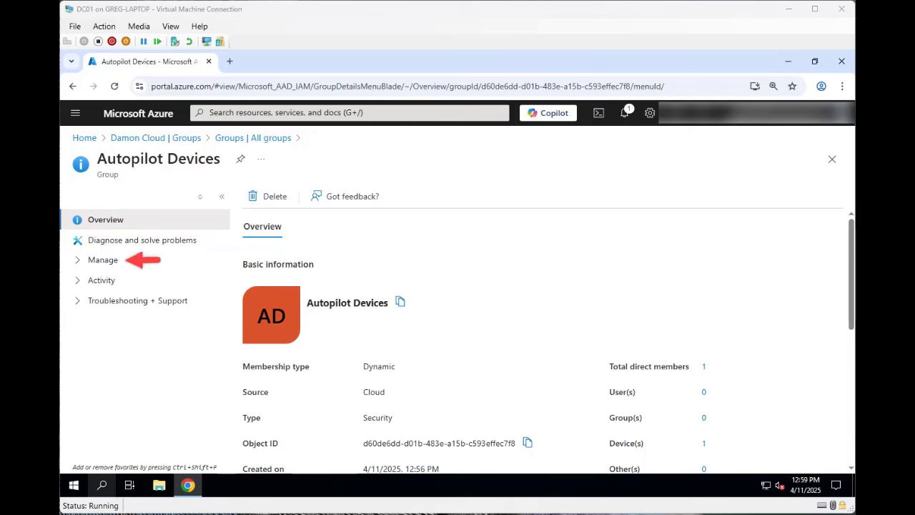
- Check the Autopilot Devices group's Members list
left_click(103, 261)
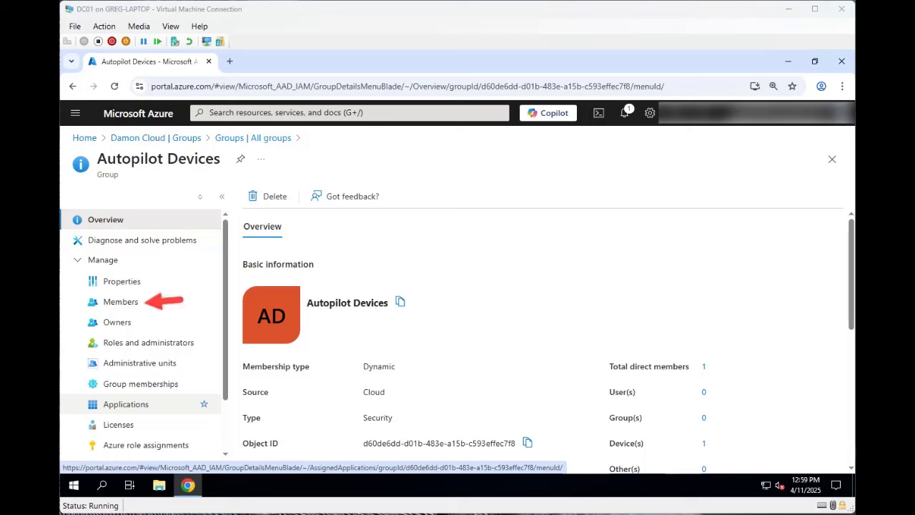
left_click(121, 301)
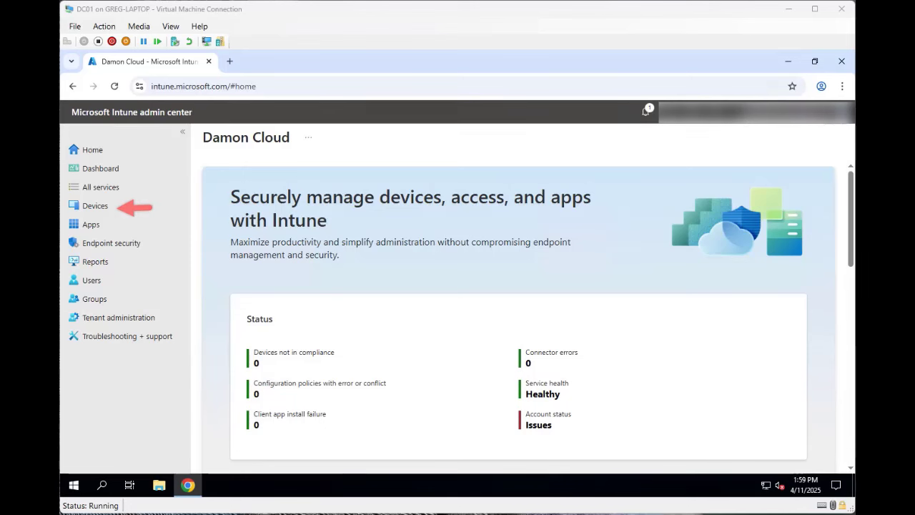
- Navigate Devices > Windows > Enrollment to the empty Windows Autopilot deployment profiles list
left_click(95, 205)
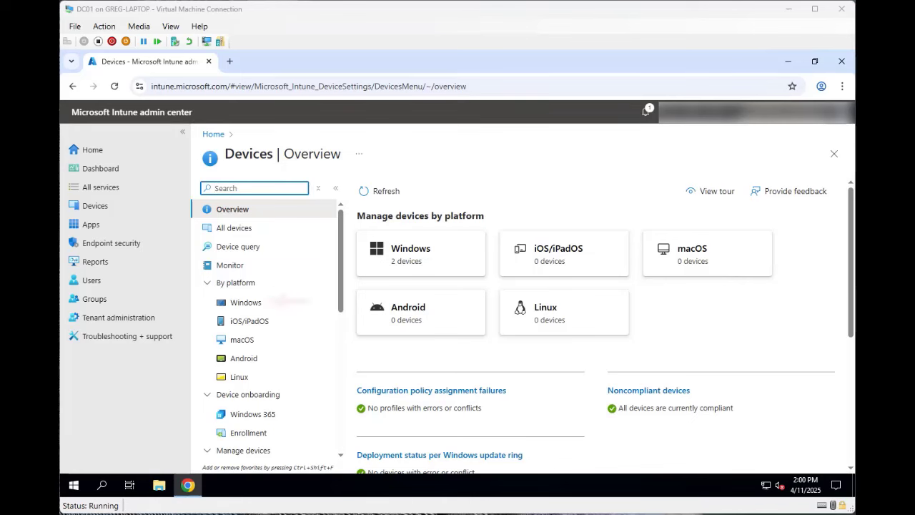
left_click(246, 302)
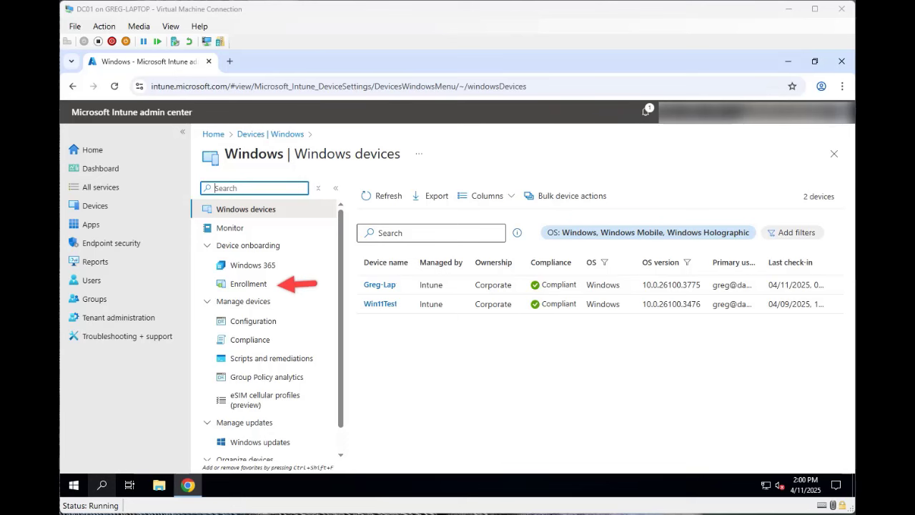
left_click(249, 284)
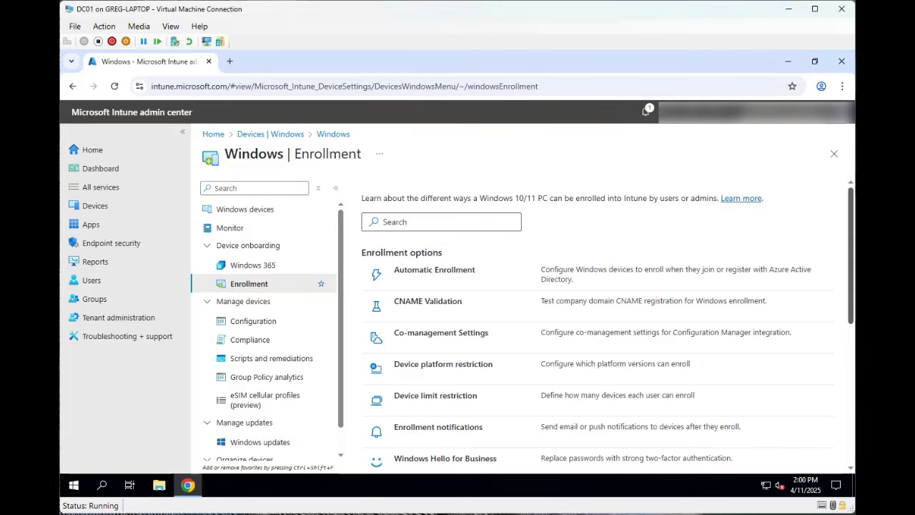
scroll(607, 328, "down", 3)
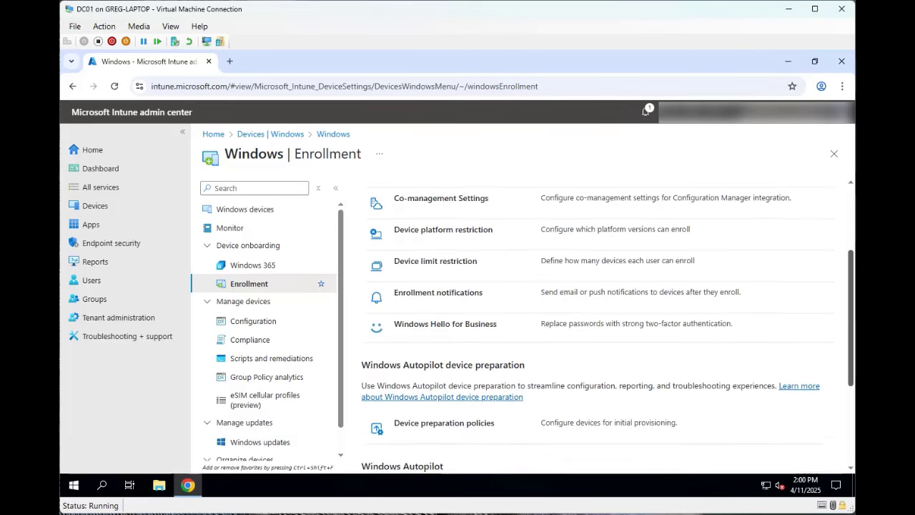
scroll(607, 328, "down", 3)
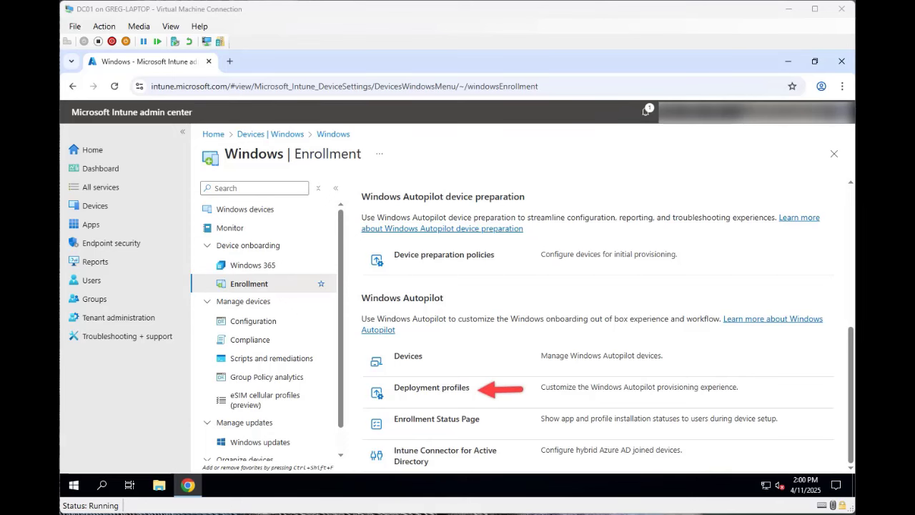
left_click(432, 388)
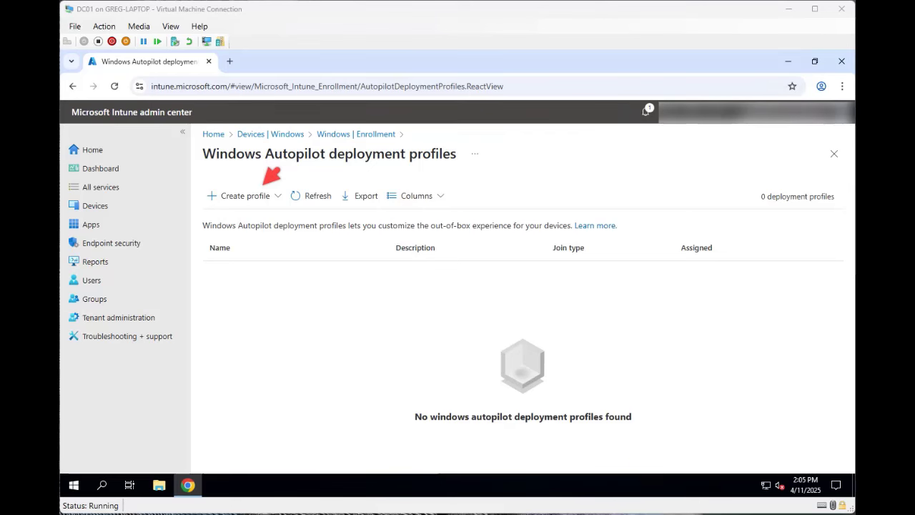
- Start a Windows PC Autopilot deployment profile named 'Test' and complete its Basics
left_click(244, 196)
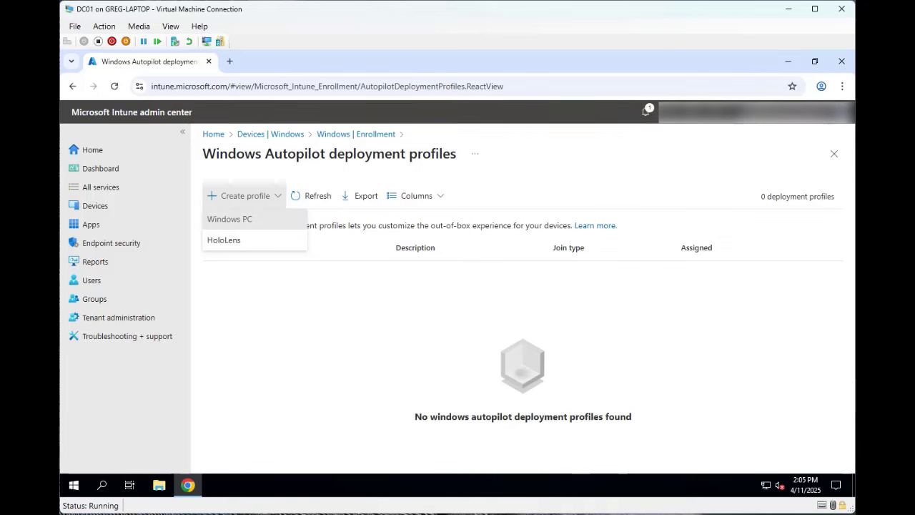
left_click(229, 218)
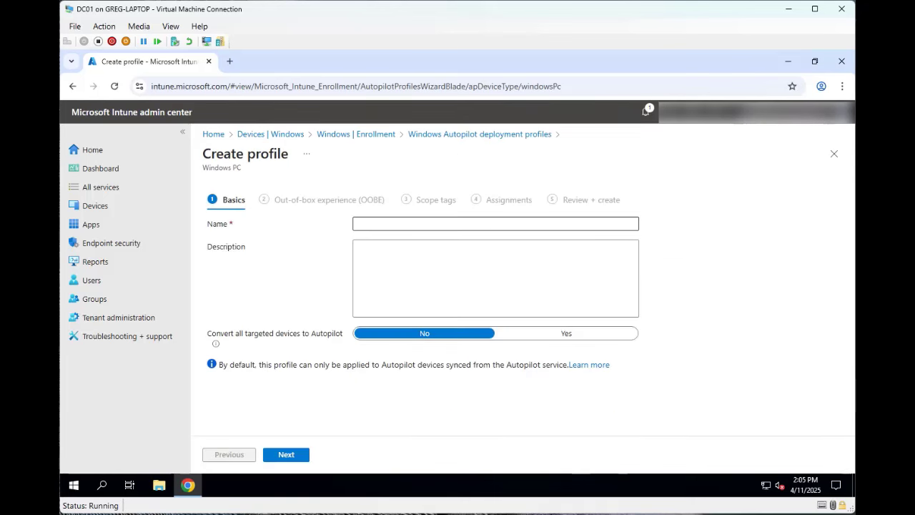
left_click(456, 223)
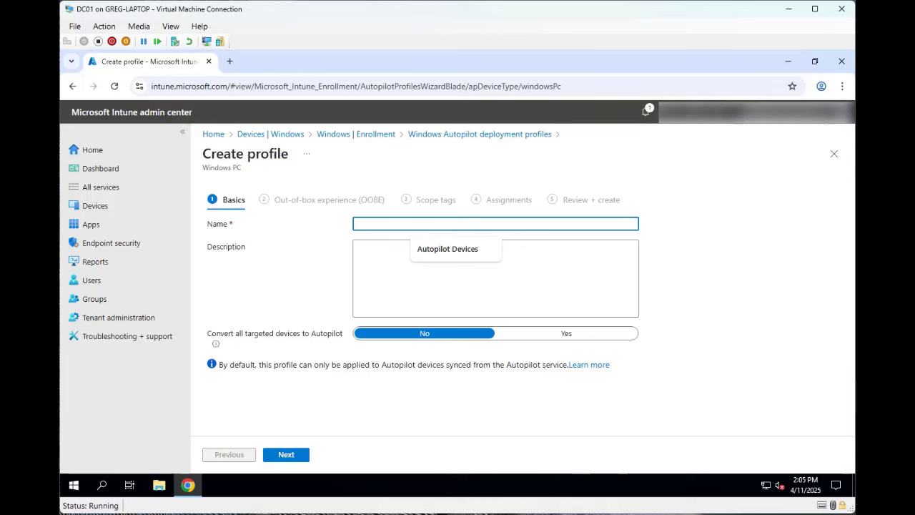
type("Test")
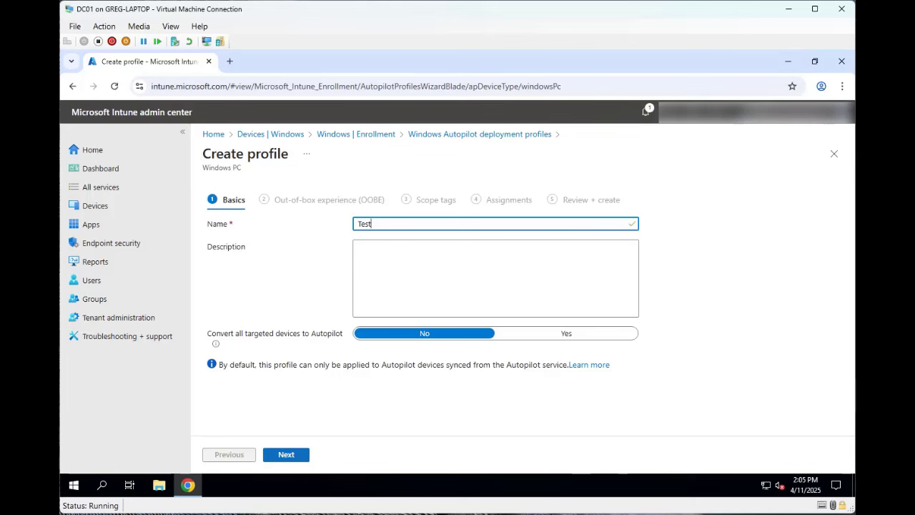
left_click(285, 455)
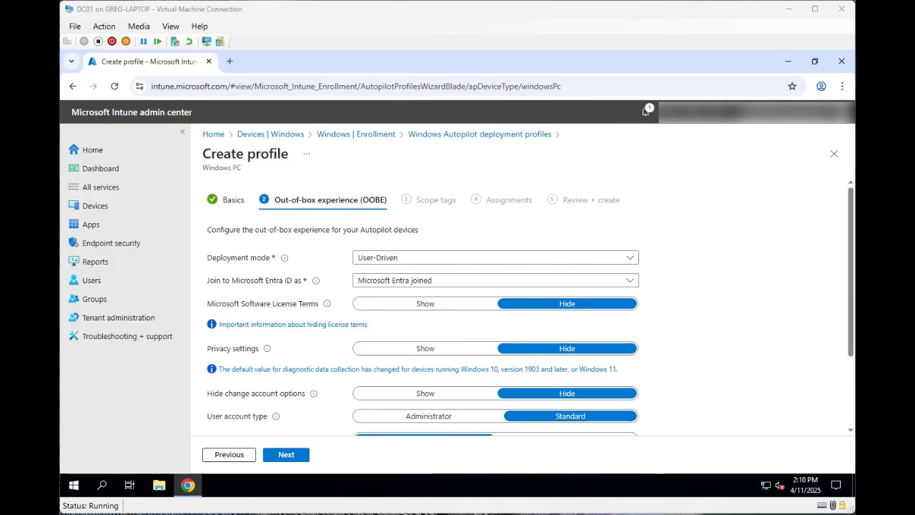
- Set the Test profile's Entra ID join type to Microsoft Entra hybrid joined
left_click(630, 280)
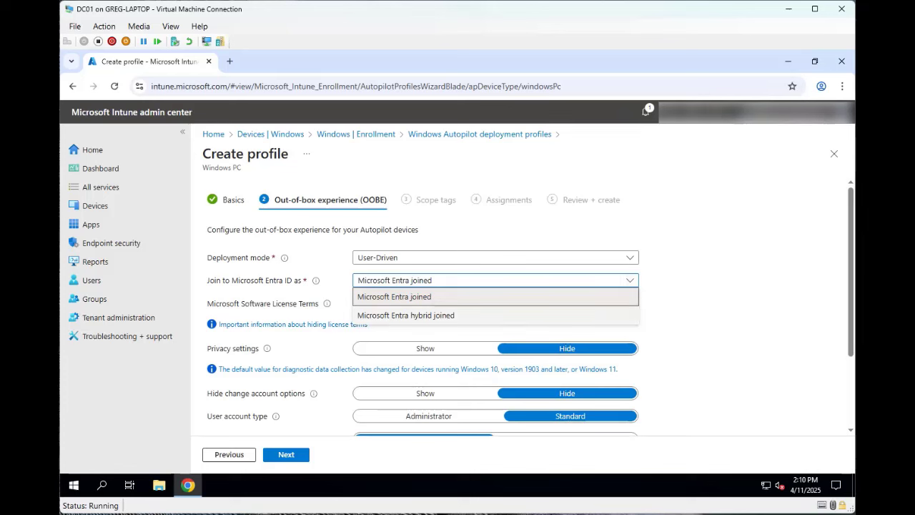
left_click(405, 315)
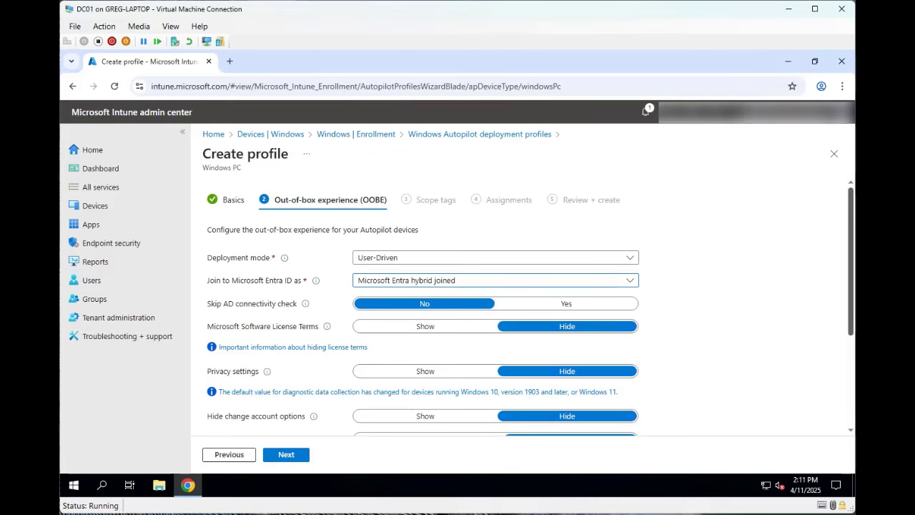
- Keep the remaining OOBE defaults, including Standard user accounts, and advance to Scope tags
scroll(529, 307, "down", 3)
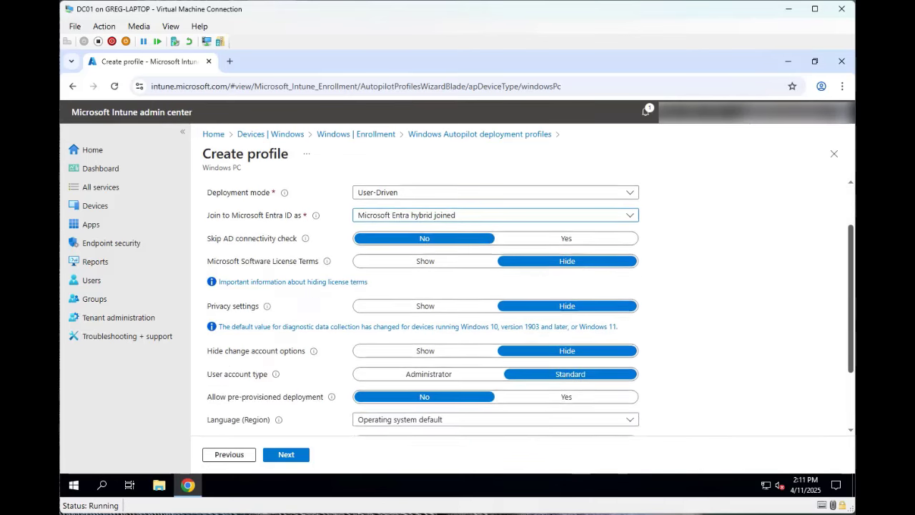
scroll(529, 308, "down", 3)
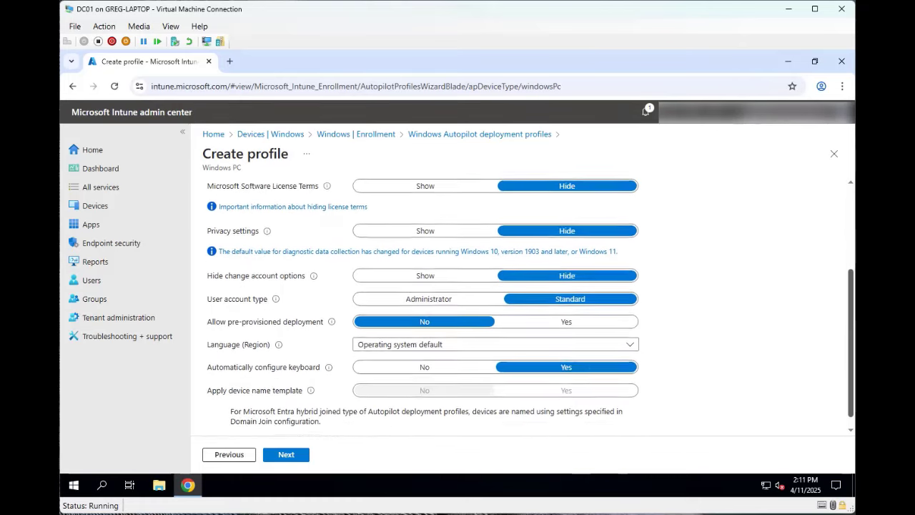
scroll(529, 307, "down", 1)
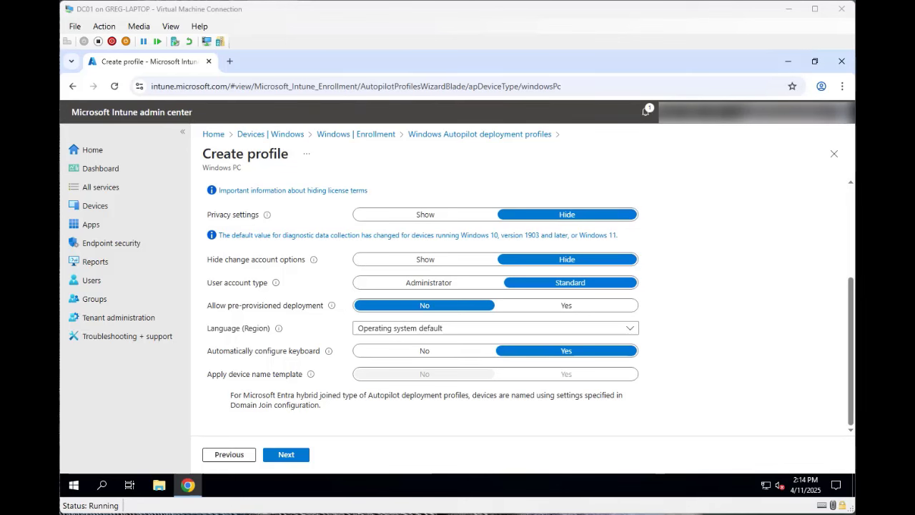
left_click(286, 454)
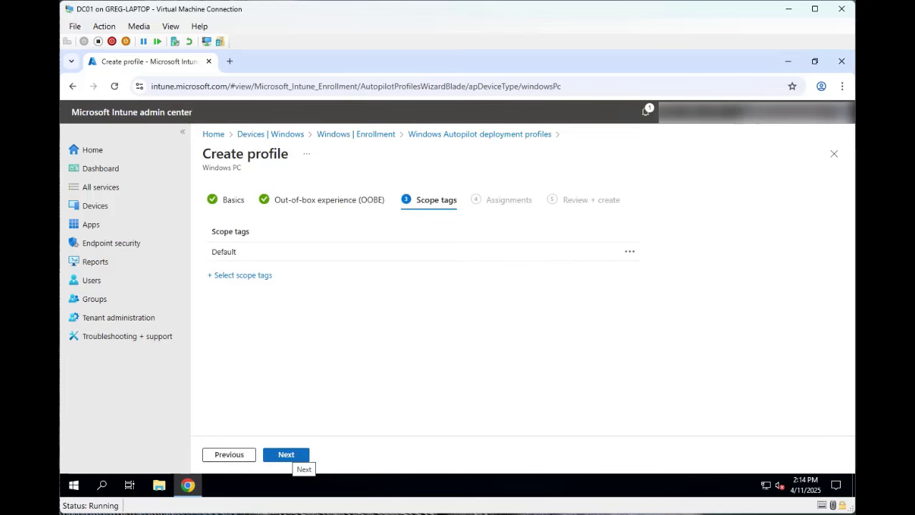
- Keep the Default scope tag and include the Autopilot Devices group, found by searching 'auto'
left_click(290, 456)
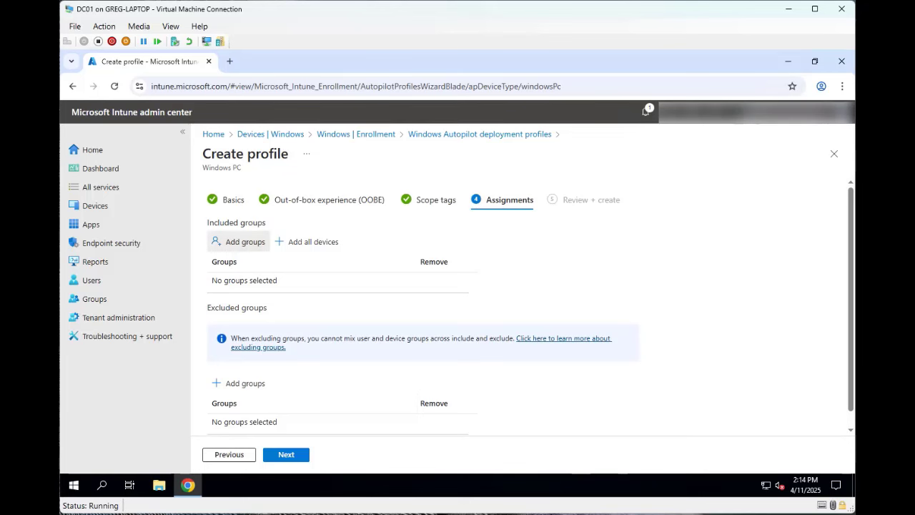
left_click(238, 241)
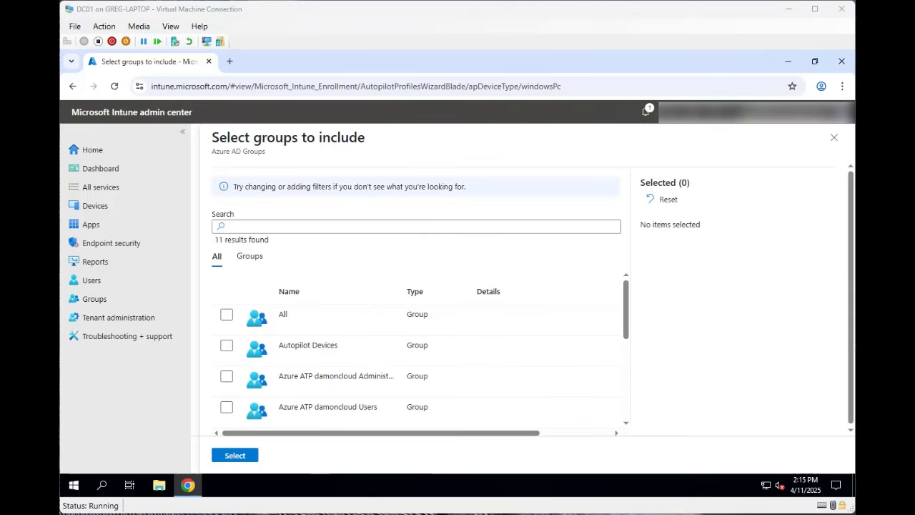
left_click(416, 227)
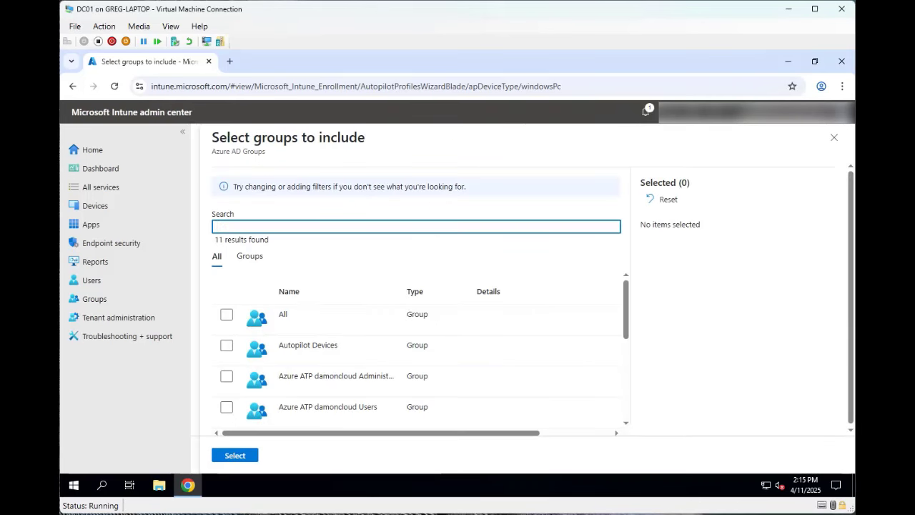
type("aut")
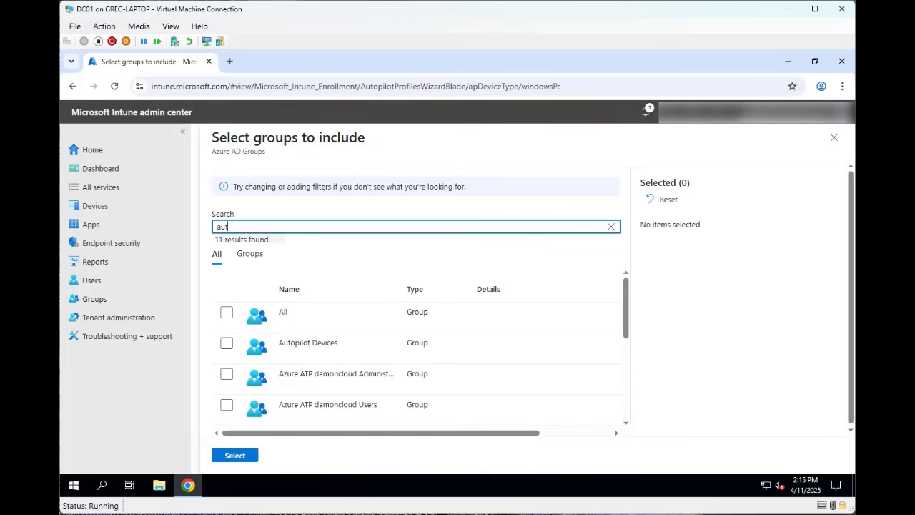
type("o")
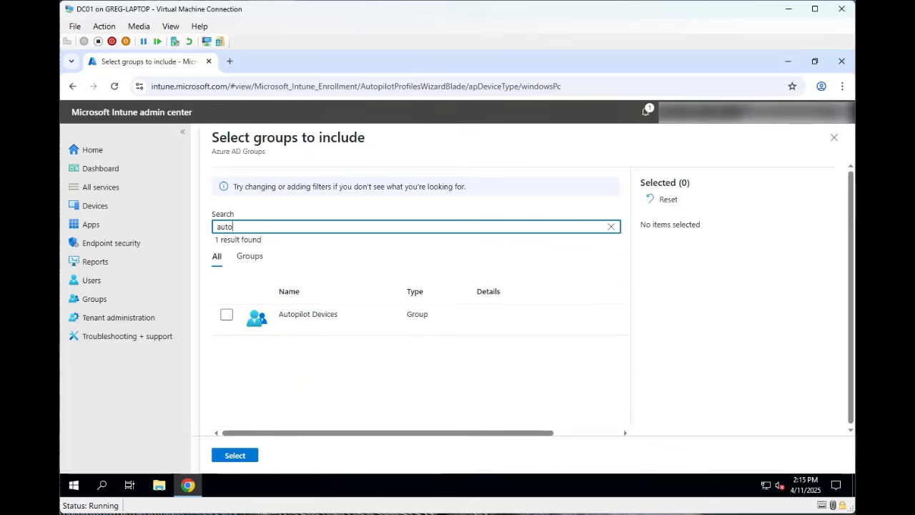
left_click(226, 314)
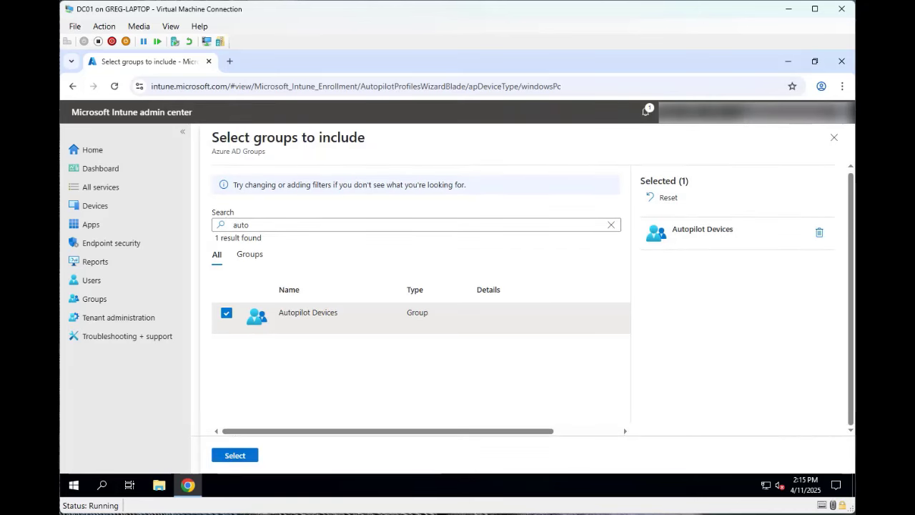
left_click(235, 455)
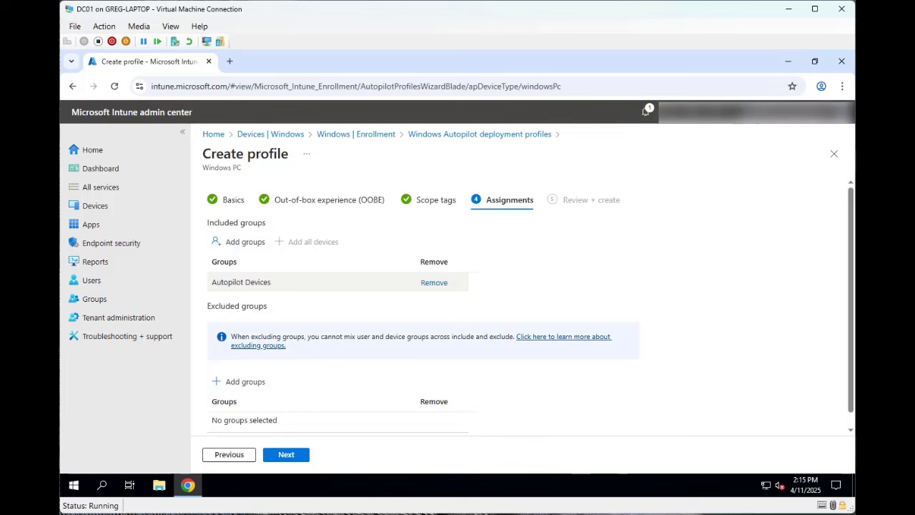
- Review the Test profile summary, create the profile, and return to the Devices overview
left_click(286, 455)
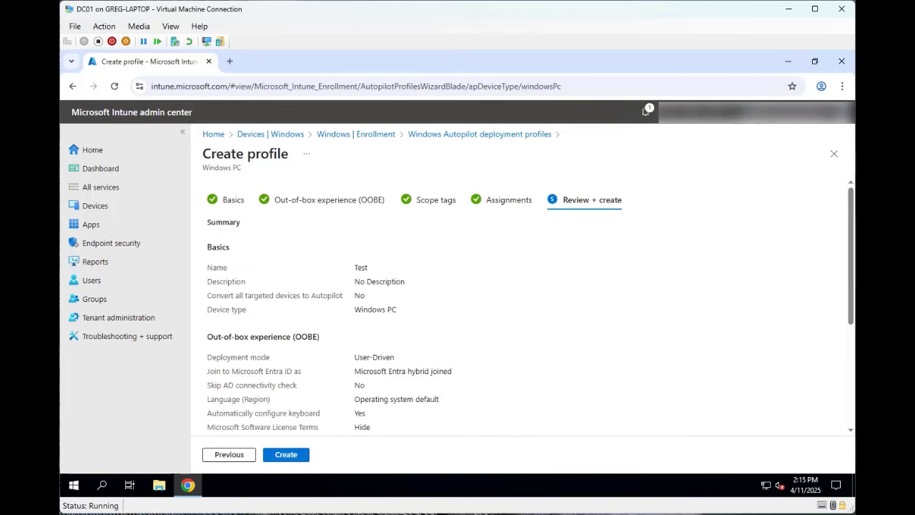
scroll(522, 300, "down", 5)
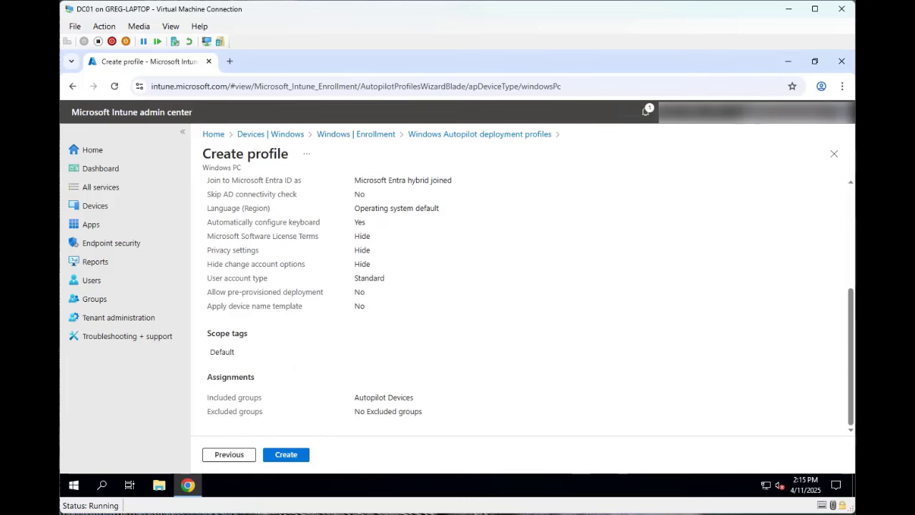
scroll(521, 300, "up", 5)
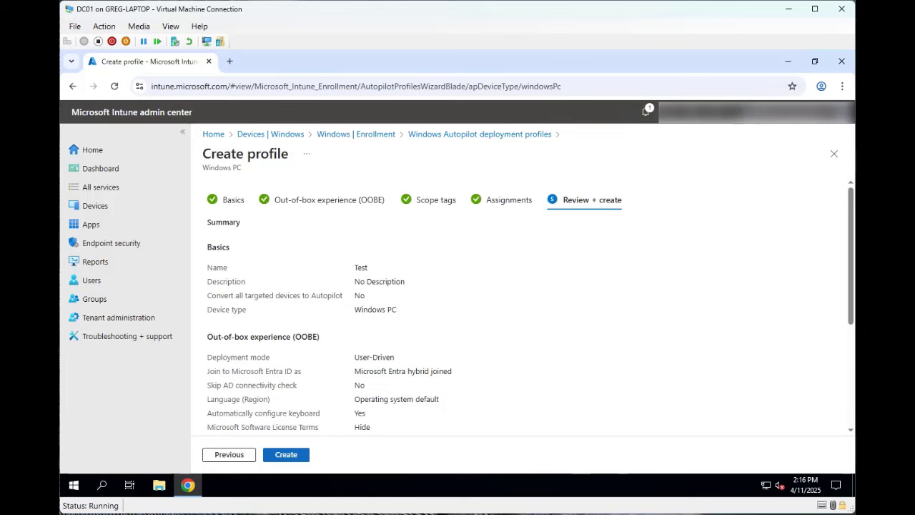
left_click(287, 455)
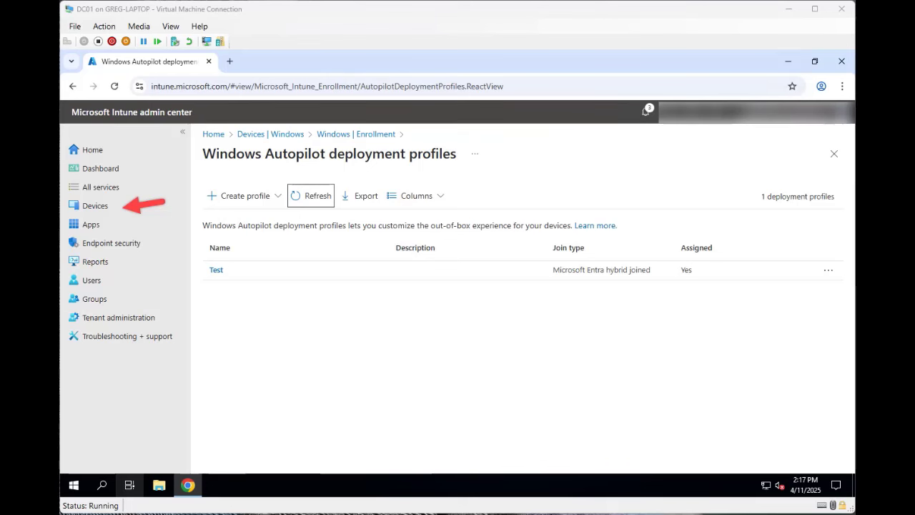
left_click(95, 206)
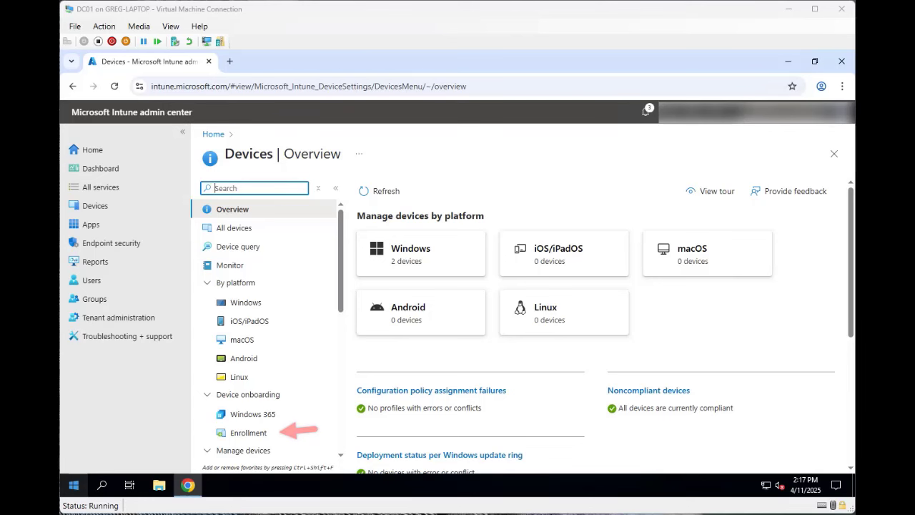
- Go to Devices > Enrollment and open the Windows Autopilot devices list
left_click(248, 432)
mouse_move(187, 485)
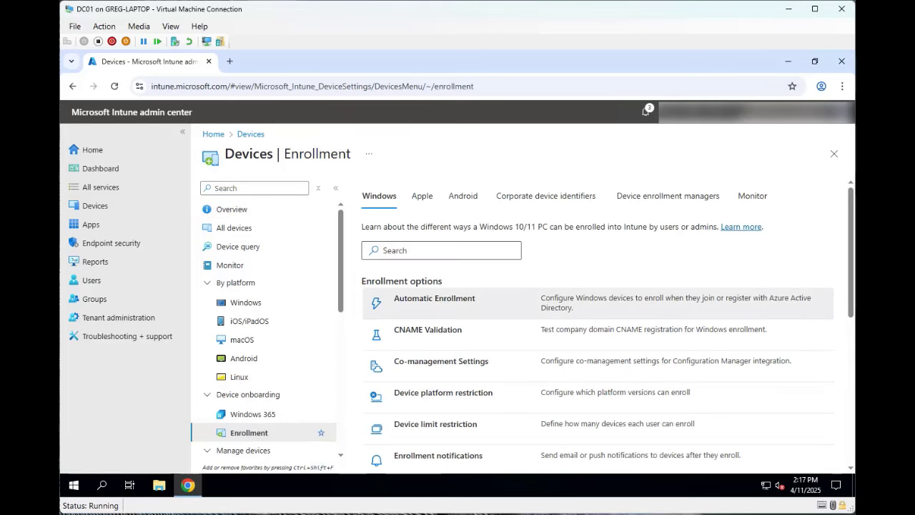
scroll(597, 326, "down", 3)
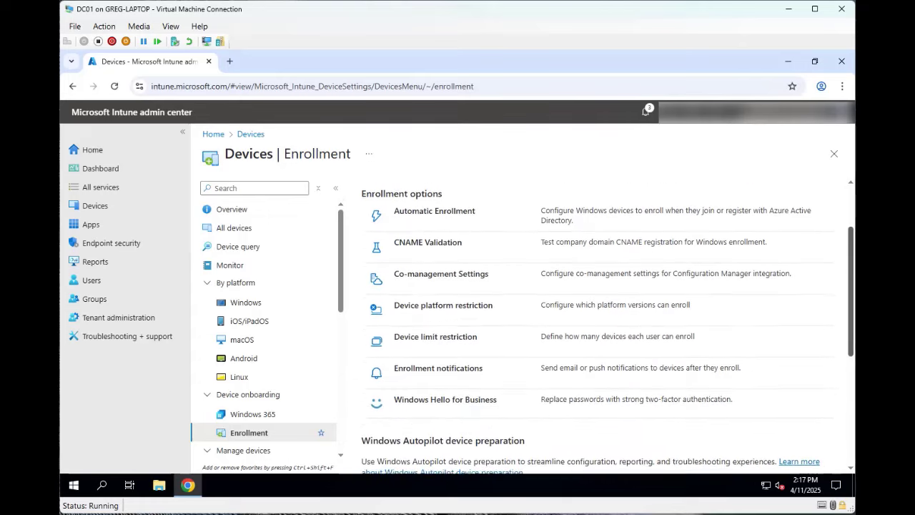
scroll(598, 327, "down", 2)
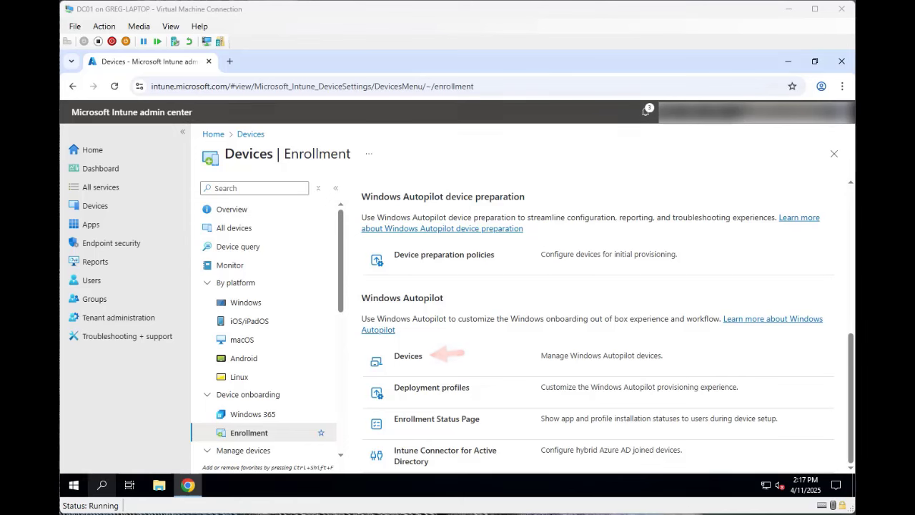
left_click(407, 356)
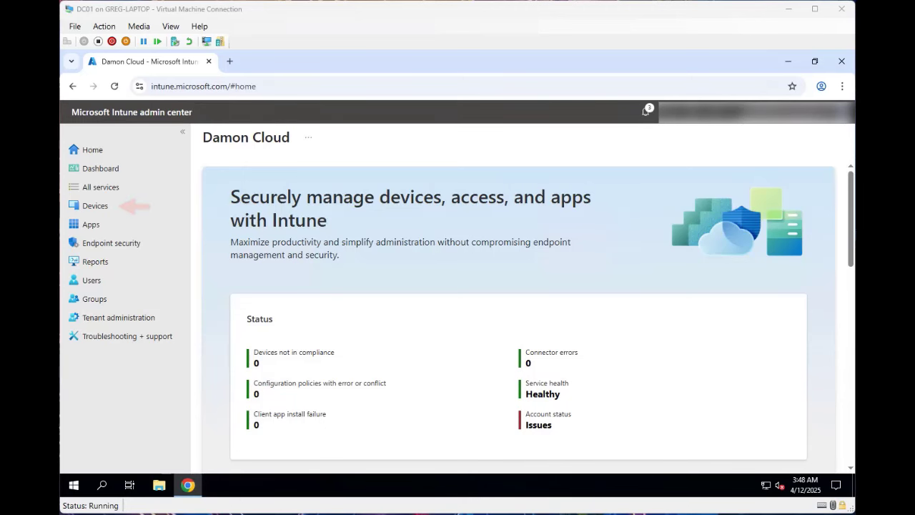
- Open Devices > Configuration to list the existing configuration policies
left_click(95, 205)
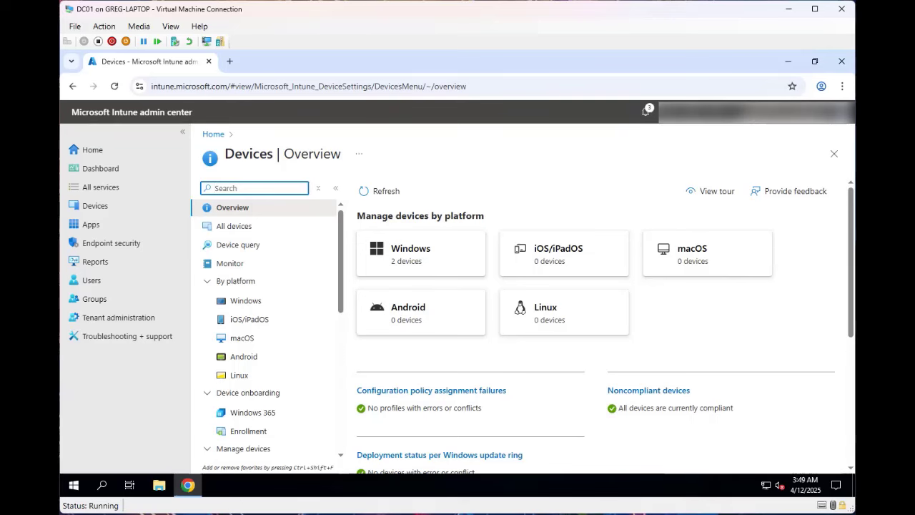
scroll(265, 328, "down", 2)
scroll(265, 329, "down", 3)
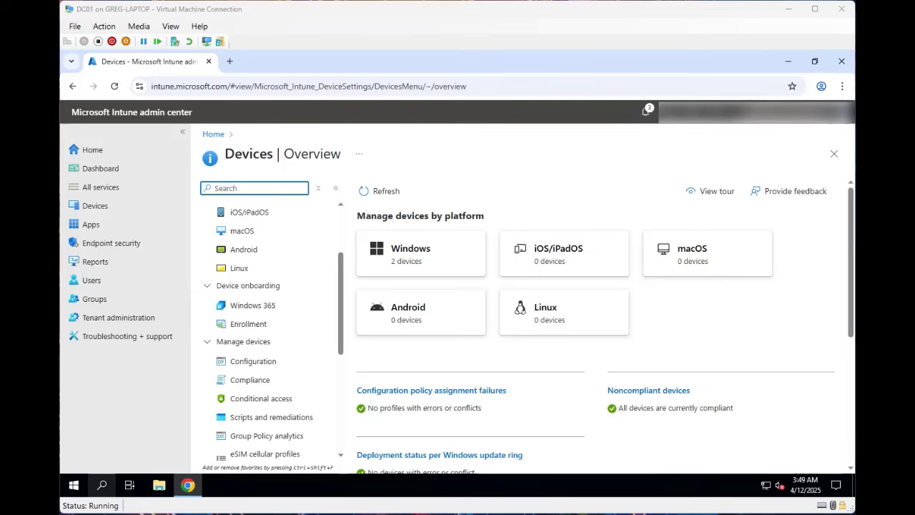
left_click(253, 361)
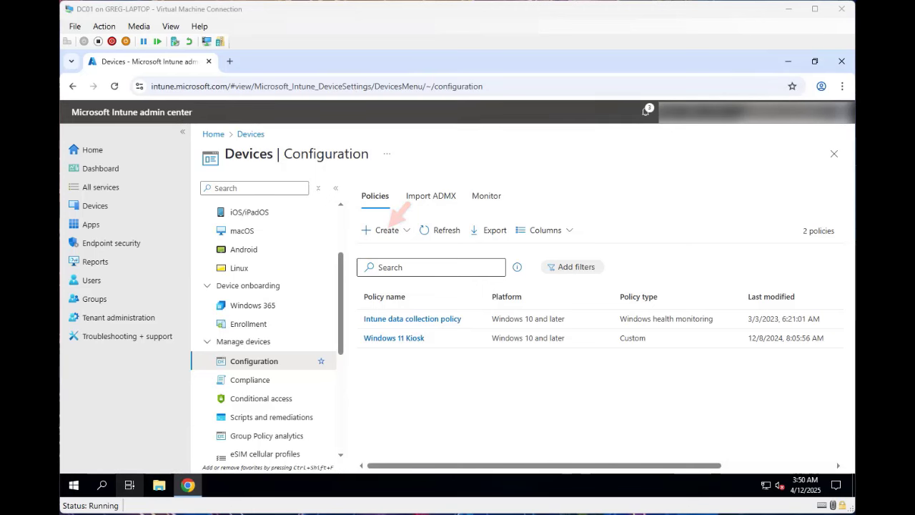
- Start a new policy for Windows 10 and later with the Templates profile type
left_click(386, 230)
left_click(378, 251)
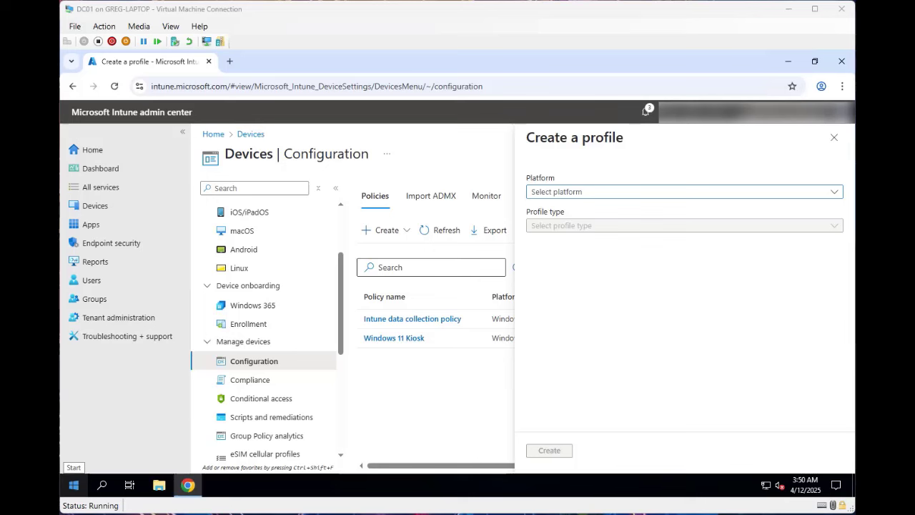
left_click(834, 192)
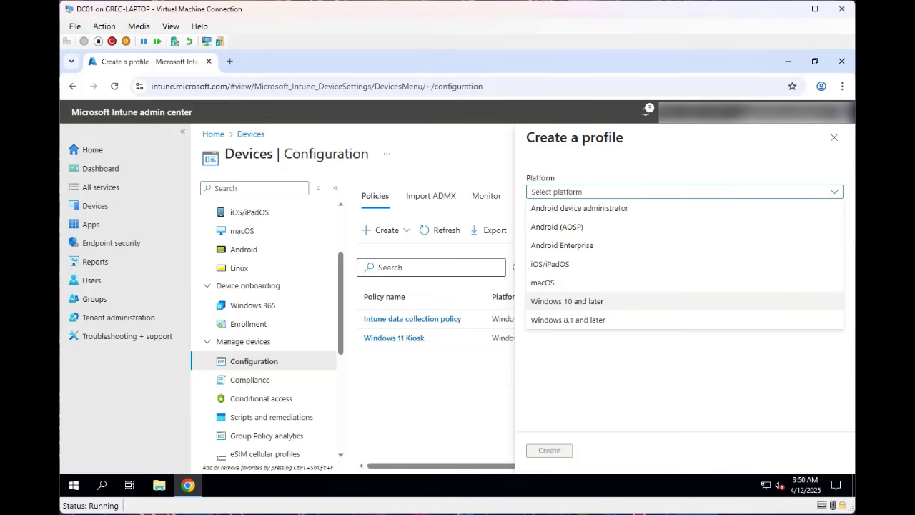
left_click(567, 300)
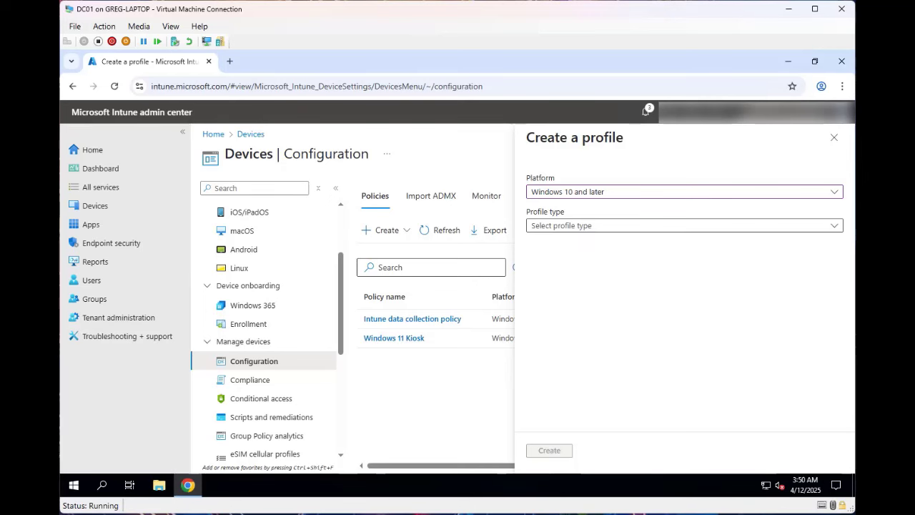
left_click(684, 226)
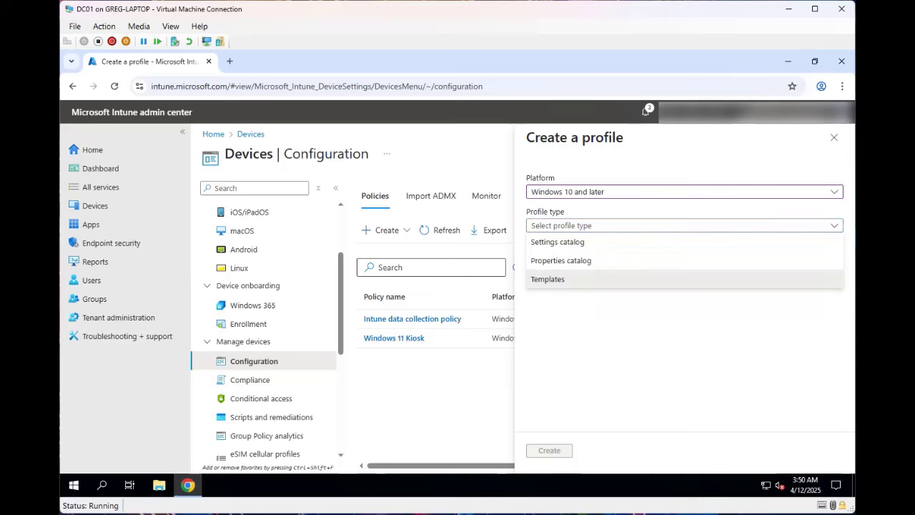
left_click(547, 278)
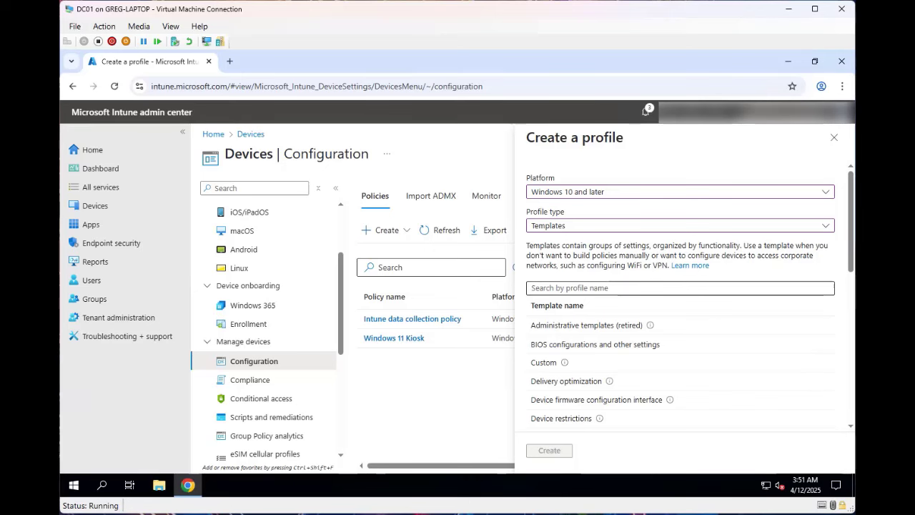
- Search 'domai', choose the Domain join template, and create the profile
left_click(680, 288)
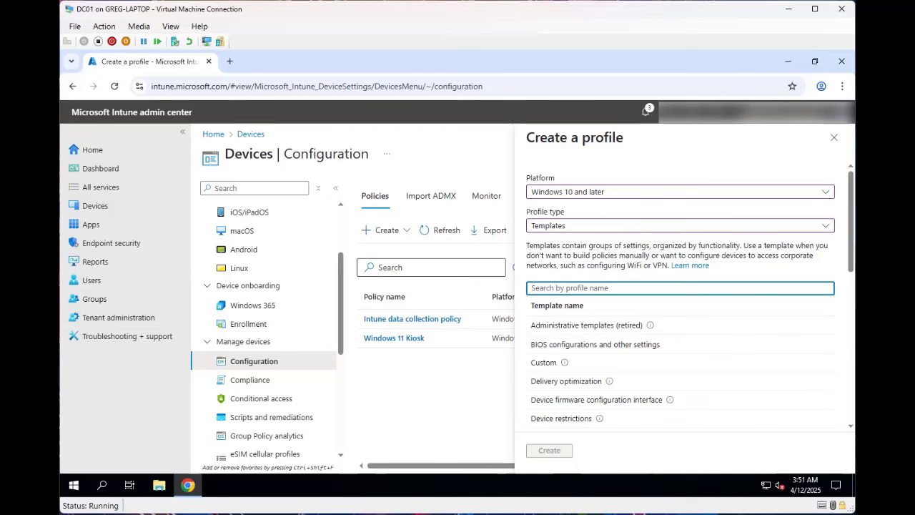
type("domai")
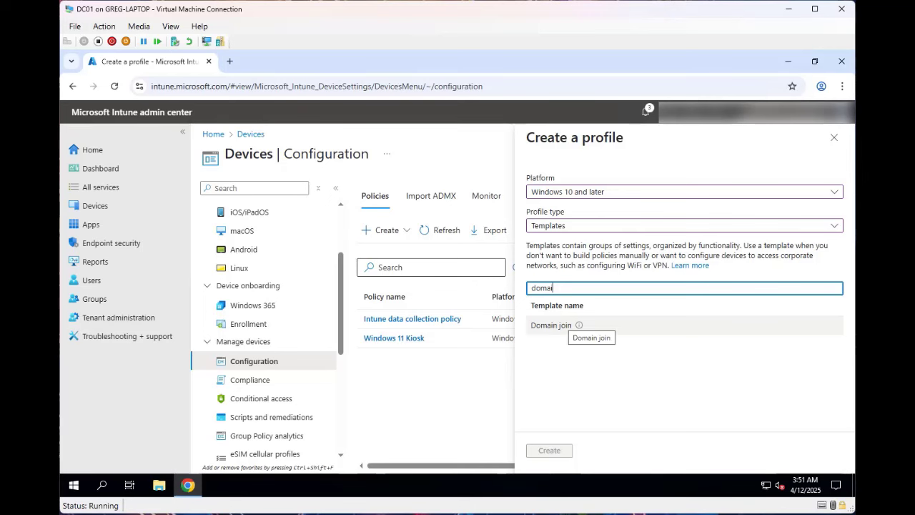
left_click(564, 325)
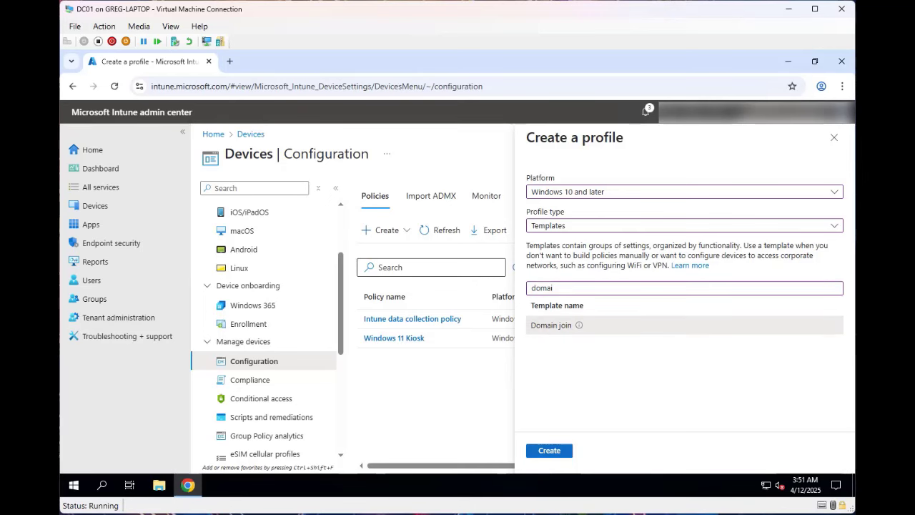
left_click(549, 449)
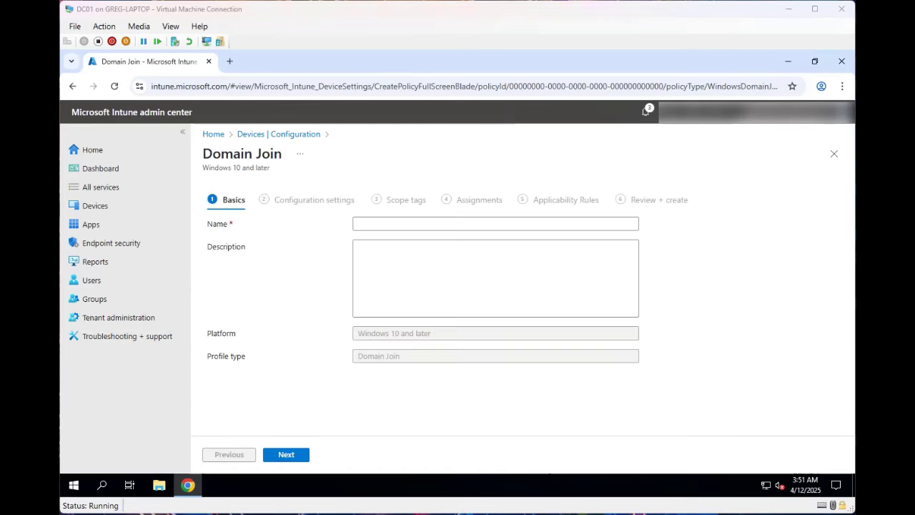
- Name the profile 'Domain Join' and continue to Configuration settings
left_click(495, 224)
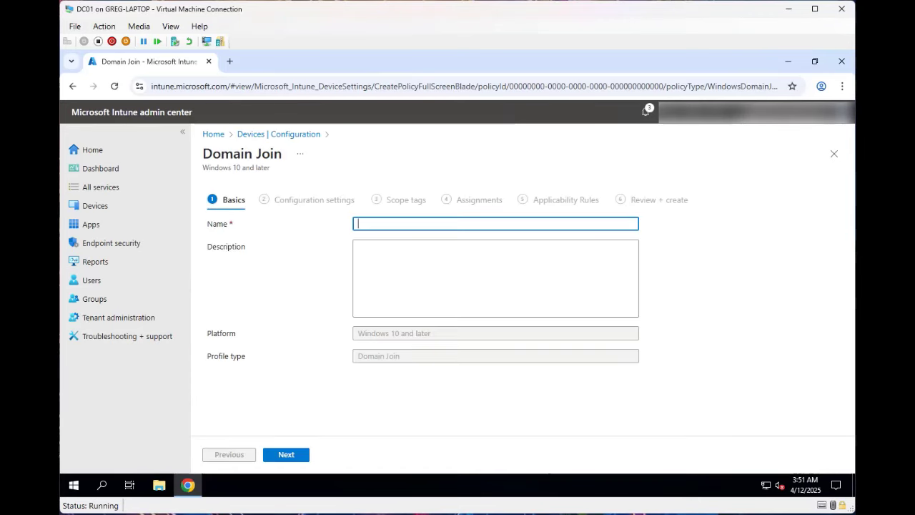
type("Domain")
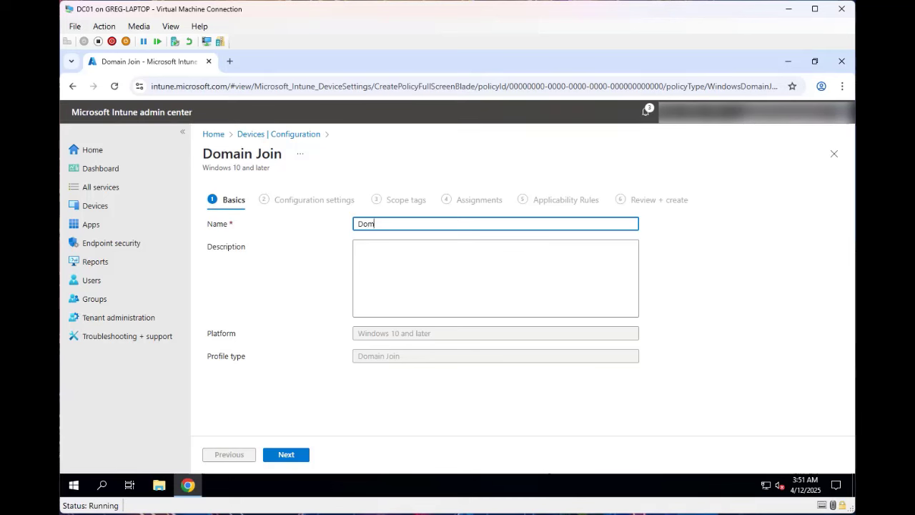
type(" Join")
left_click(286, 454)
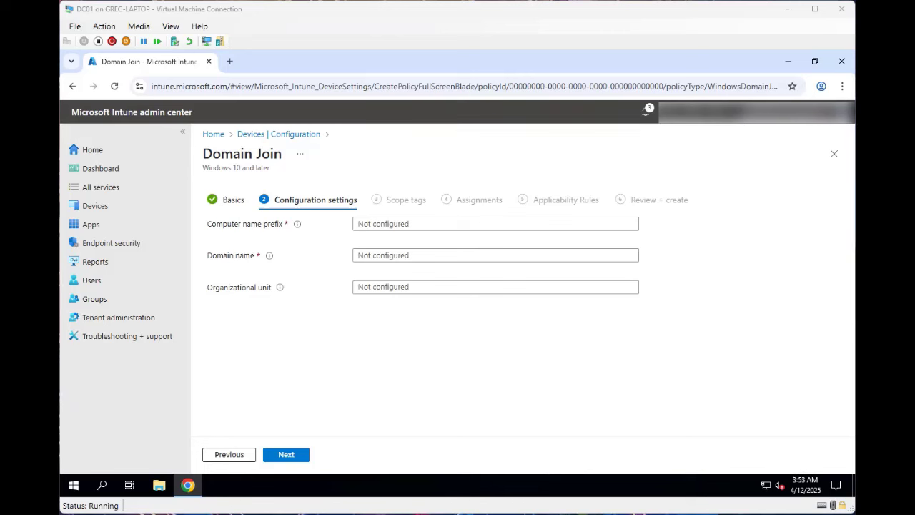
- Enter computer name prefix Autopilot- and domain name damoncloud.com
left_click(464, 224)
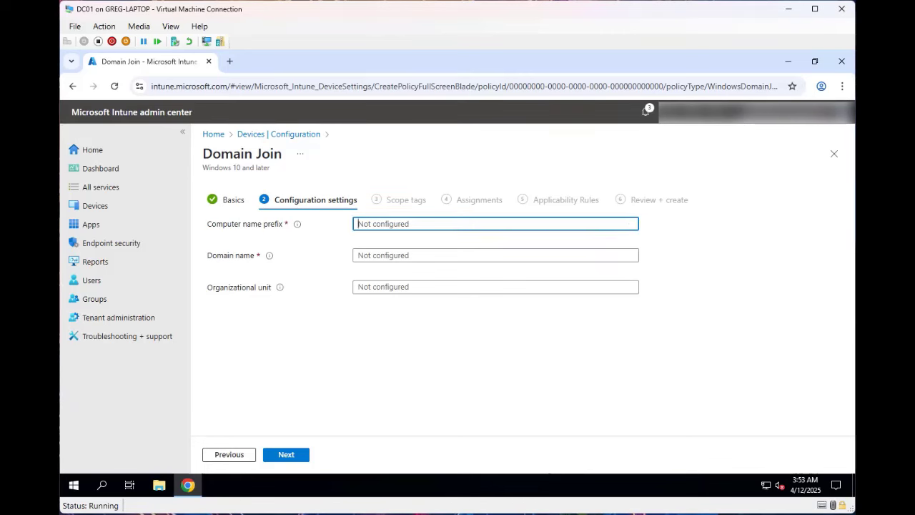
type("Autop")
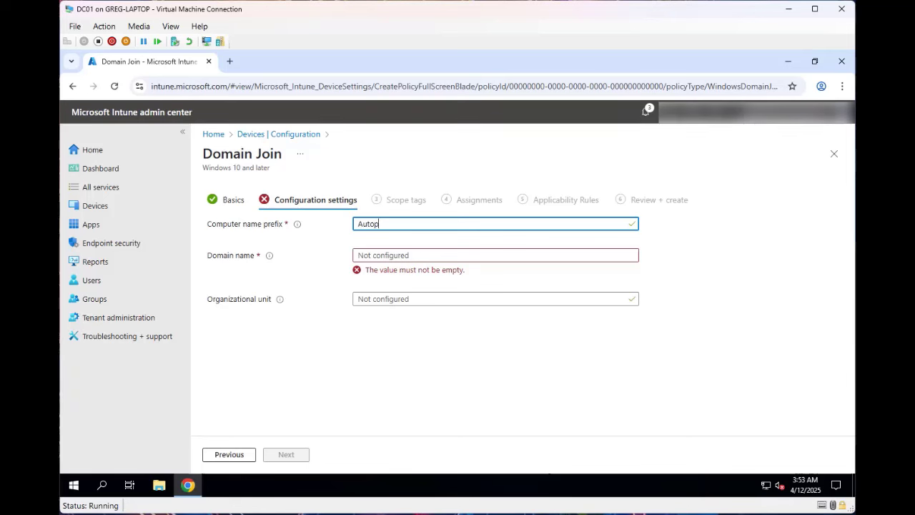
type("ilot-")
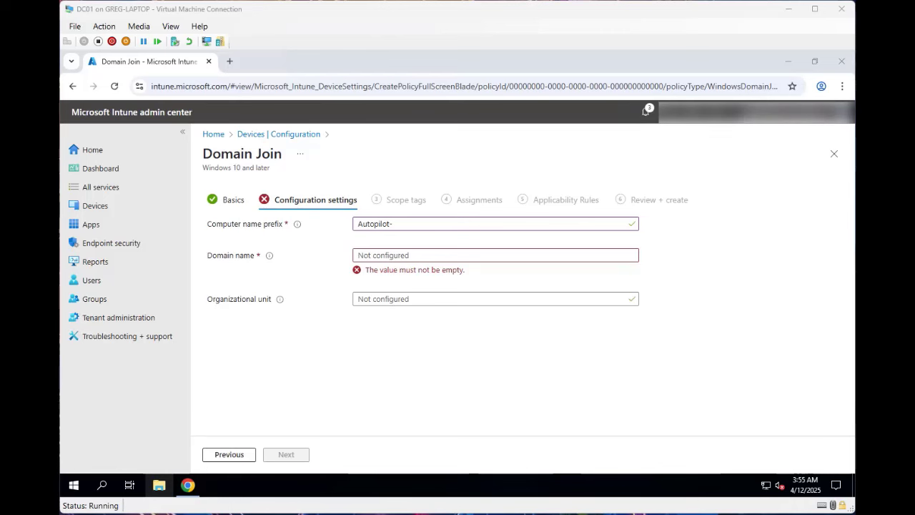
left_click(495, 256)
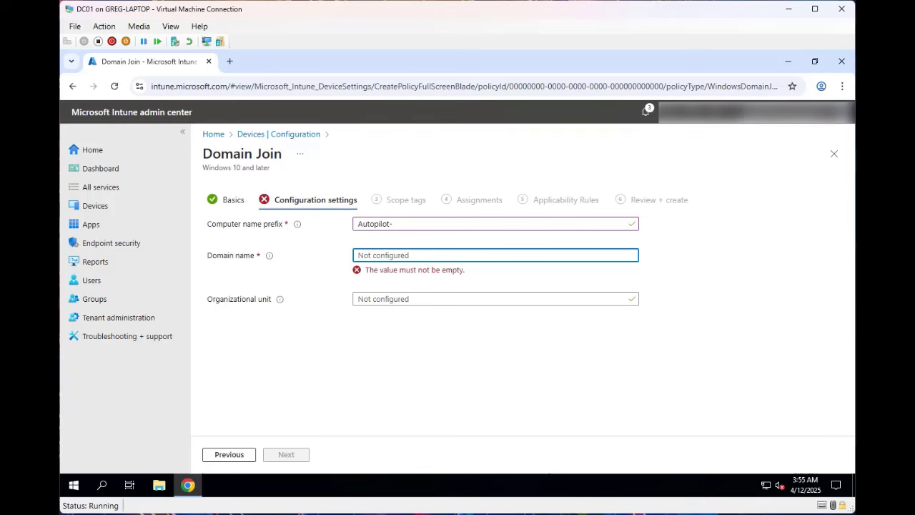
type("damoncl")
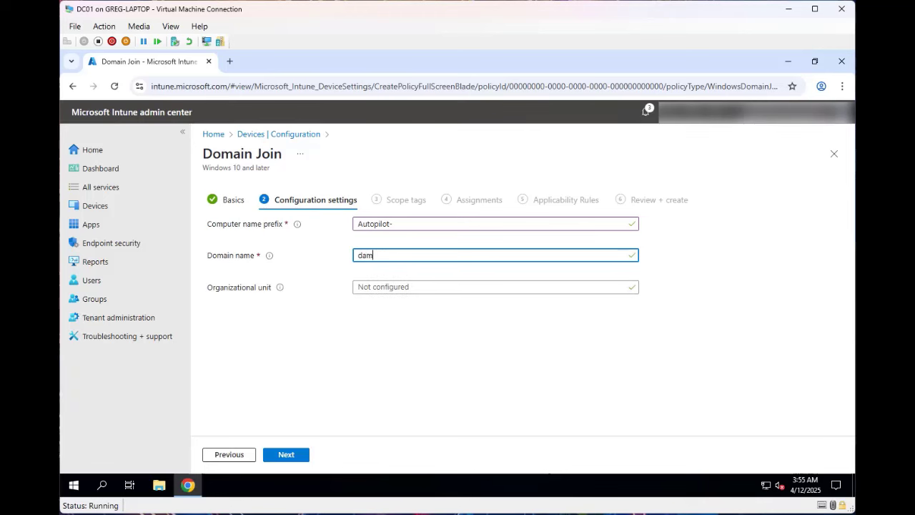
type("oud.com")
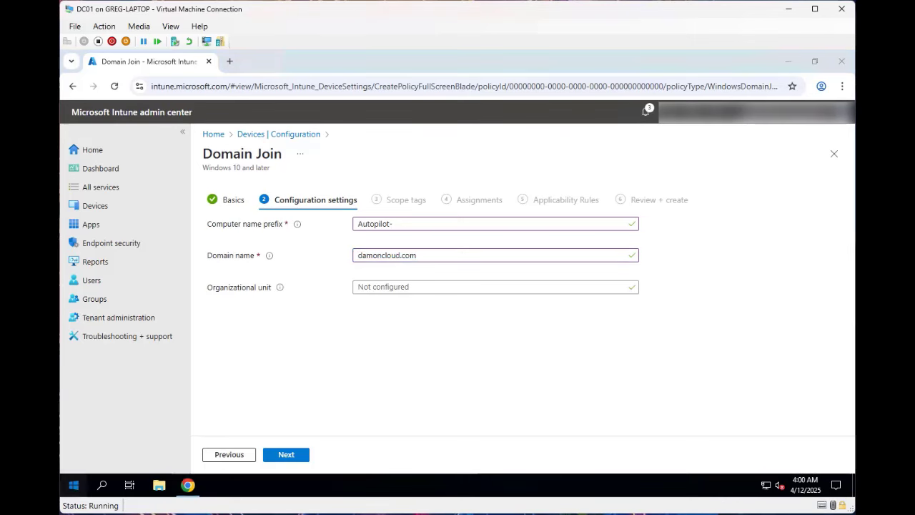
left_click(73, 484)
- Launch Active Directory Users and Computers and select the Synced Computers OU's context menu
left_click(283, 244)
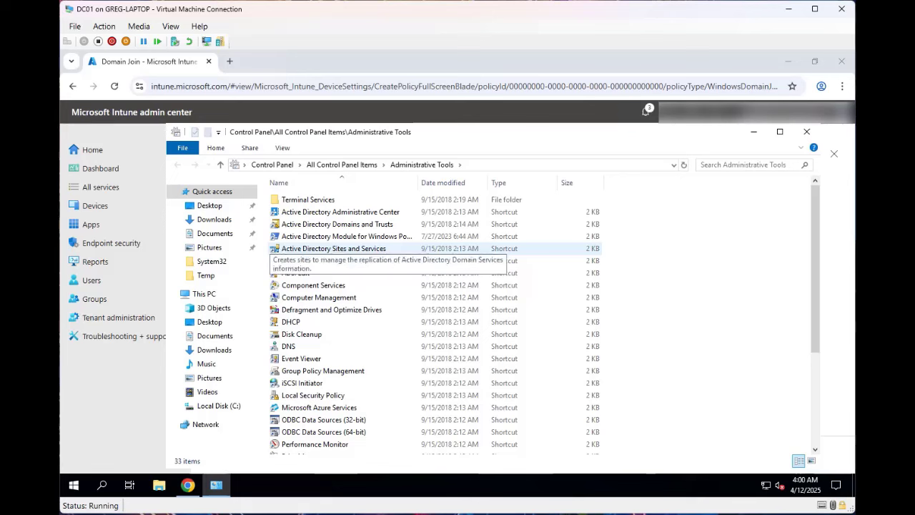
double_click(315, 261)
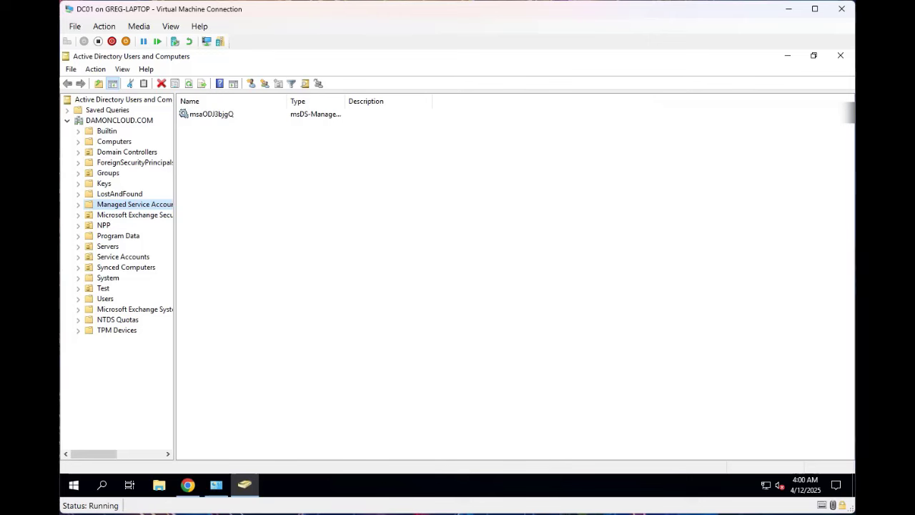
left_click(126, 267)
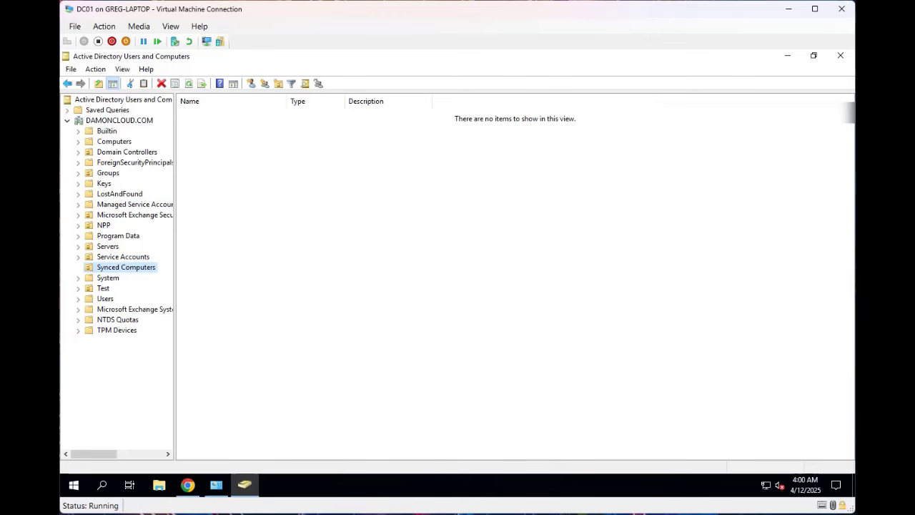
right_click(132, 267)
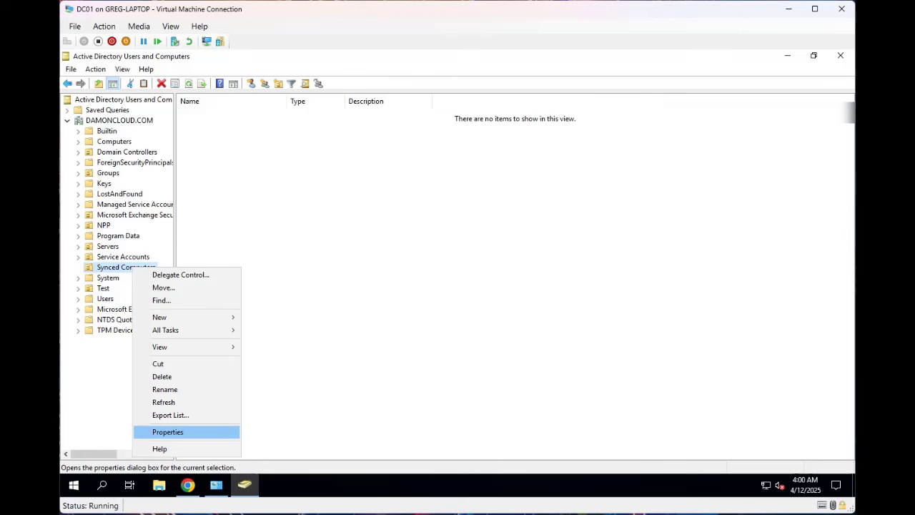
- Copy Synced Computers' distinguishedName from the Attribute Editor, then close the dialogs and minimize ADUC
left_click(168, 432)
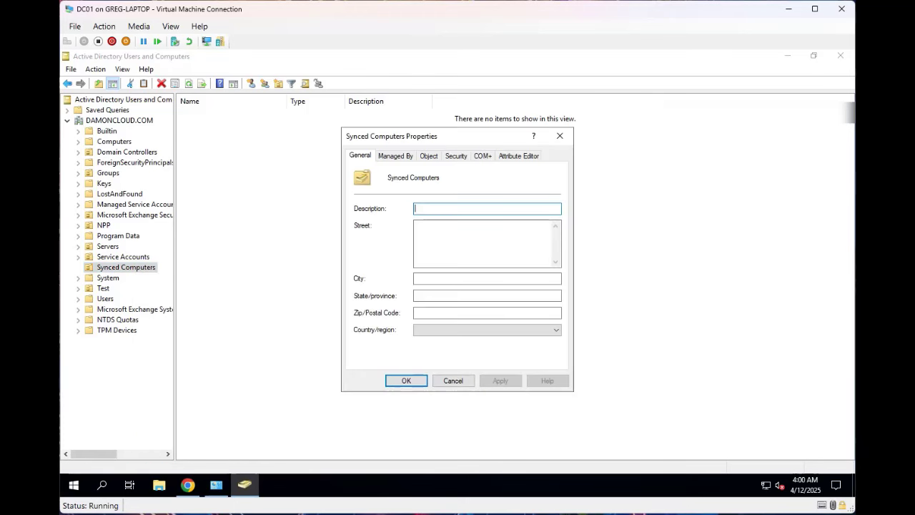
left_click(519, 156)
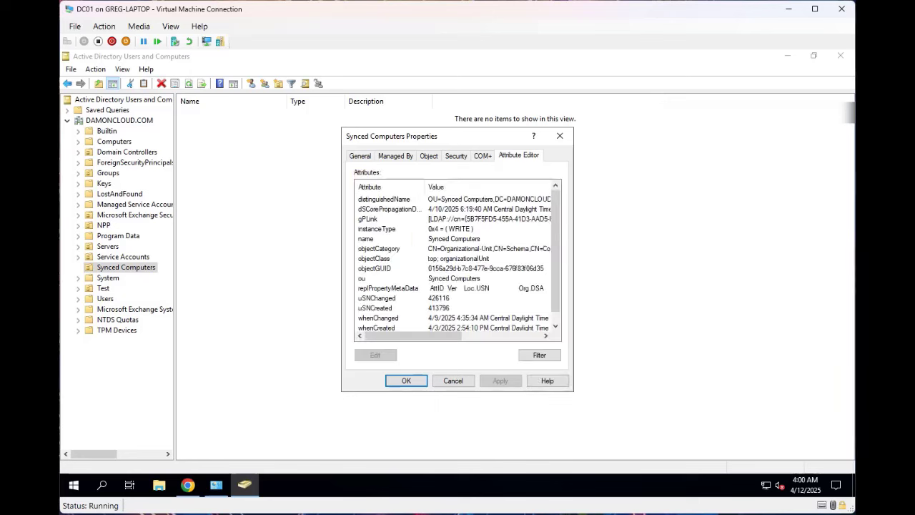
left_click(385, 199)
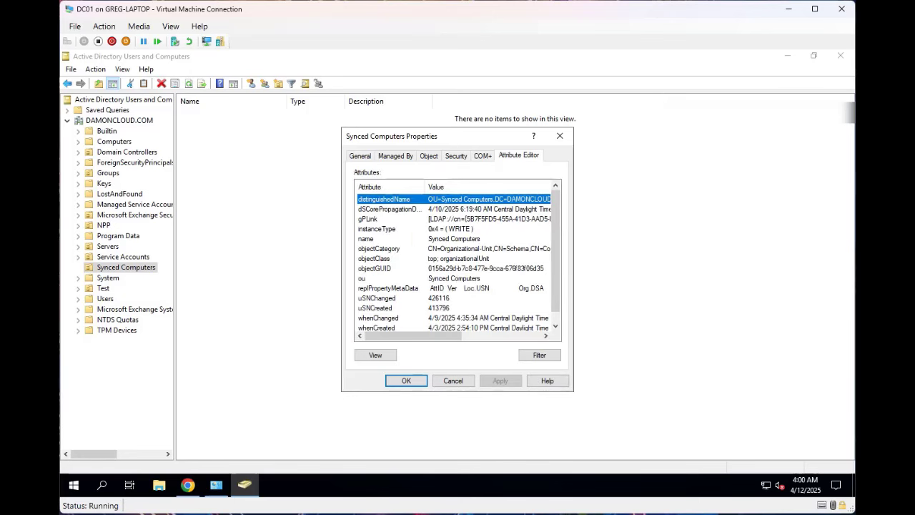
left_click(376, 355)
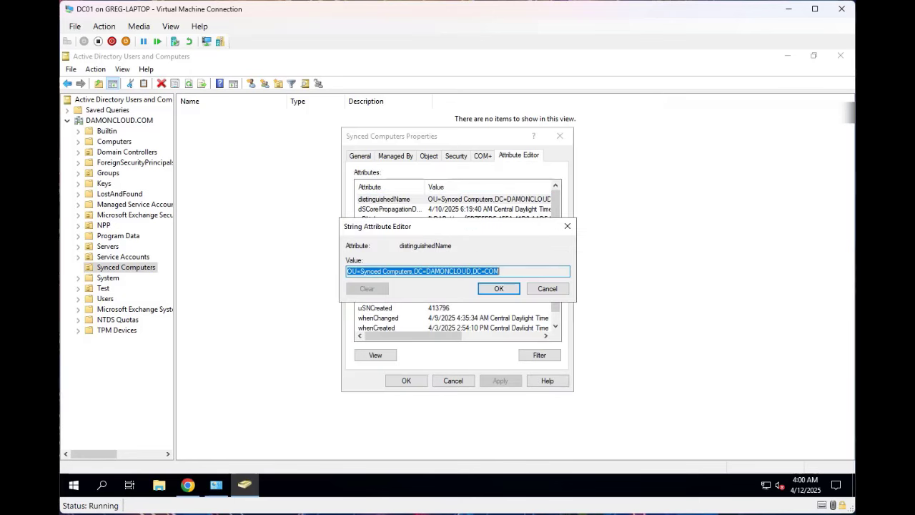
right_click(421, 270)
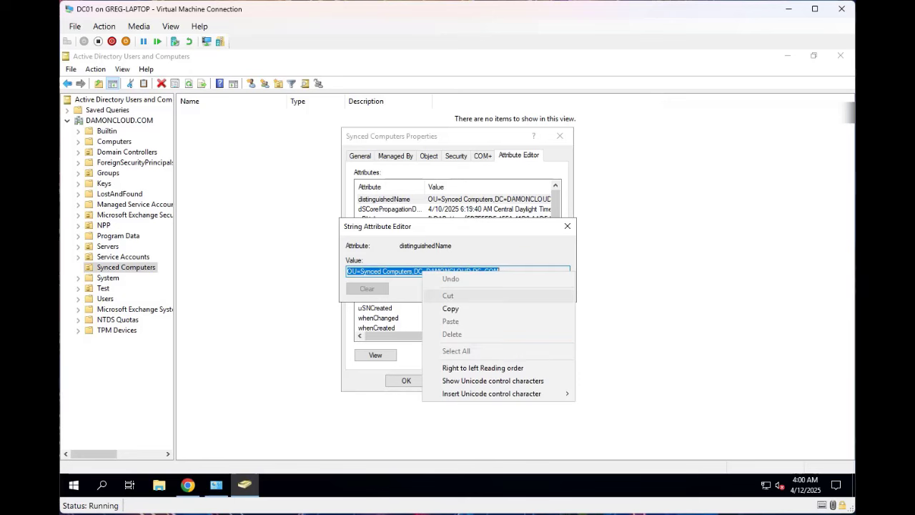
left_click(450, 308)
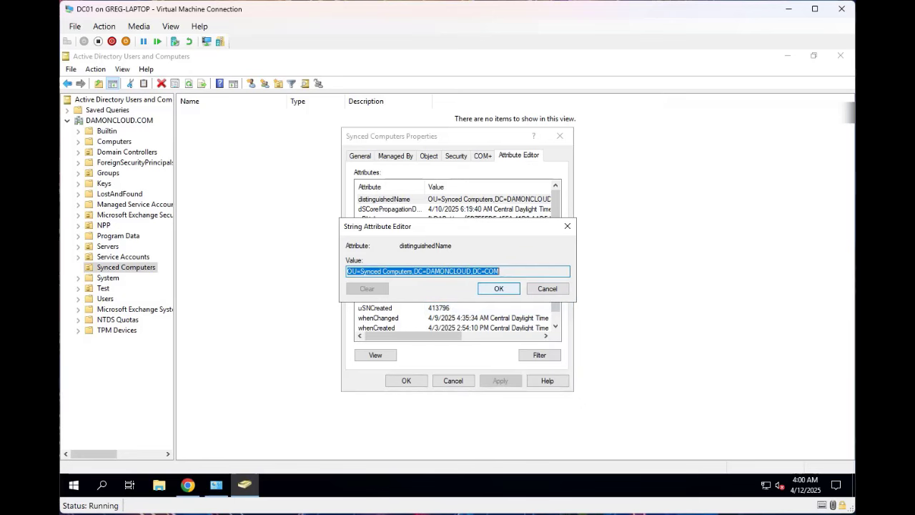
left_click(498, 289)
left_click(406, 381)
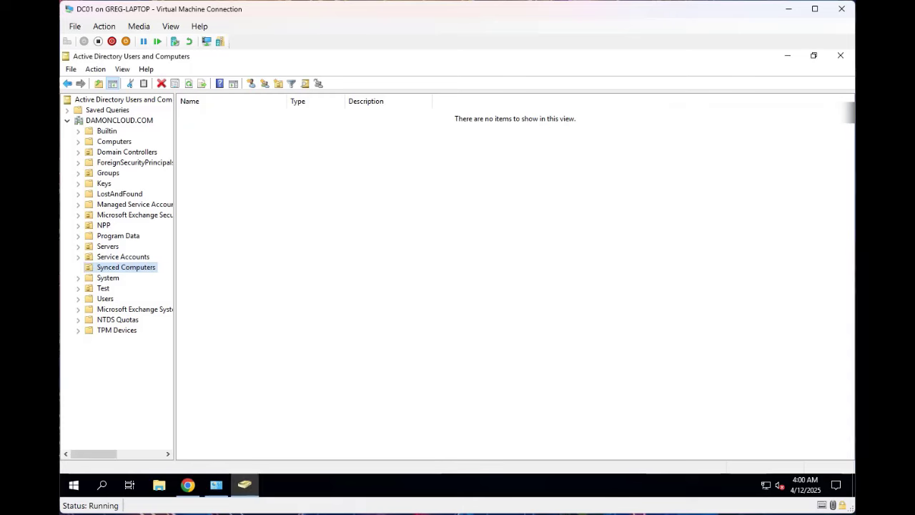
left_click(787, 56)
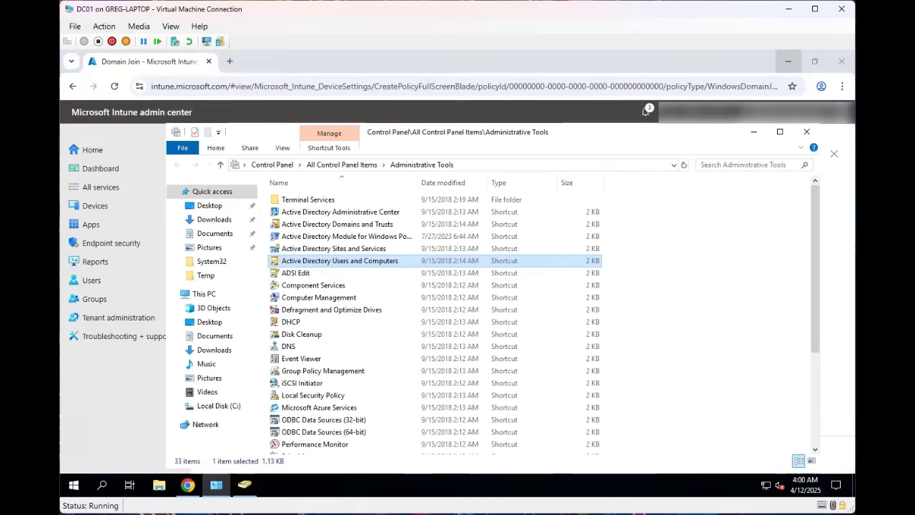
- Paste OU=Synced Computers,DC=DAMONCLOUD,DC=COM as the organizational unit and advance to Assignments
left_click(753, 131)
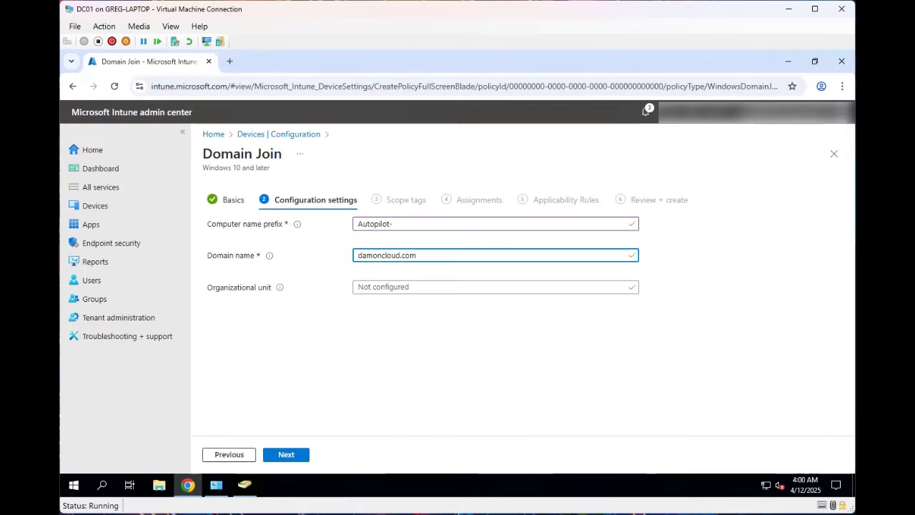
left_click(439, 286)
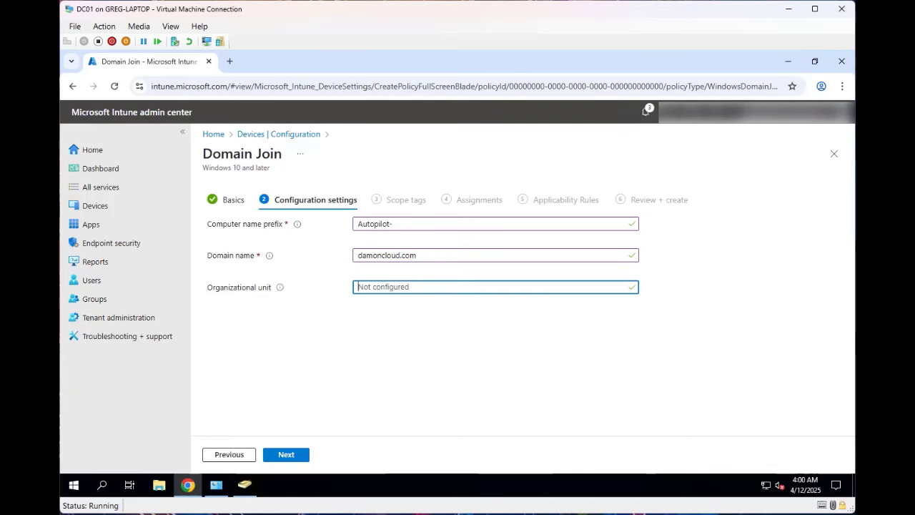
right_click(438, 287)
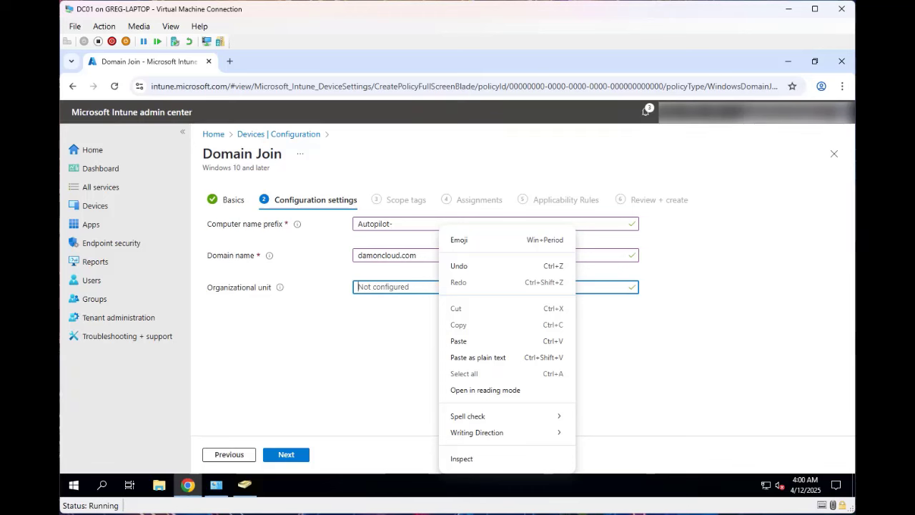
left_click(458, 341)
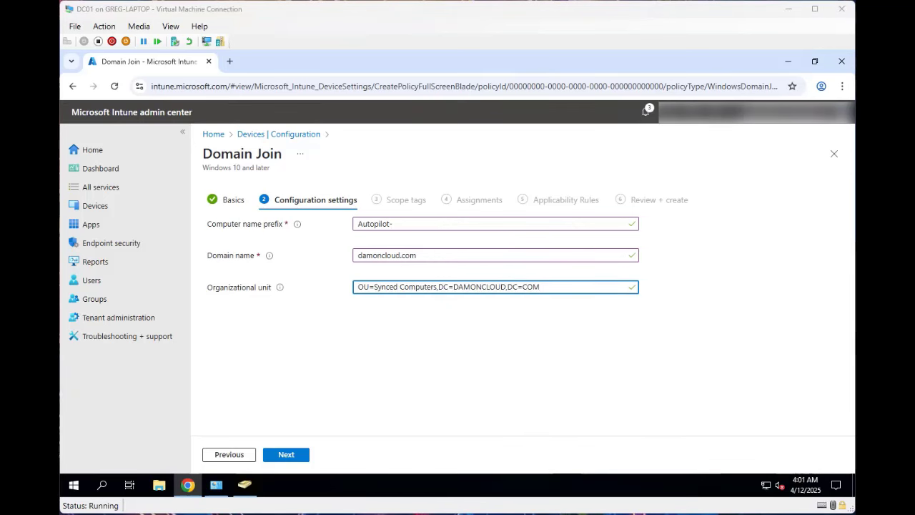
left_click(298, 456)
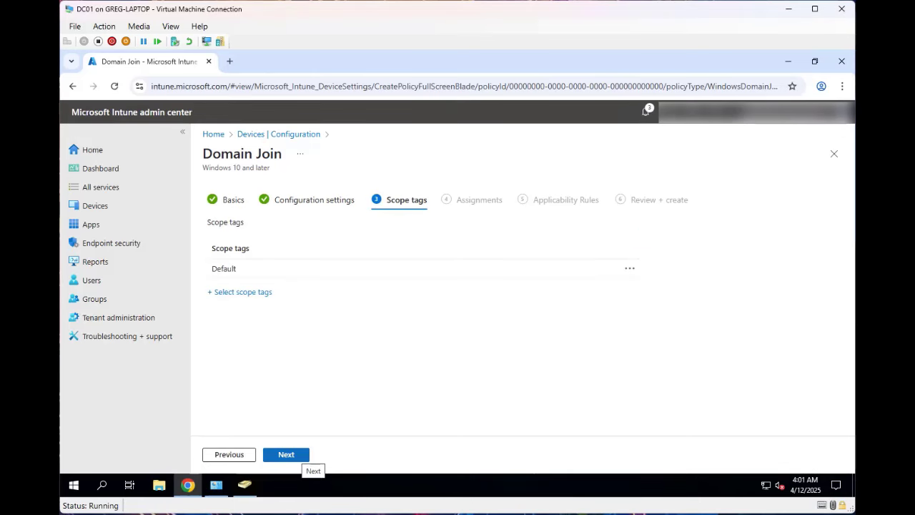
left_click(299, 456)
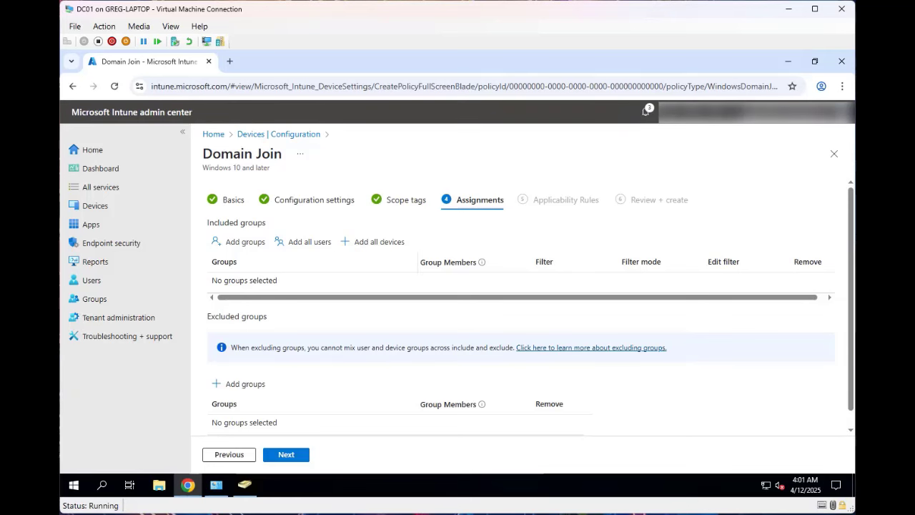
- Include the Autopilot Devices group in the profile's assignments, found by searching 'auto'
left_click(241, 242)
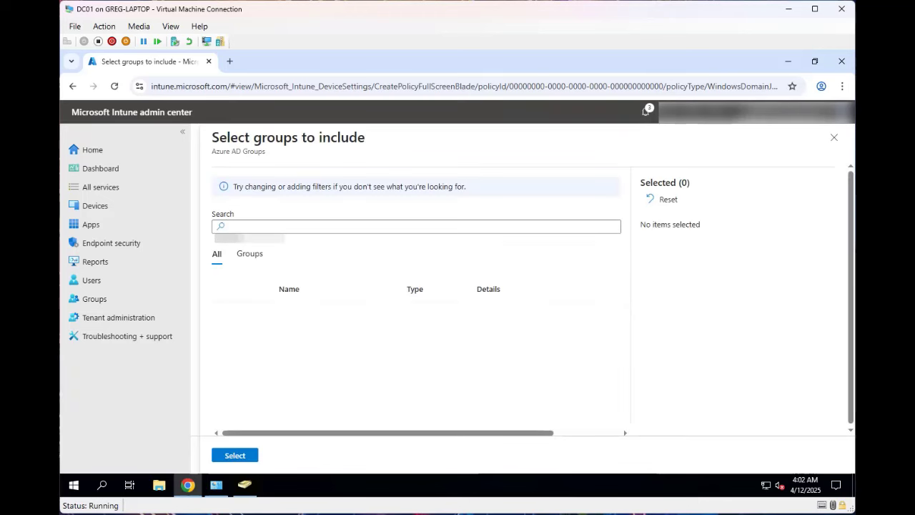
left_click(314, 226)
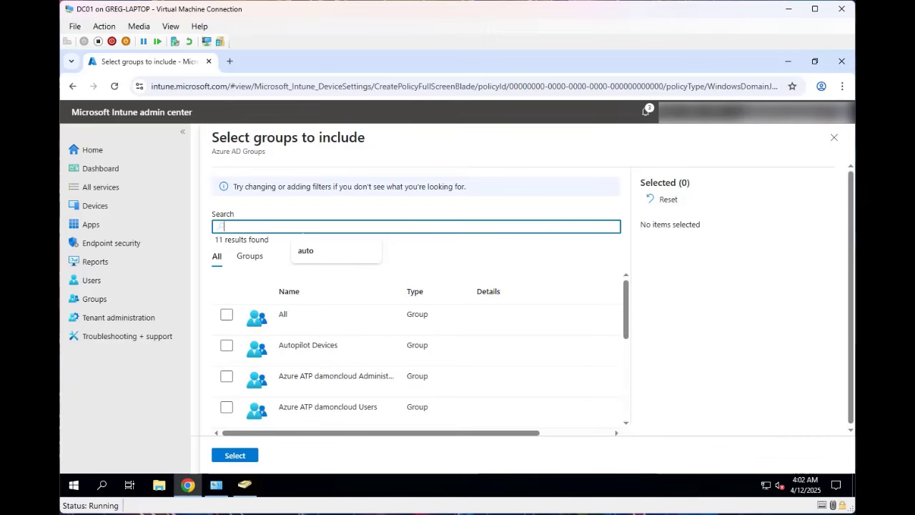
type("auto")
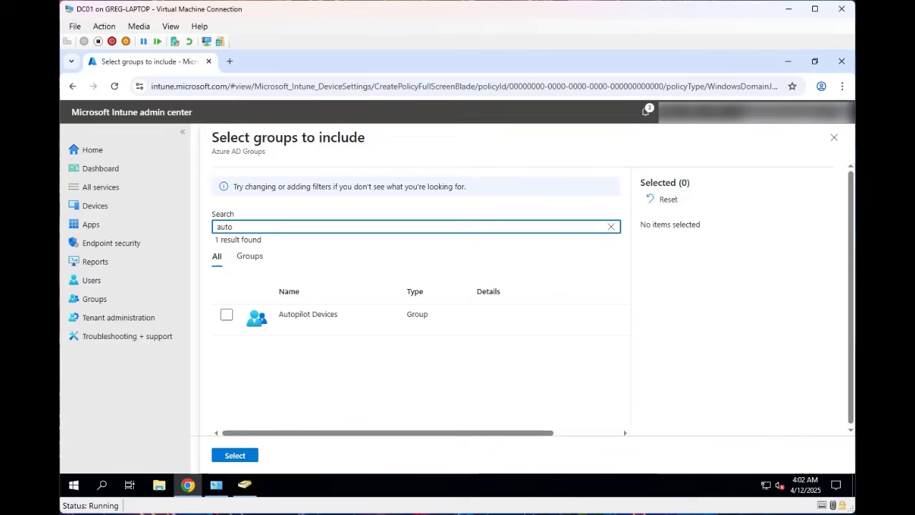
left_click(226, 315)
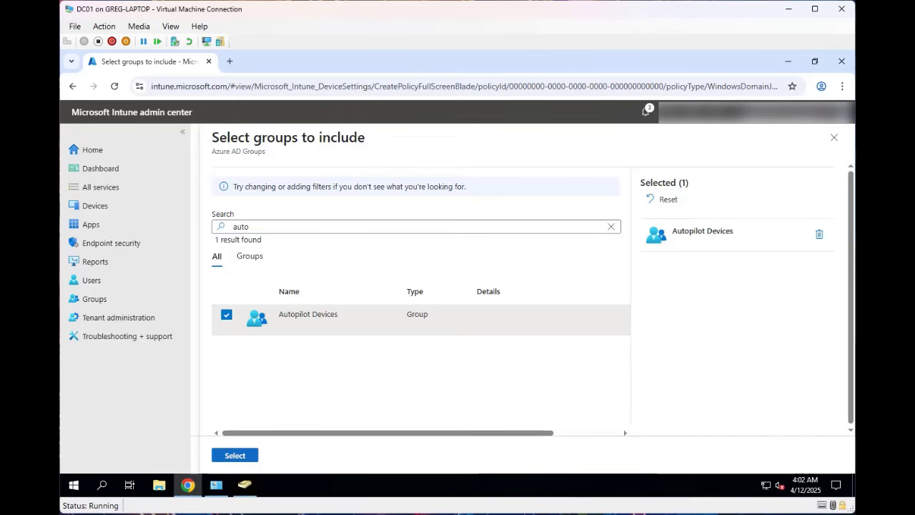
left_click(234, 455)
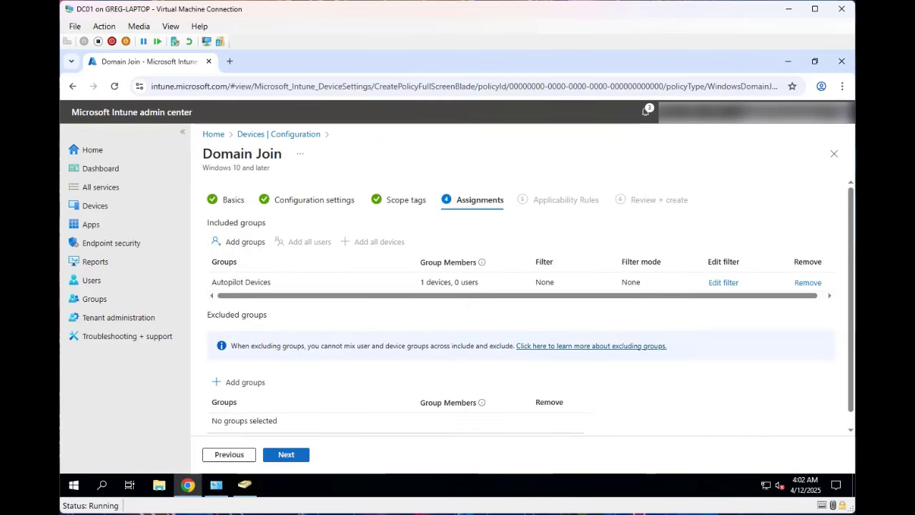
- Skip Applicability Rules, review the settings, and create the Domain Join profile
left_click(285, 454)
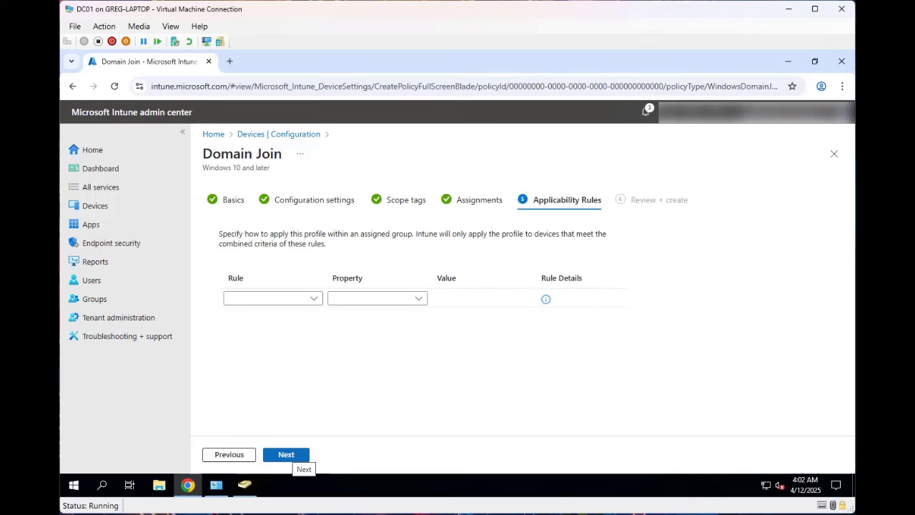
left_click(285, 455)
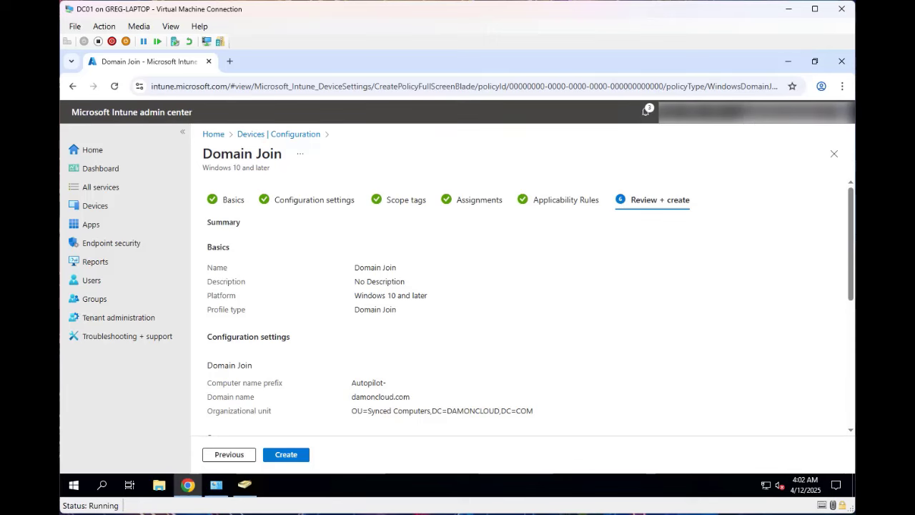
scroll(522, 315, "down", 5)
scroll(521, 314, "up", 5)
scroll(521, 315, "down", 1)
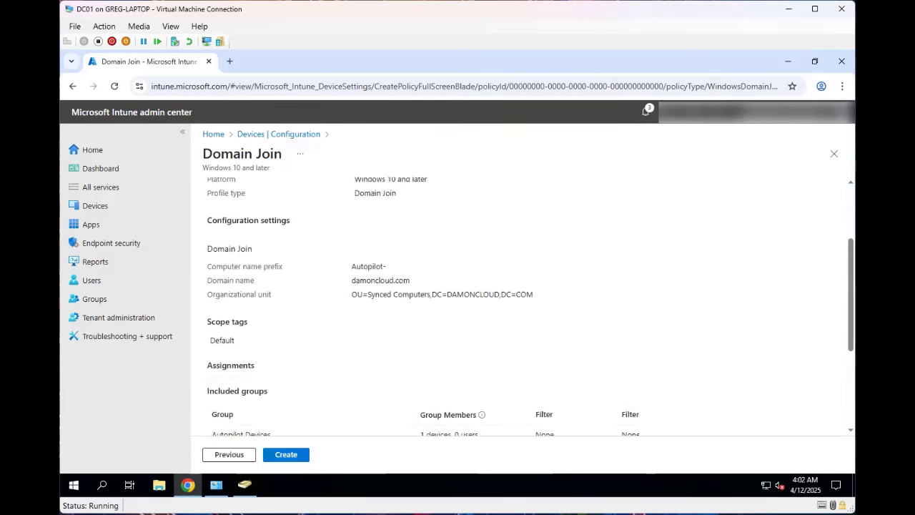
scroll(521, 314, "down", 2)
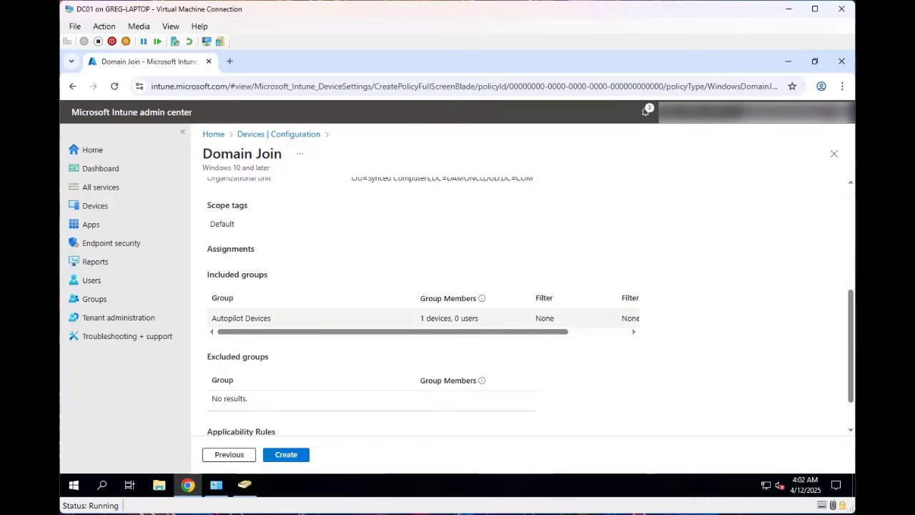
scroll(522, 314, "up", 3)
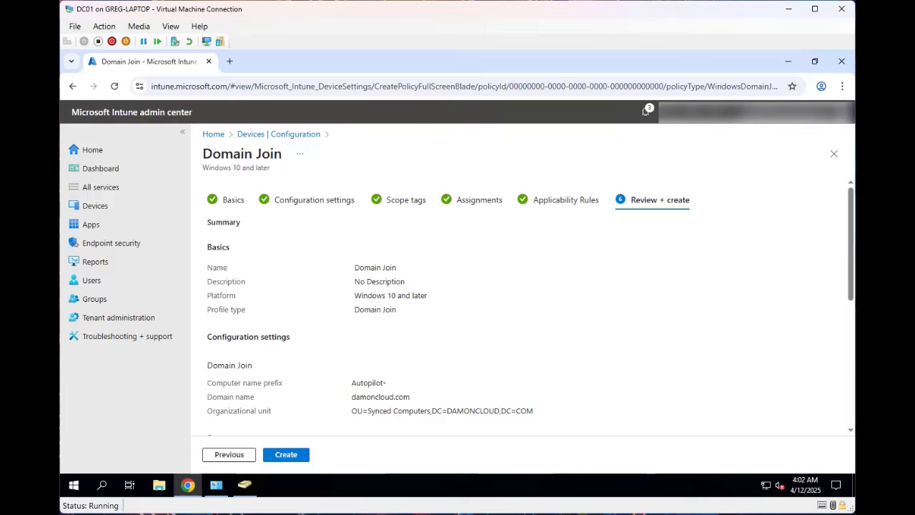
left_click(286, 454)
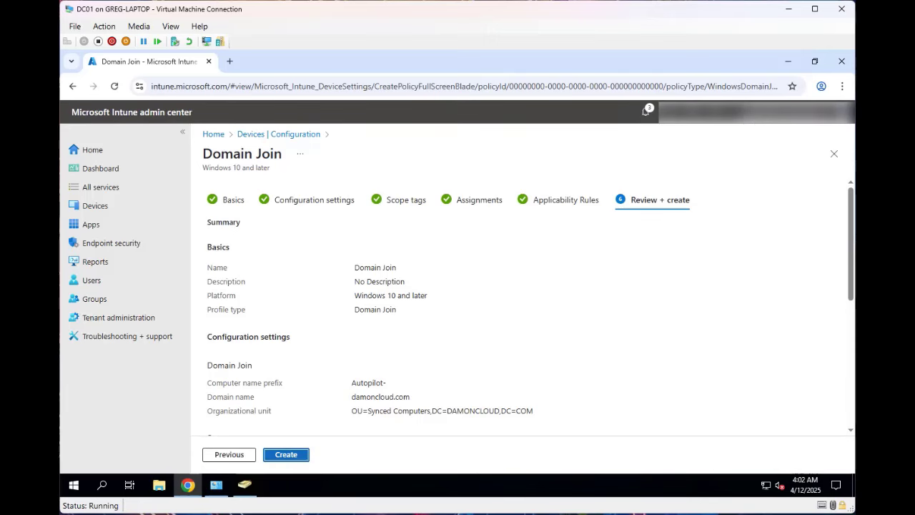
mouse_move(245, 485)
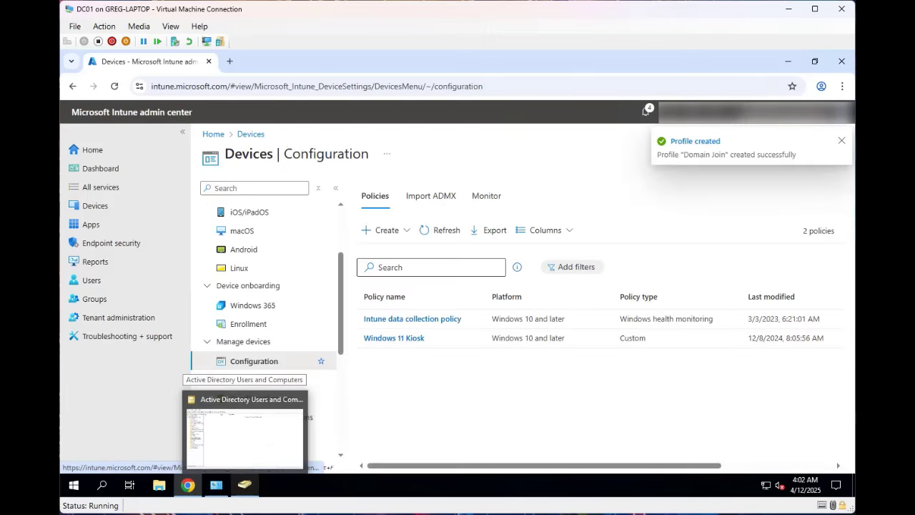
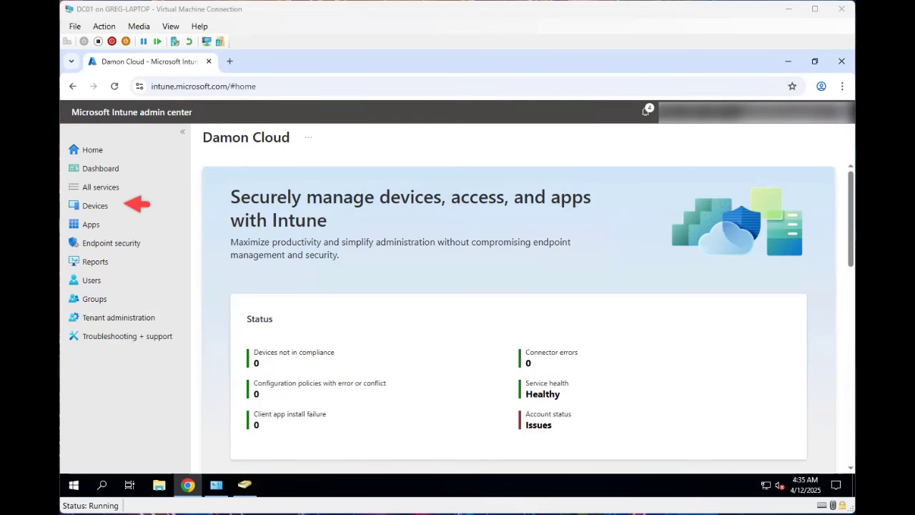
- Go to Devices > Enrollment and open the Windows Autopilot Enrollment Status Page list
left_click(95, 206)
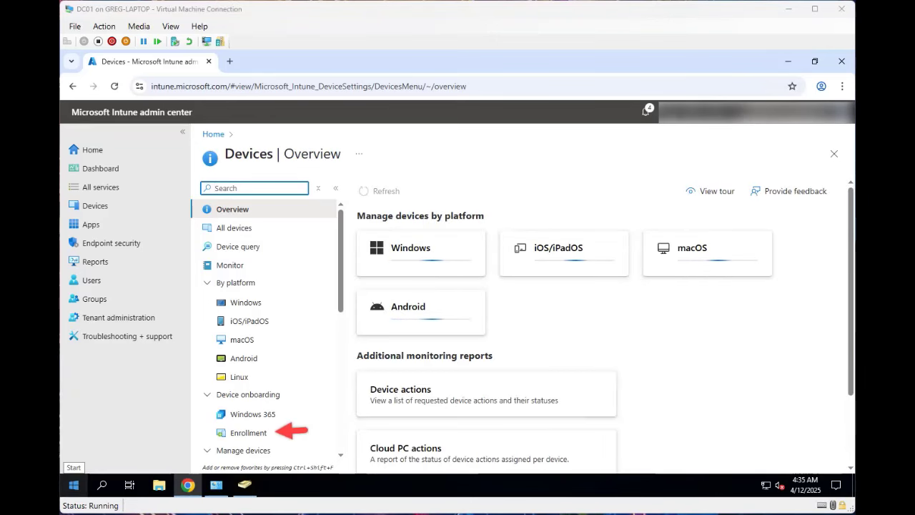
left_click(248, 432)
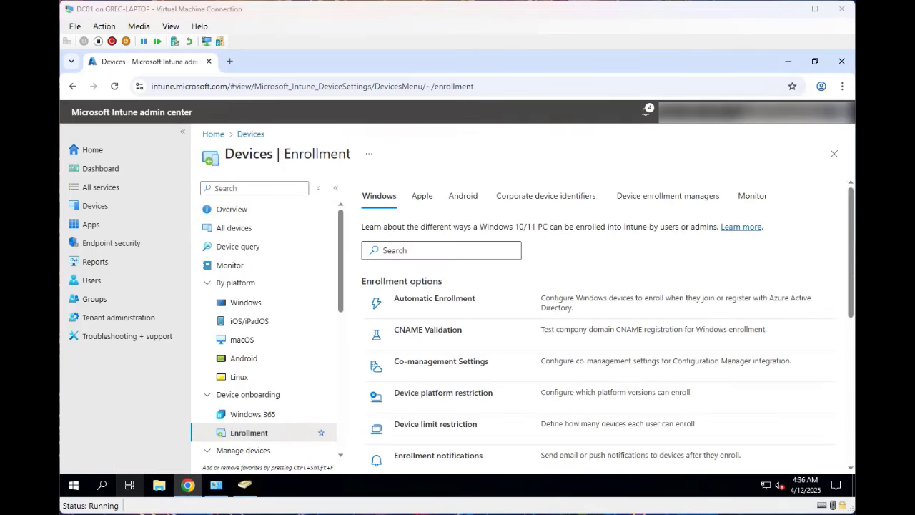
left_click_drag(851, 251, 850, 397)
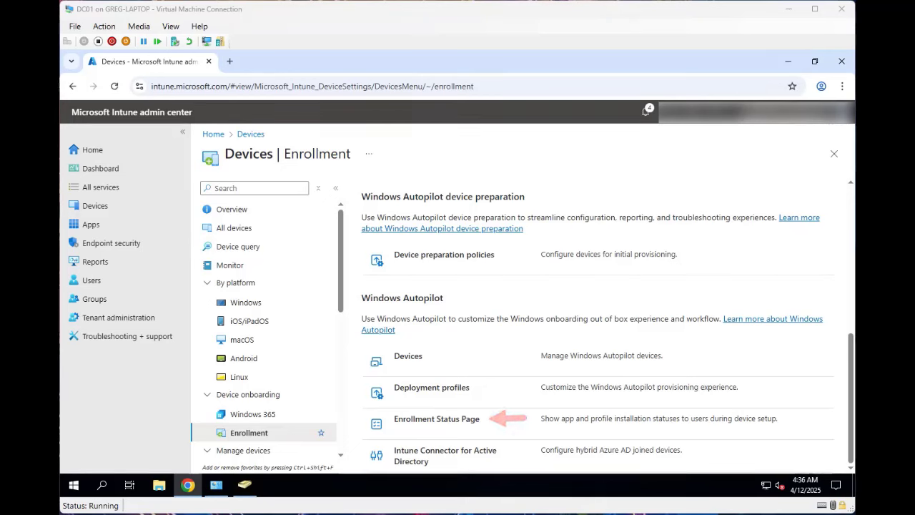
left_click(436, 419)
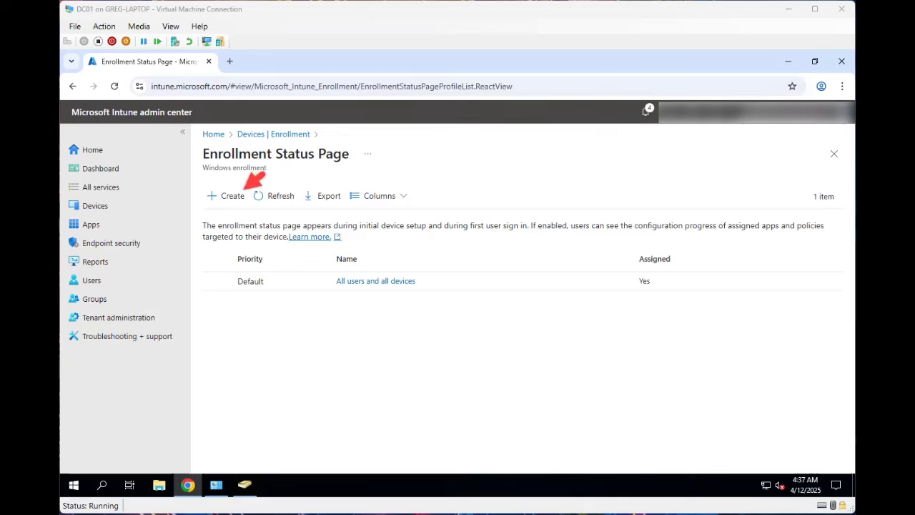
- Create a new Enrollment Status Page profile named 'Autopilot ESP' and continue to Settings
left_click(225, 195)
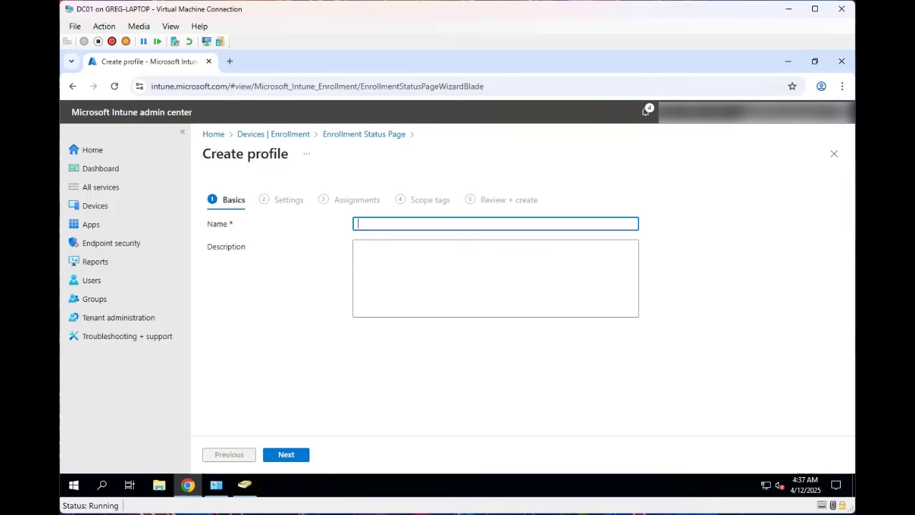
type("Autopilot ESP")
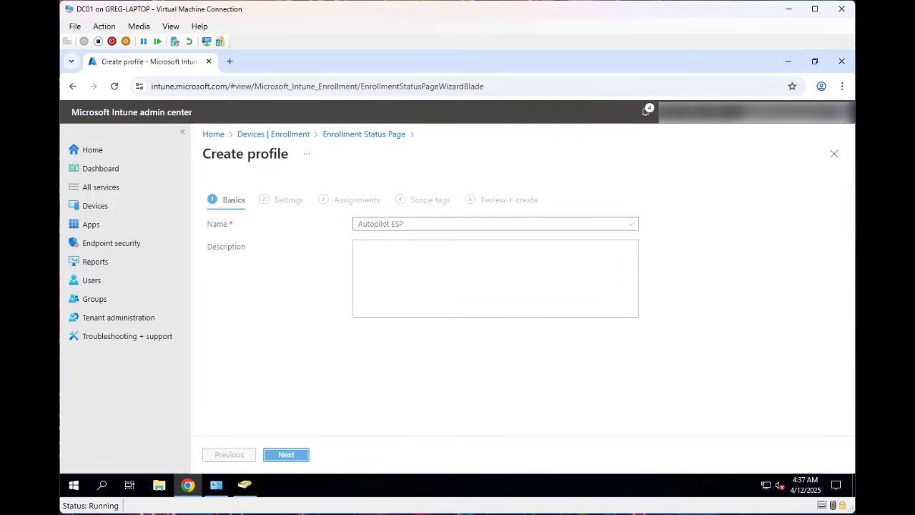
left_click(287, 455)
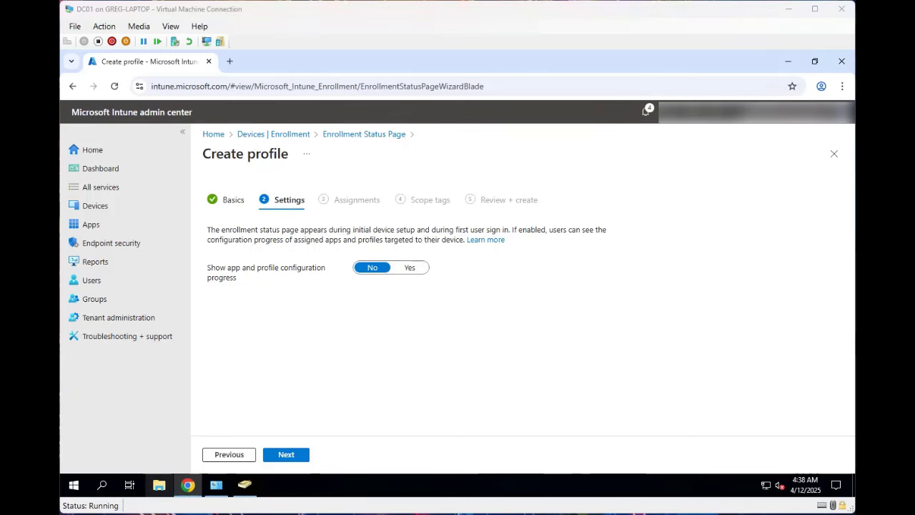
- Set 'Show app and profile configuration progress' to Yes and check the 60-minute timeout
left_click(409, 267)
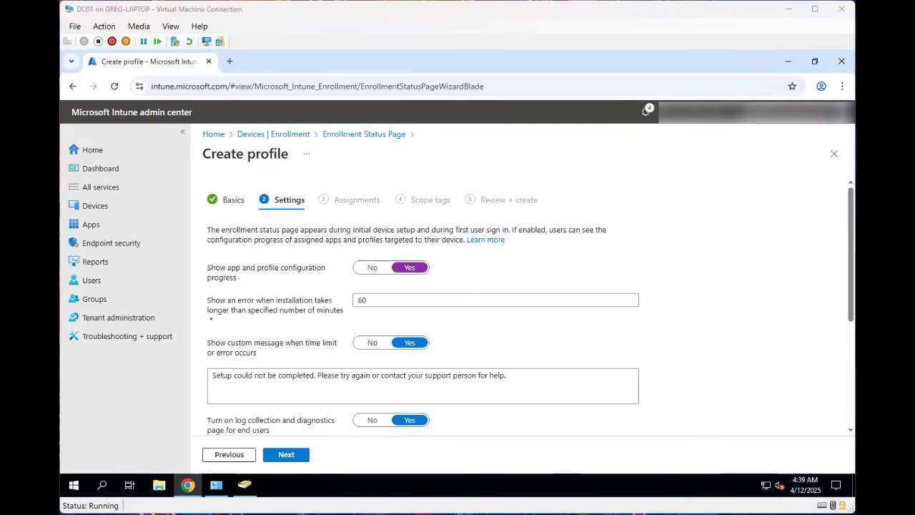
left_click_drag(345, 310, 207, 301)
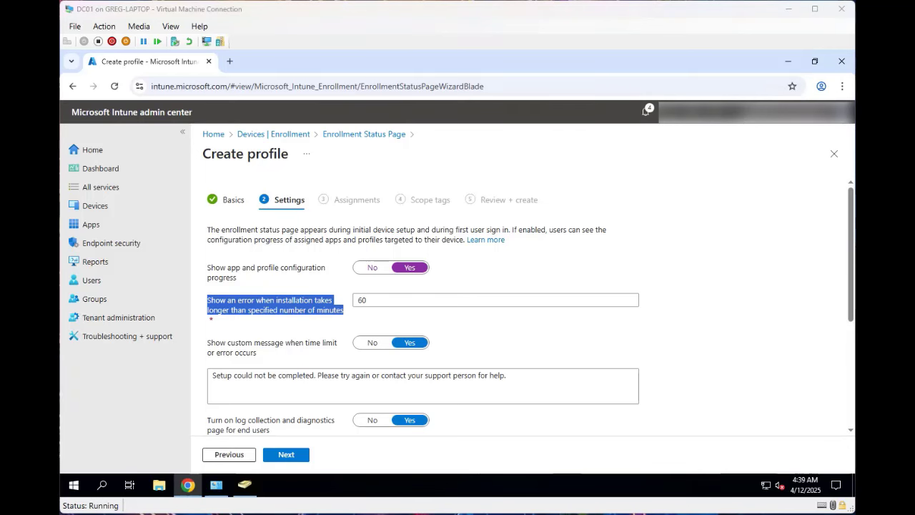
left_click(386, 300)
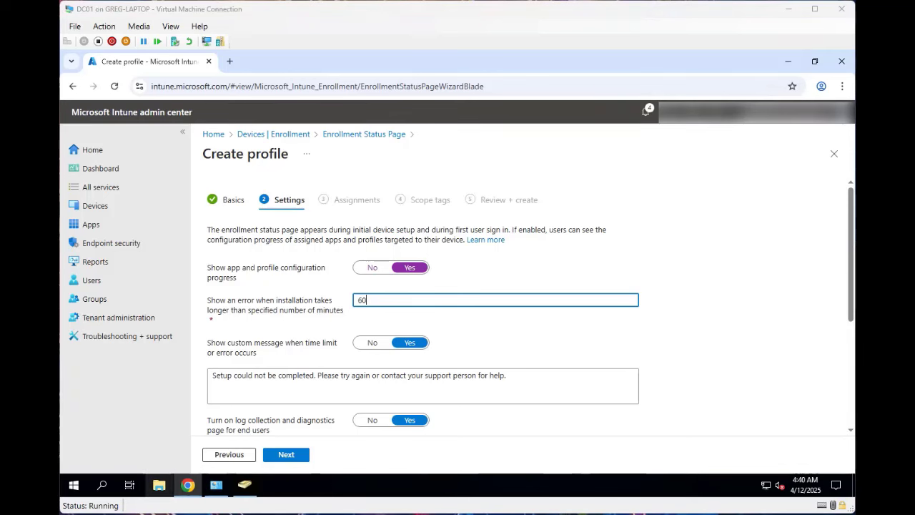
left_click(254, 352)
left_click_drag(255, 352, 208, 343)
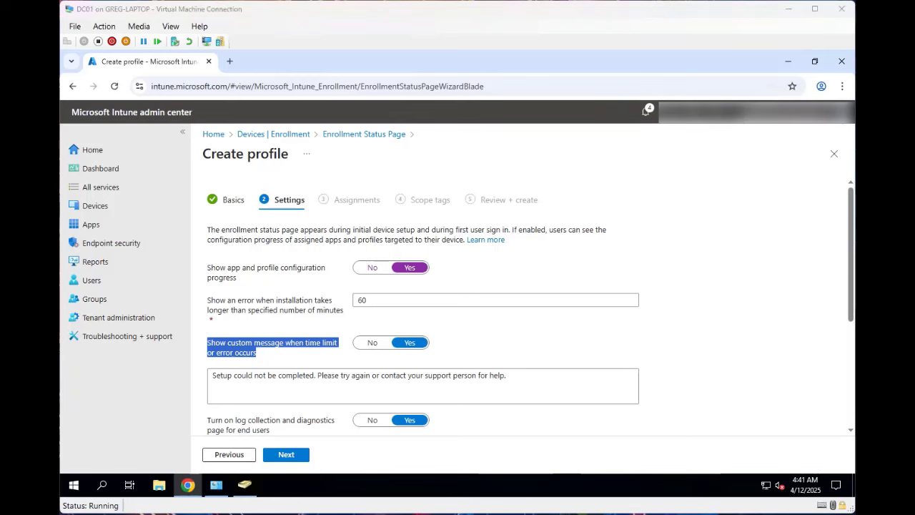
left_click(273, 430)
left_click_drag(273, 429, 237, 402)
scroll(237, 402, "up", 2)
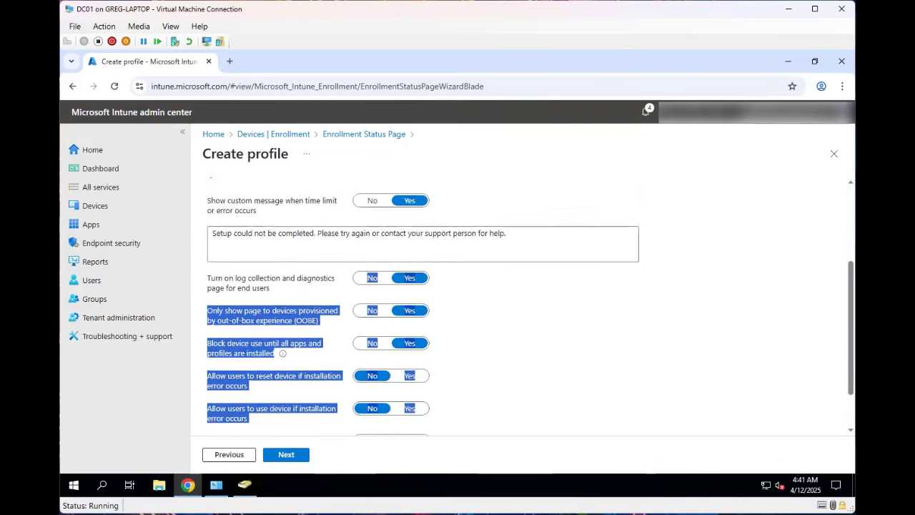
left_click(307, 388)
left_click_drag(270, 346, 207, 334)
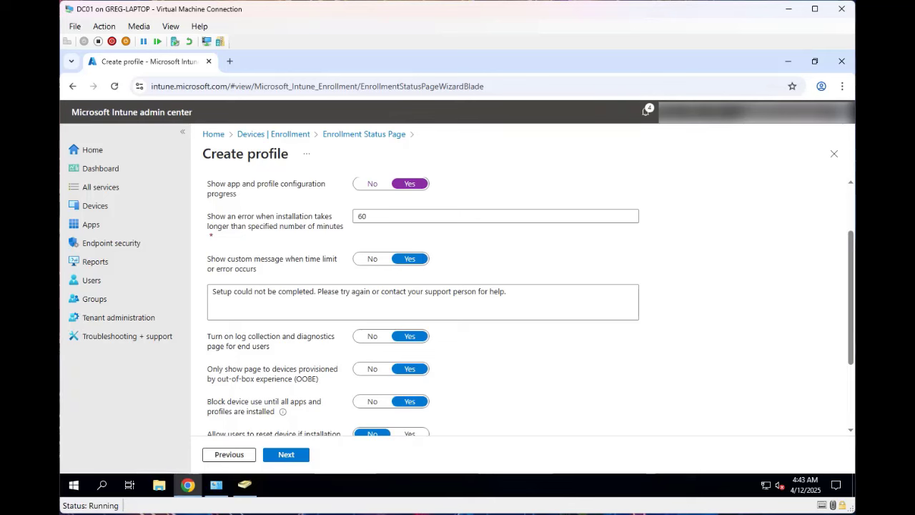
- Review the OOBE-only and block-device-use descriptions, then turn off blocking device use
left_click_drag(318, 379, 206, 369)
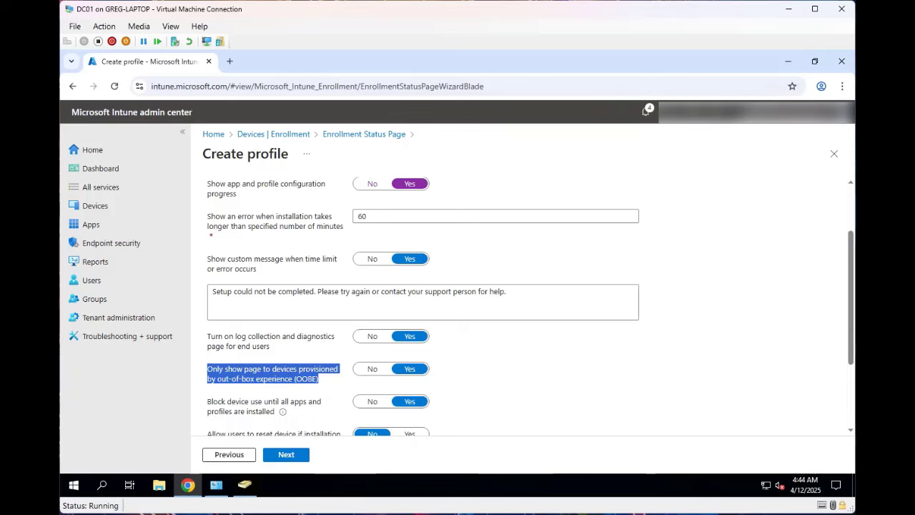
left_click(320, 379)
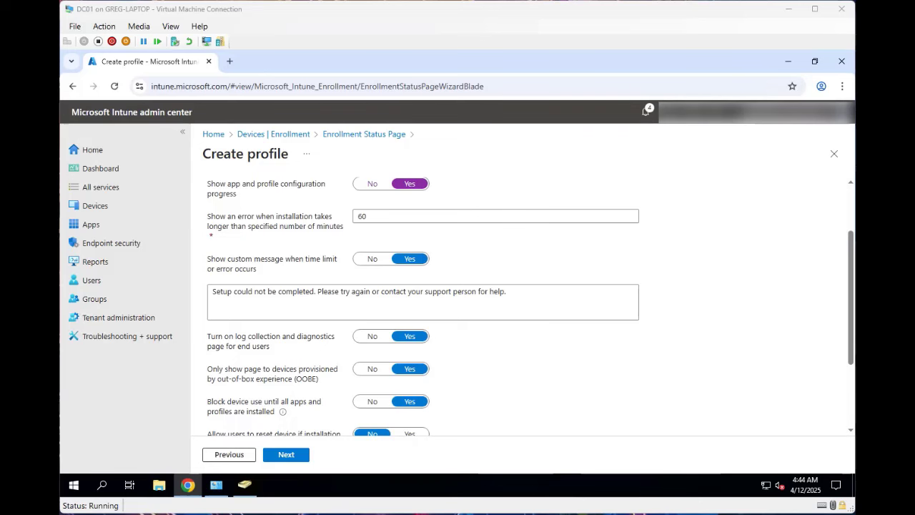
left_click_drag(851, 297, 850, 358)
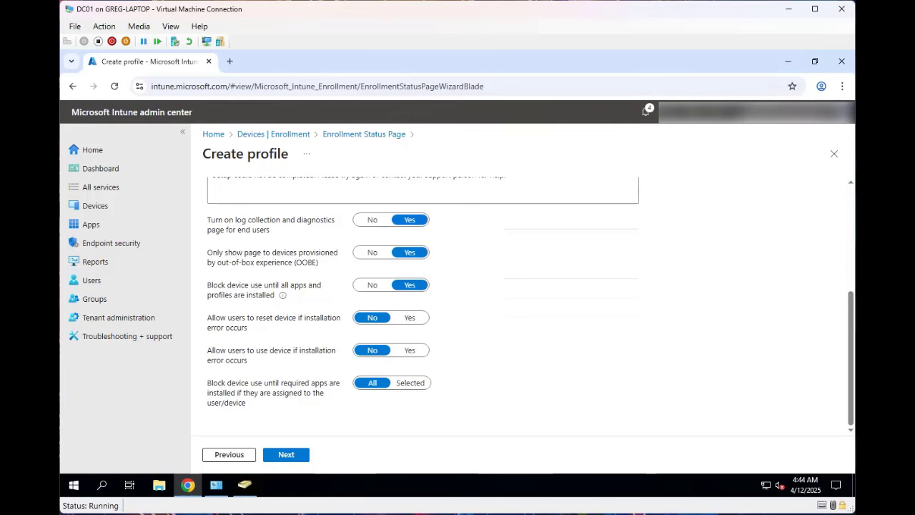
left_click_drag(274, 294, 207, 285)
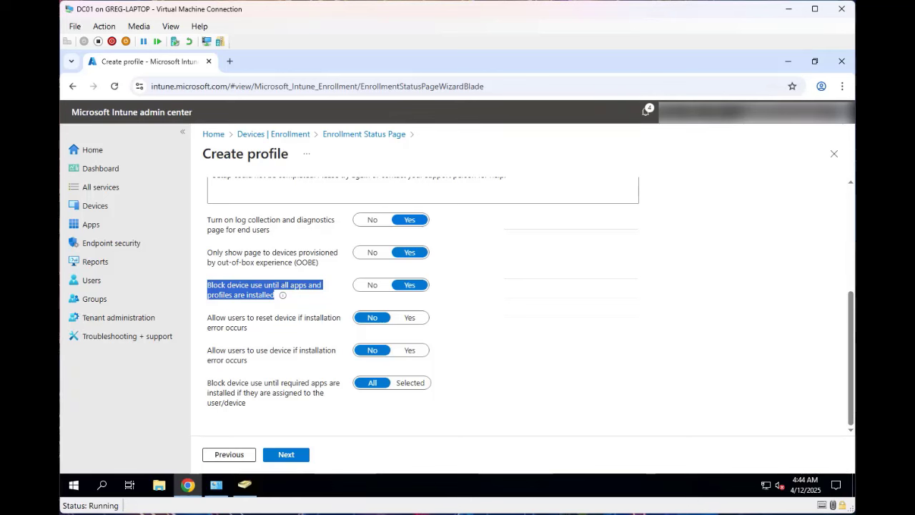
left_click(307, 295)
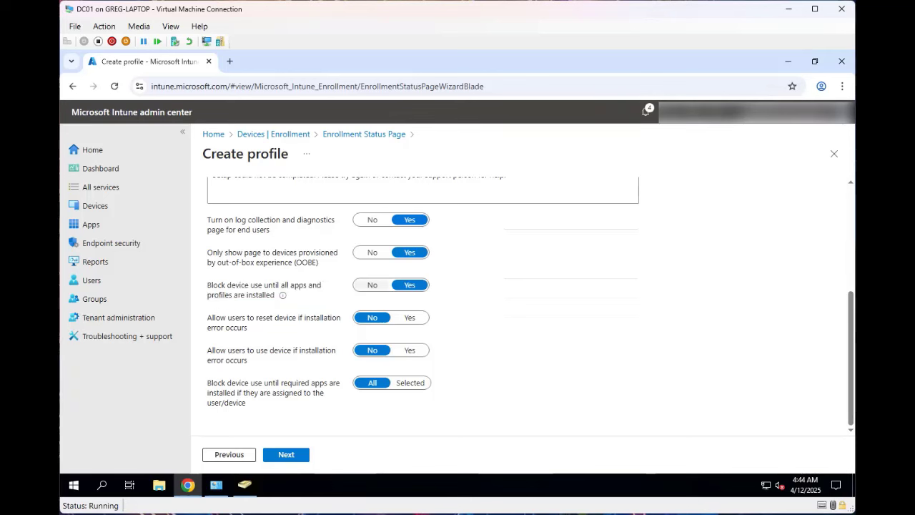
left_click(373, 285)
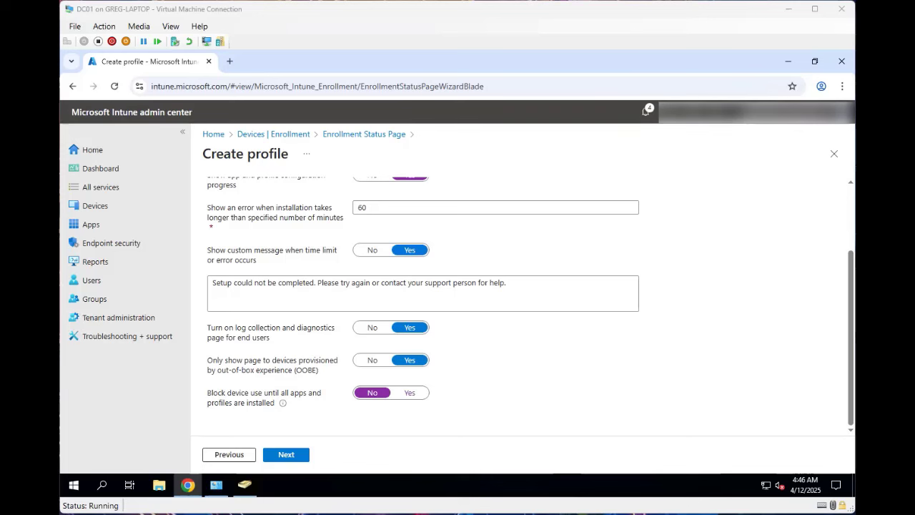
- Block device use until all apps and profiles install, and allow users to reset on installation error
left_click(409, 392)
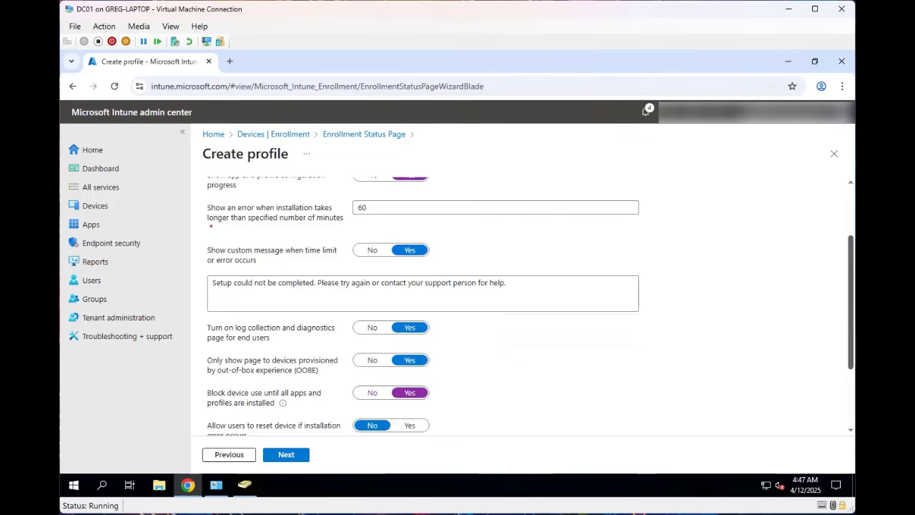
scroll(529, 304, "down", 1)
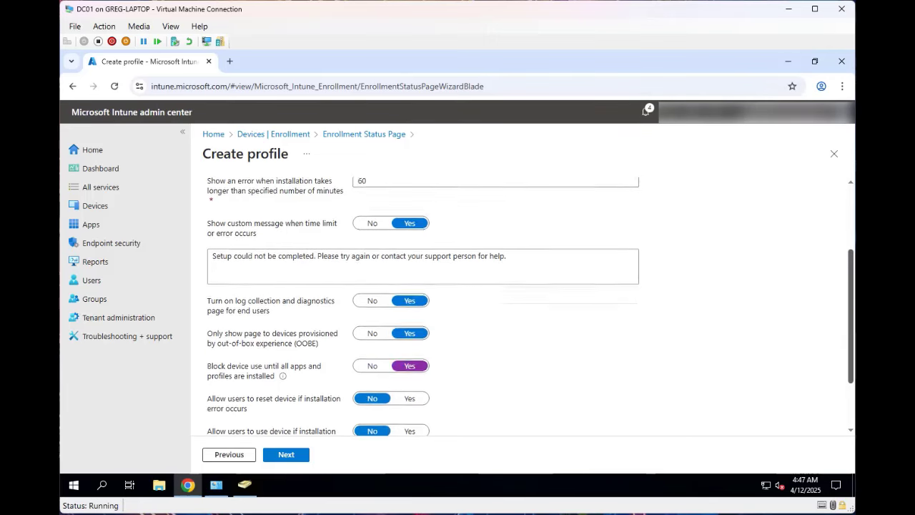
scroll(529, 304, "down", 1)
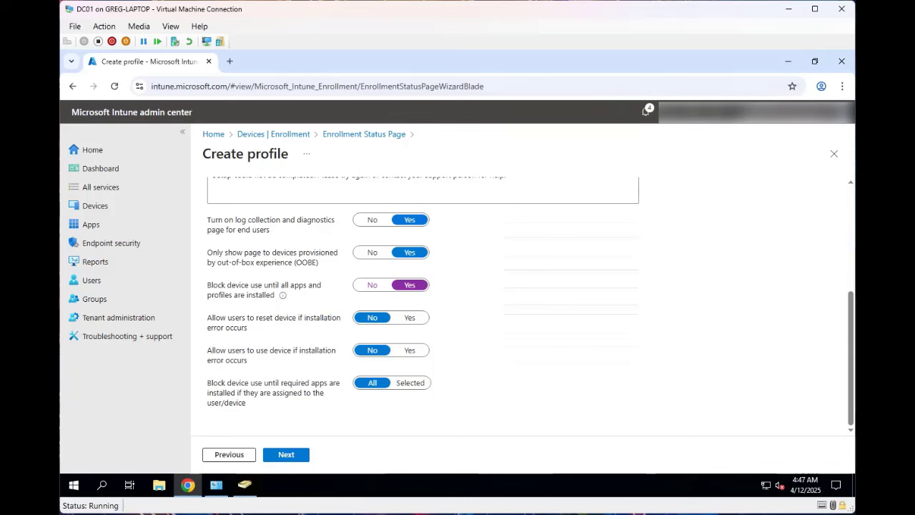
left_click(410, 318)
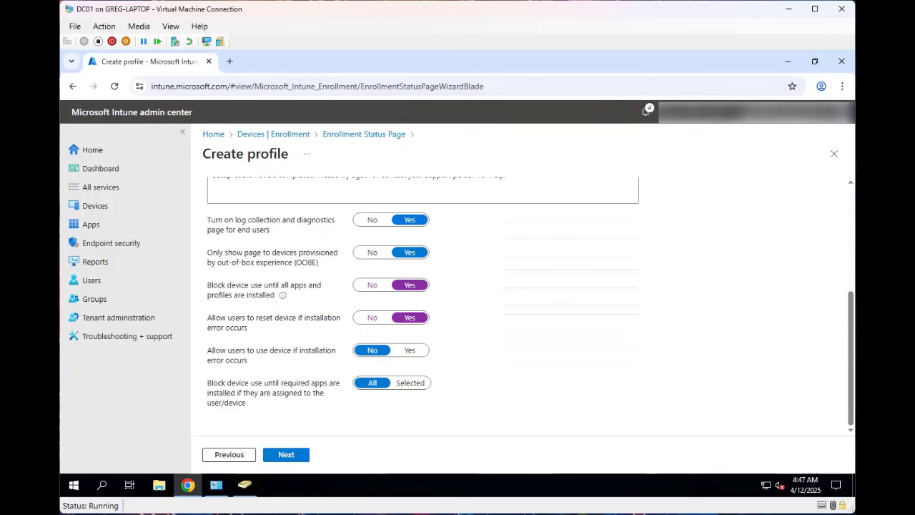
left_click(409, 350)
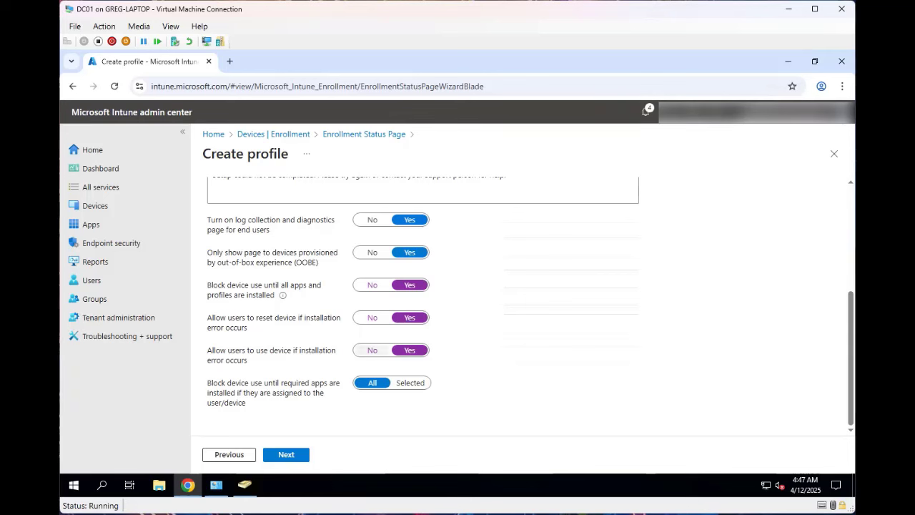
left_click(372, 350)
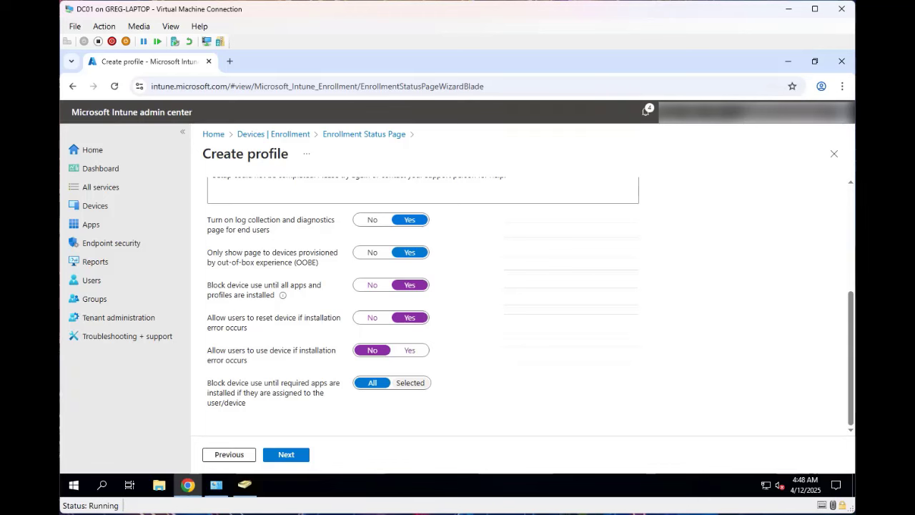
- Switch required-app blocking from All to Selected, leaving the blocking apps list empty
left_click(411, 383)
scroll(421, 307, "down", 2)
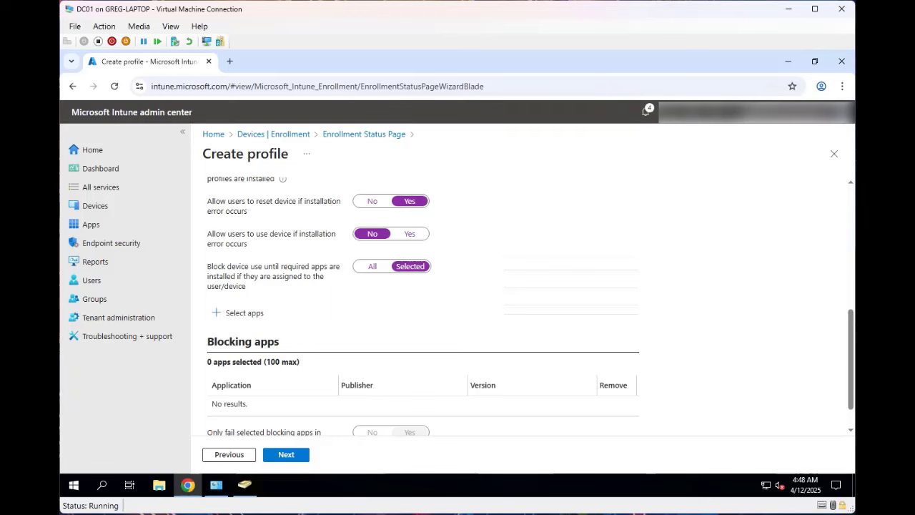
scroll(529, 306, "down", 1)
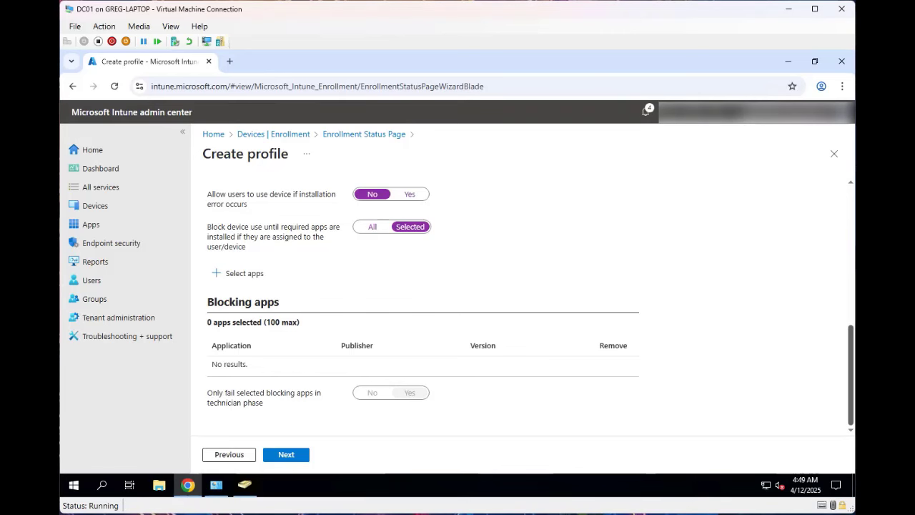
- Turn 'Block device use until all apps and profiles are installed' to No, hiding its dependent options
scroll(529, 325, "up", 1)
scroll(528, 307, "up", 3)
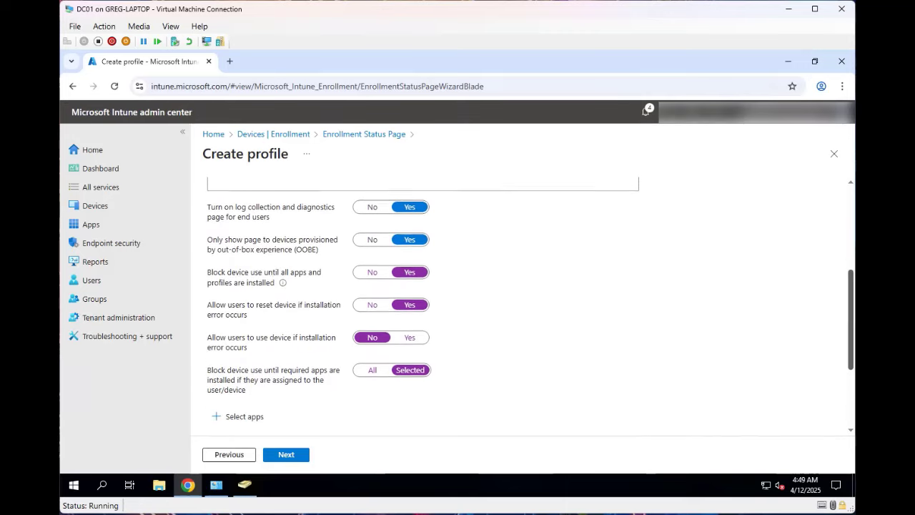
scroll(529, 308, "up", 3)
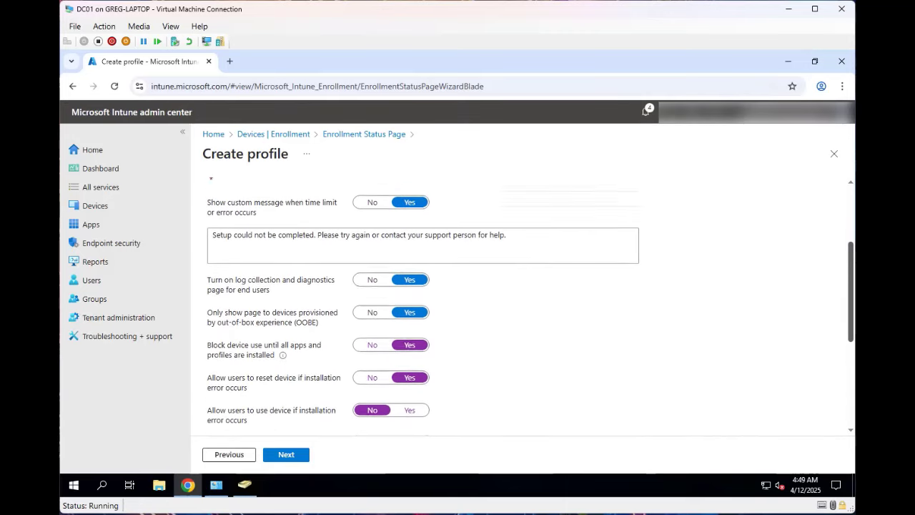
scroll(529, 308, "up", 2)
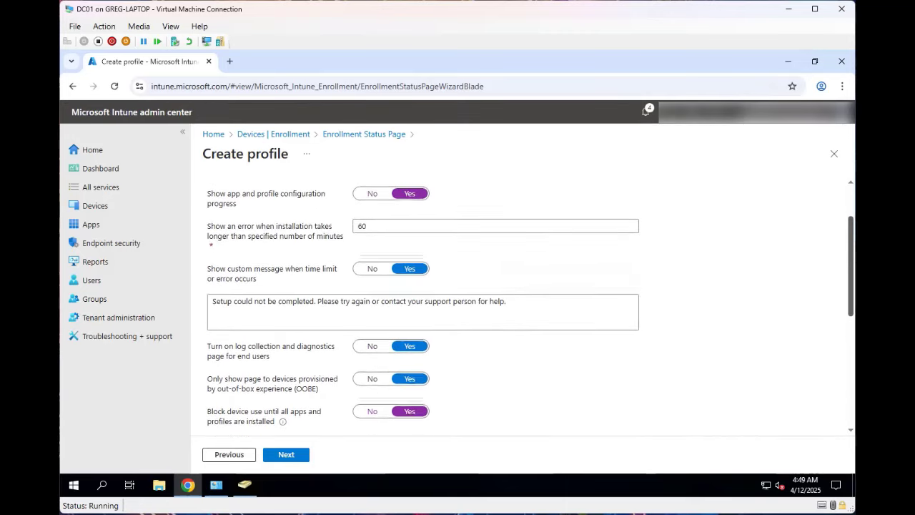
scroll(529, 307, "down", 2)
scroll(528, 308, "down", 3)
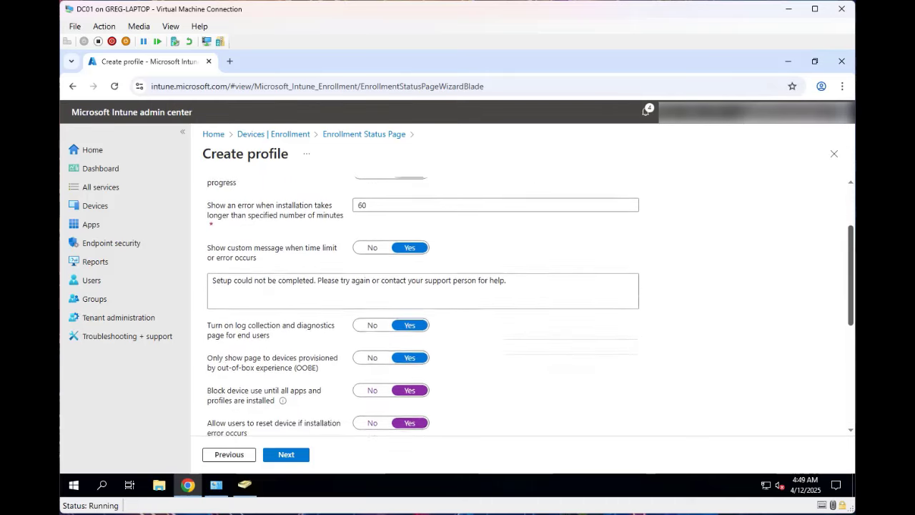
scroll(529, 307, "down", 1)
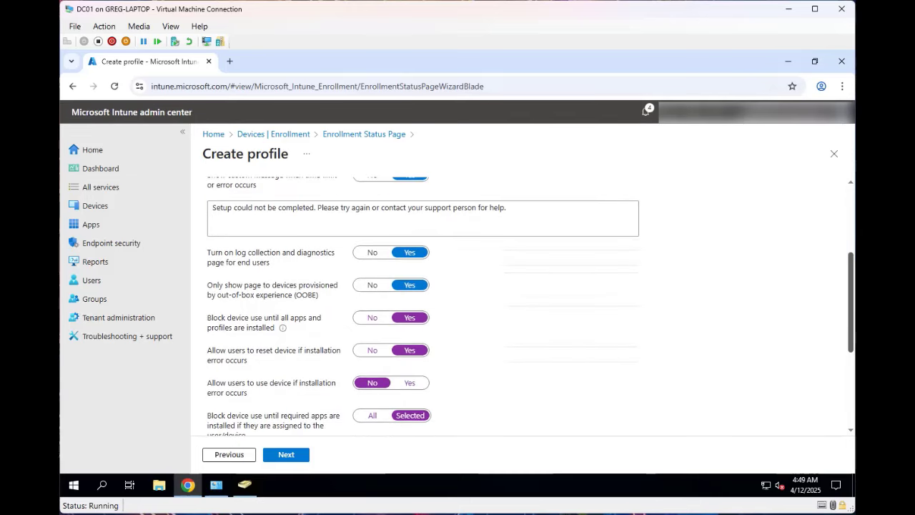
left_click(372, 312)
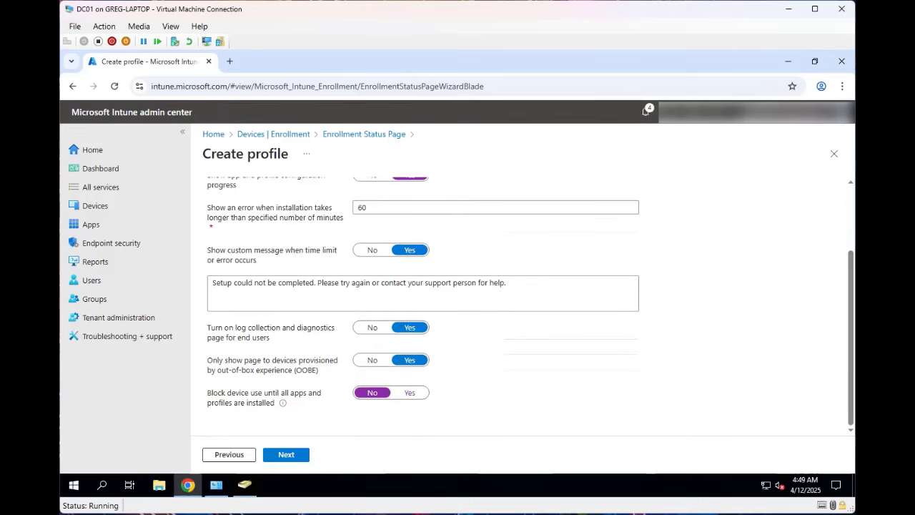
scroll(529, 307, "up", 4)
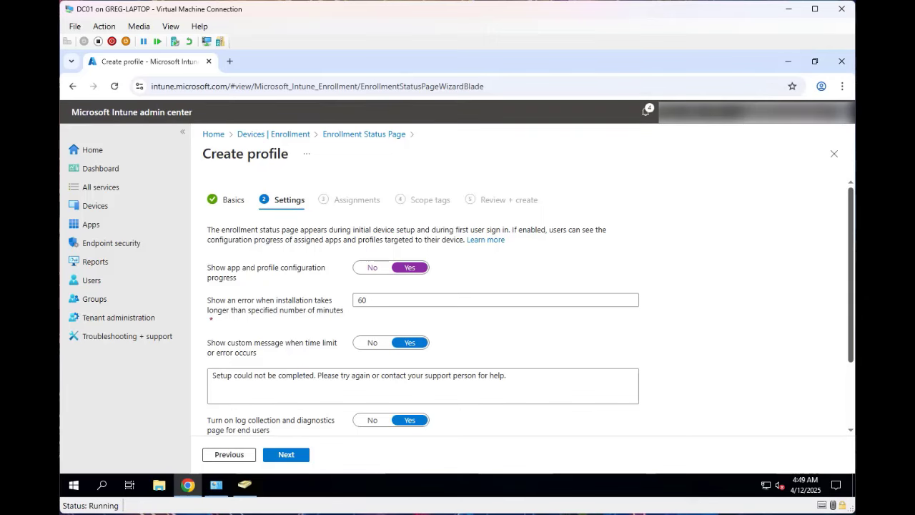
- Lower the installation error timeout from 60 to 30 minutes and continue to Assignments
scroll(529, 307, "down", 1)
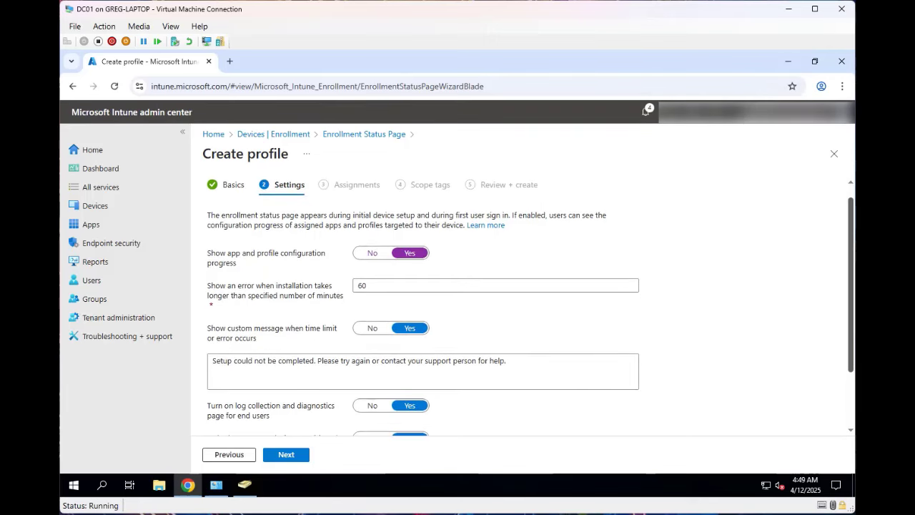
double_click(362, 285)
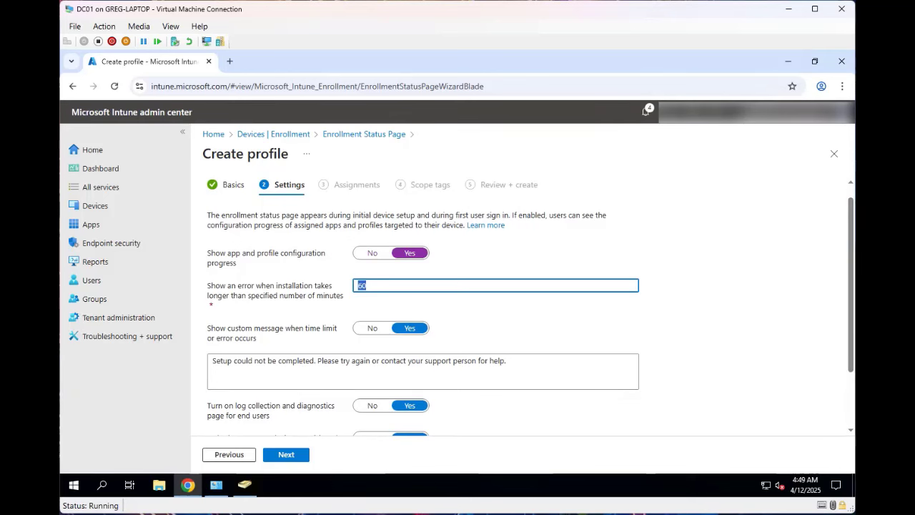
type("30")
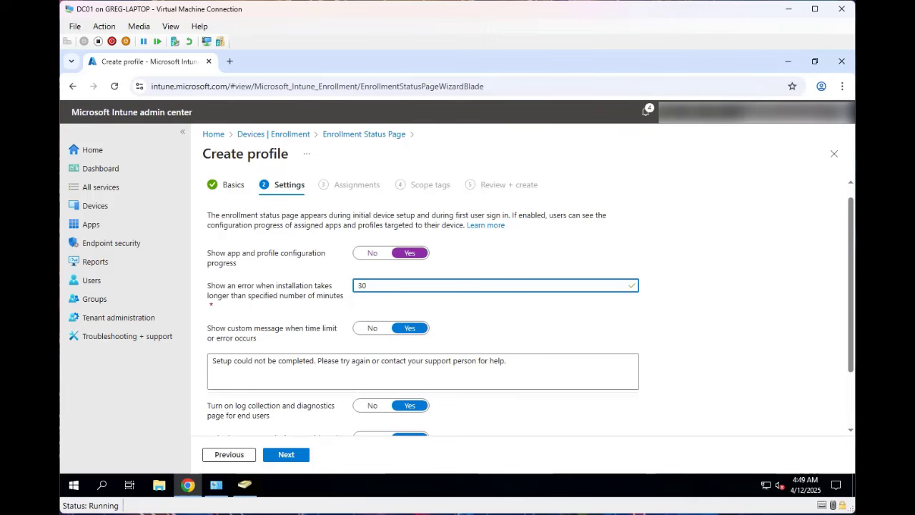
scroll(493, 307, "down", 1)
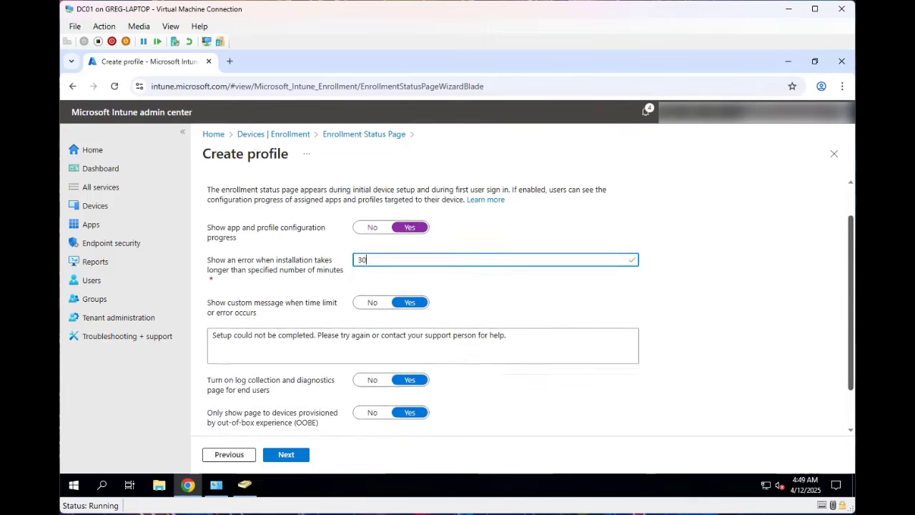
scroll(493, 307, "down", 1)
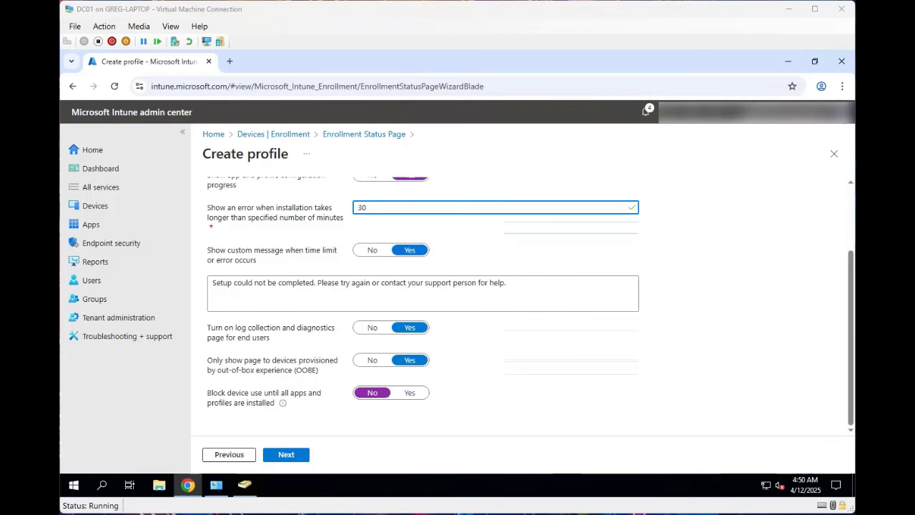
left_click(285, 454)
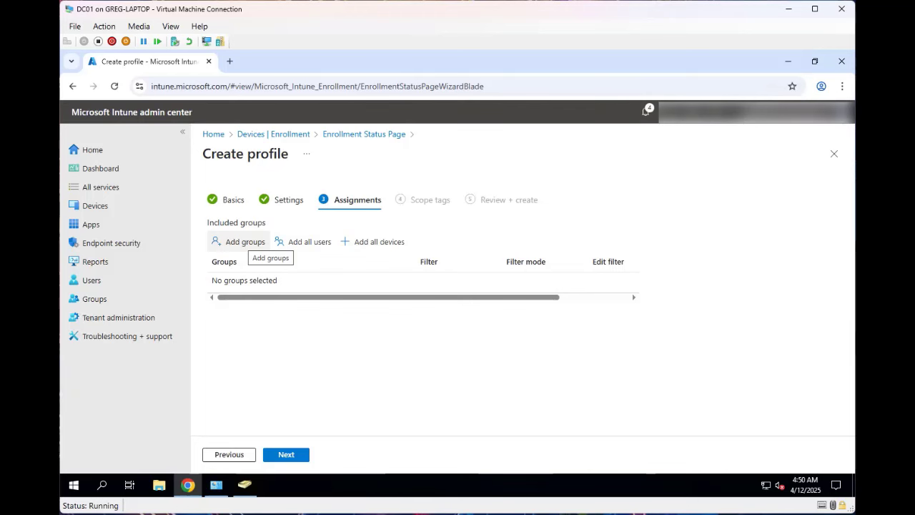
- Add the Autopilot Devices group, found by searching 'auto', as an included assignment
left_click(245, 242)
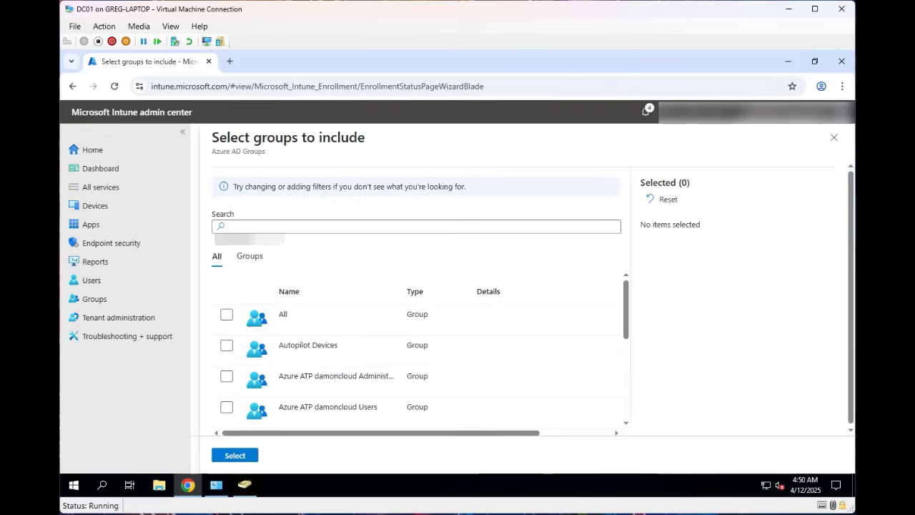
left_click(343, 226)
type("auto")
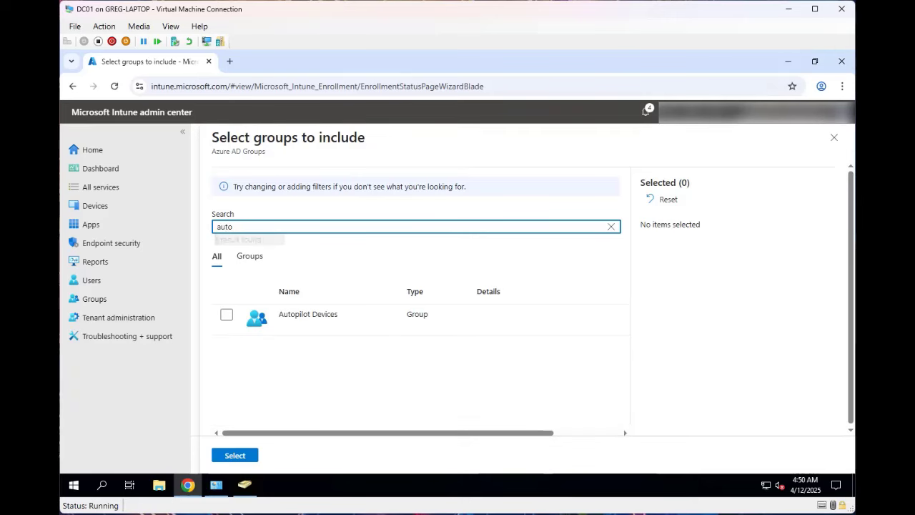
left_click(227, 315)
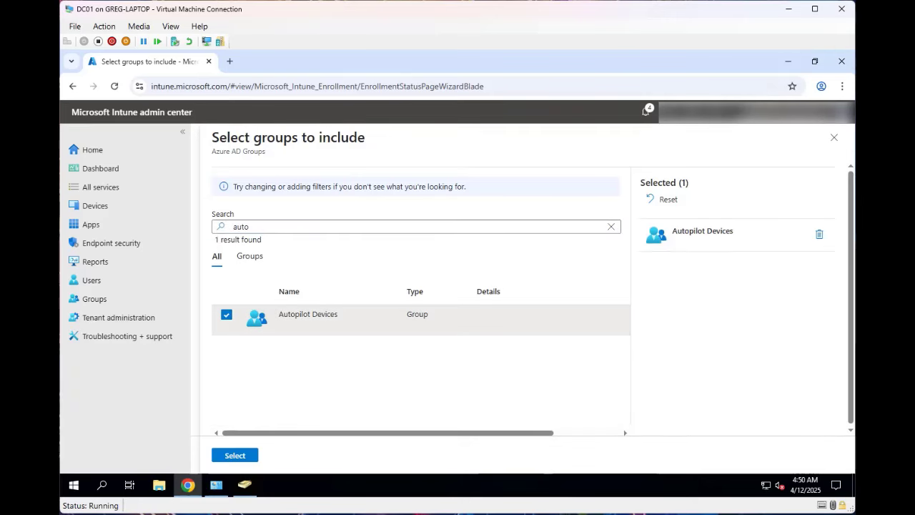
left_click(234, 455)
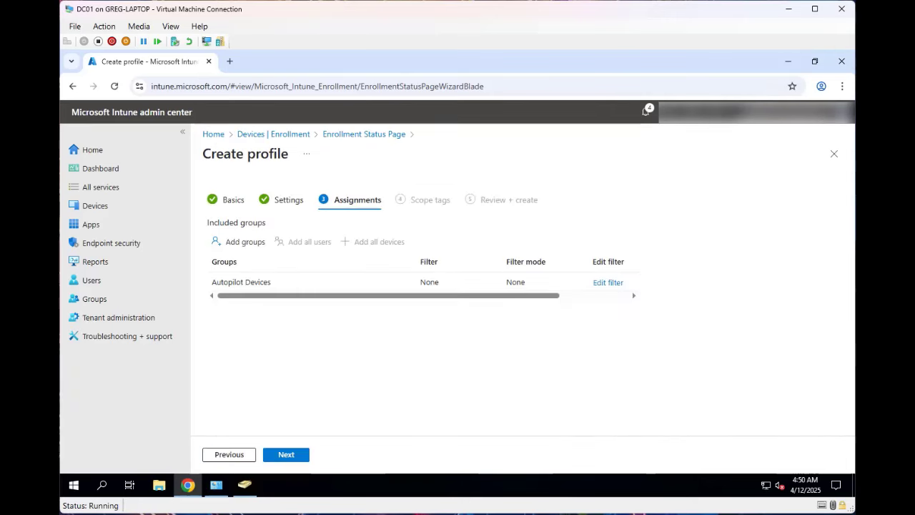
- Skip Scope tags, review the summary, and create the Autopilot ESP profile
left_click(286, 454)
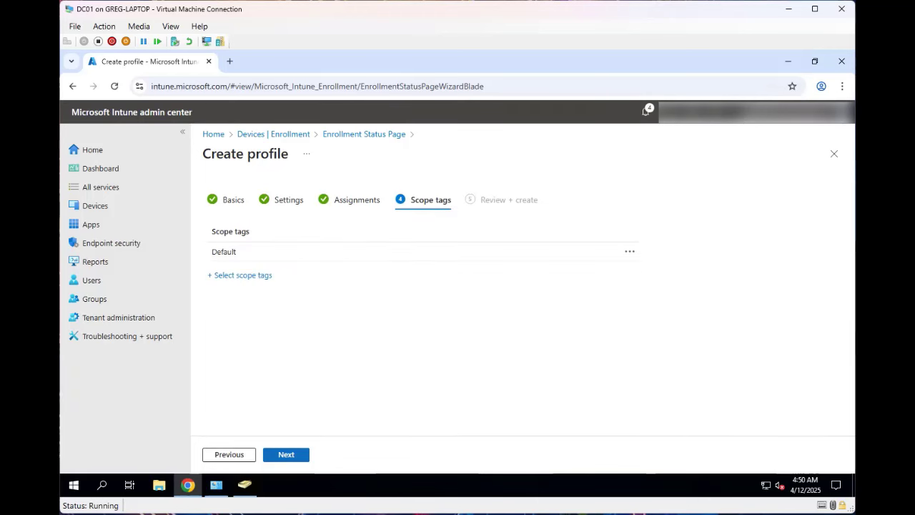
left_click(286, 454)
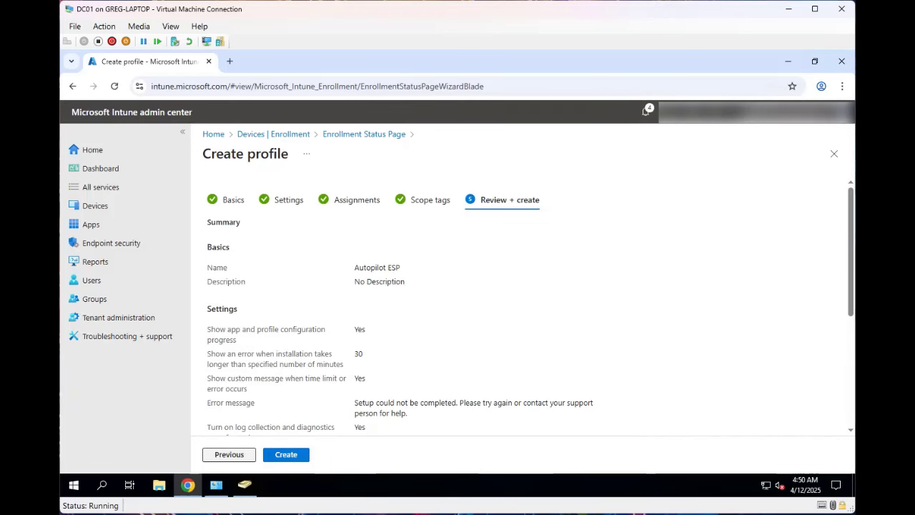
left_click(286, 454)
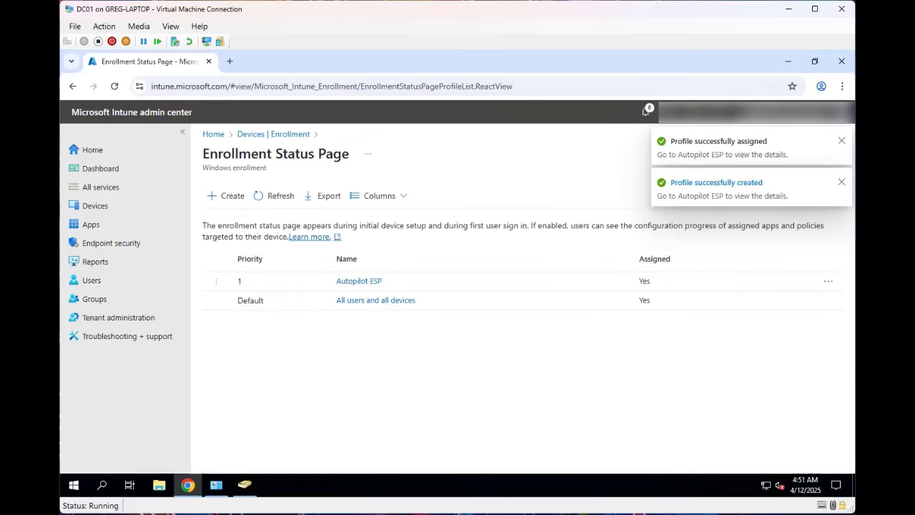
- Switch to the Windows 11 VM and show the Intune admin center home page in its browser
mouse_move(244, 486)
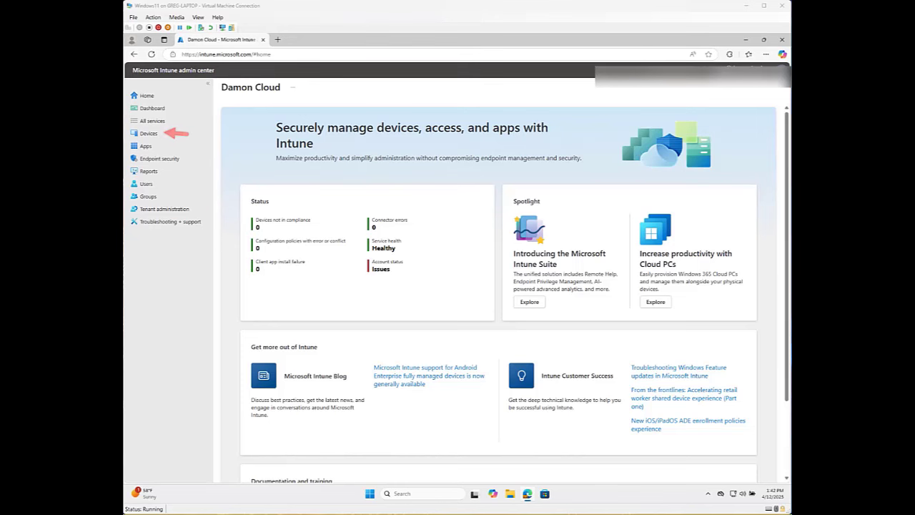
- From Devices > Windows, trigger and confirm an Autopilot Reset on the Win11Test device
left_click(149, 134)
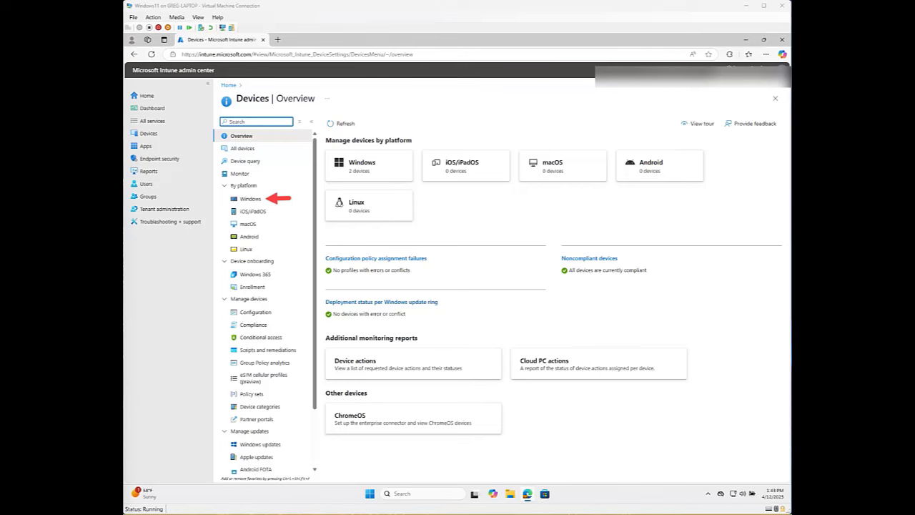
left_click(250, 199)
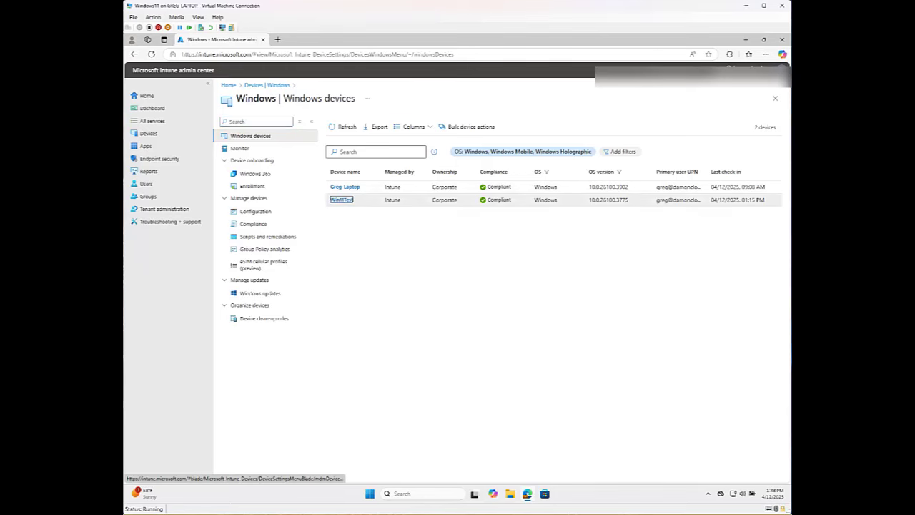
left_click(342, 200)
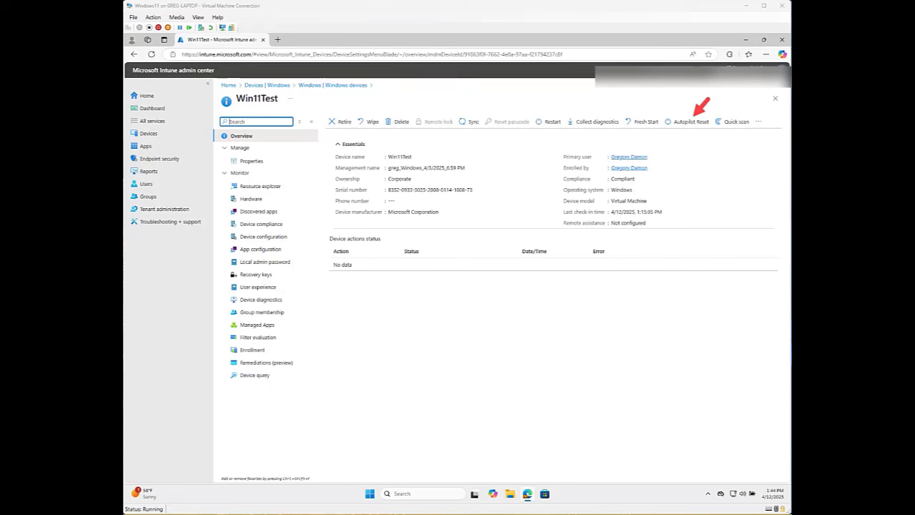
left_click(688, 122)
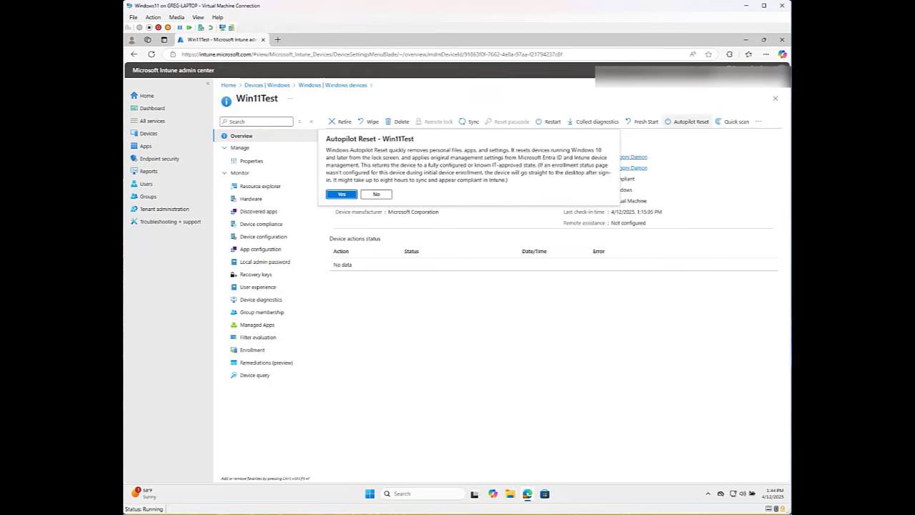
left_click(342, 194)
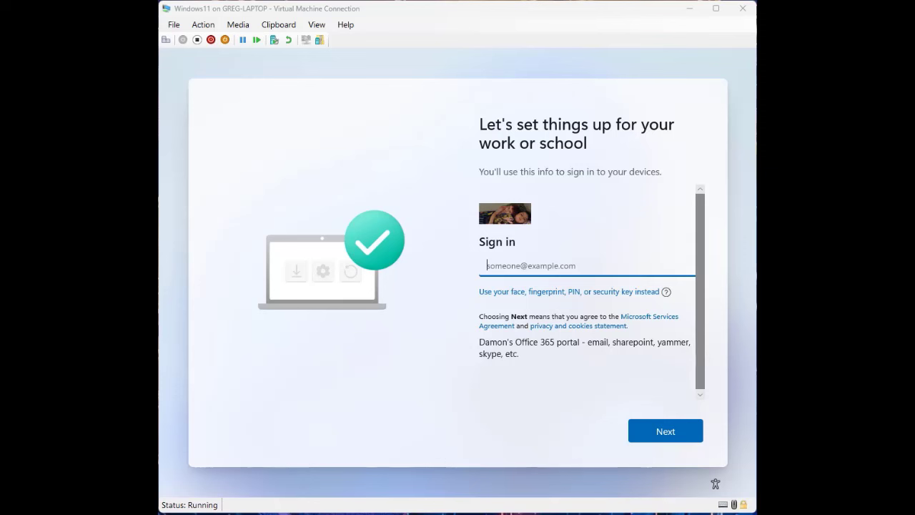
- Enter the work account's e-mail, then its password, to sign in on the work-or-school screen
left_click(550, 266)
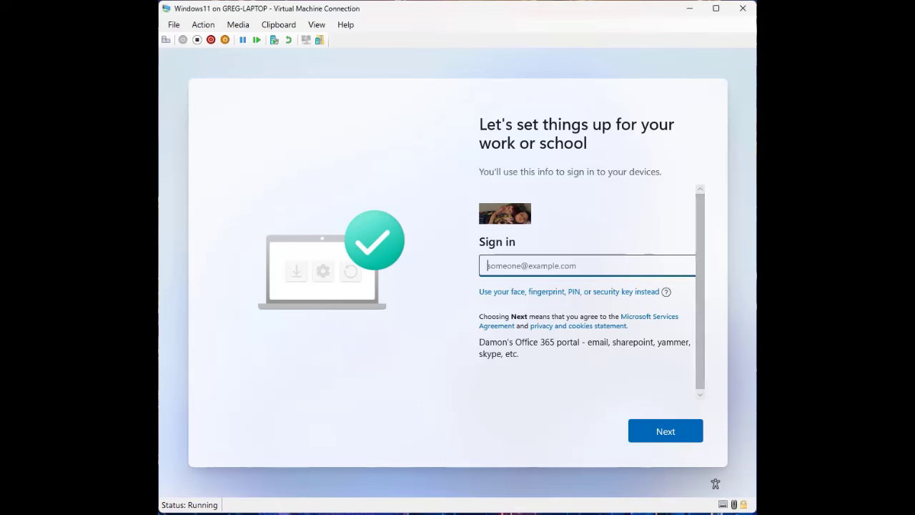
type("......")
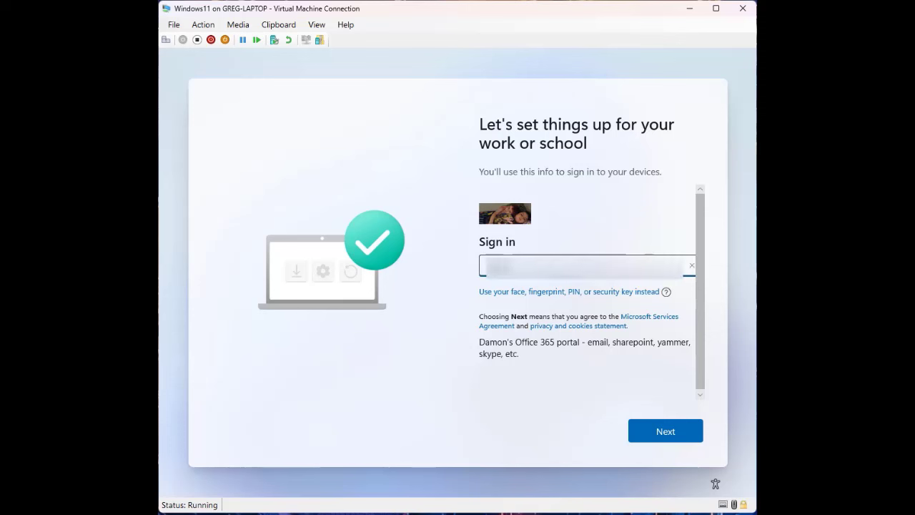
type("...")
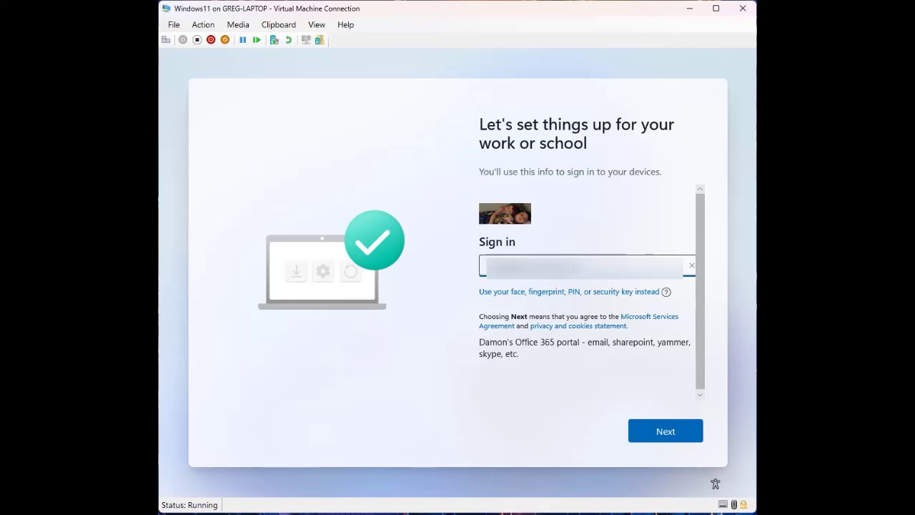
key("Return")
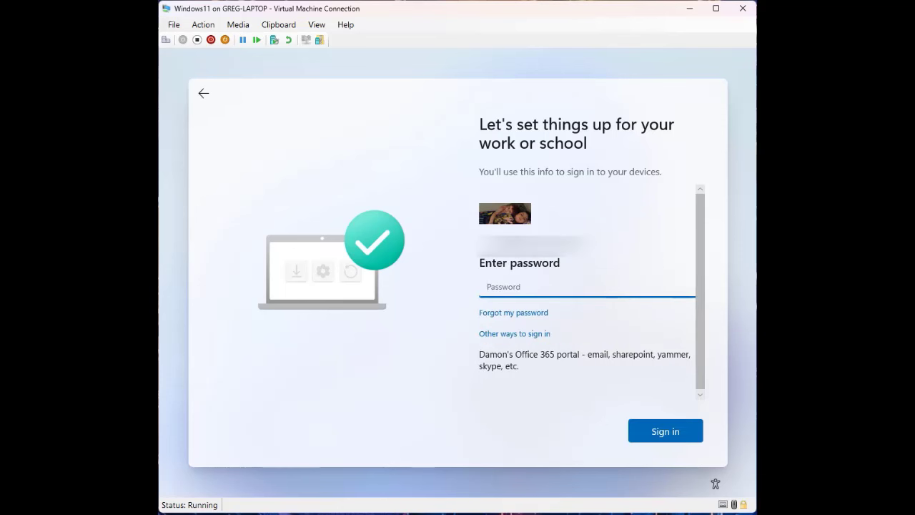
type(".........")
key("Return")
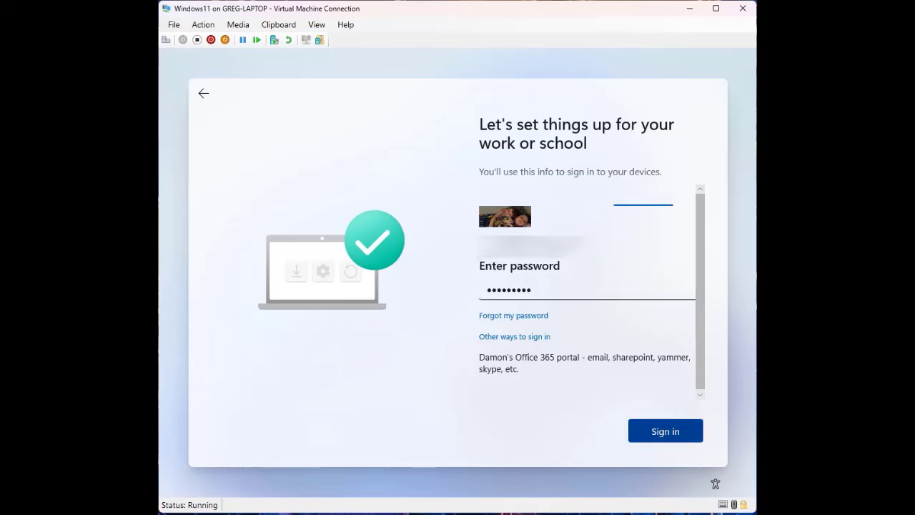